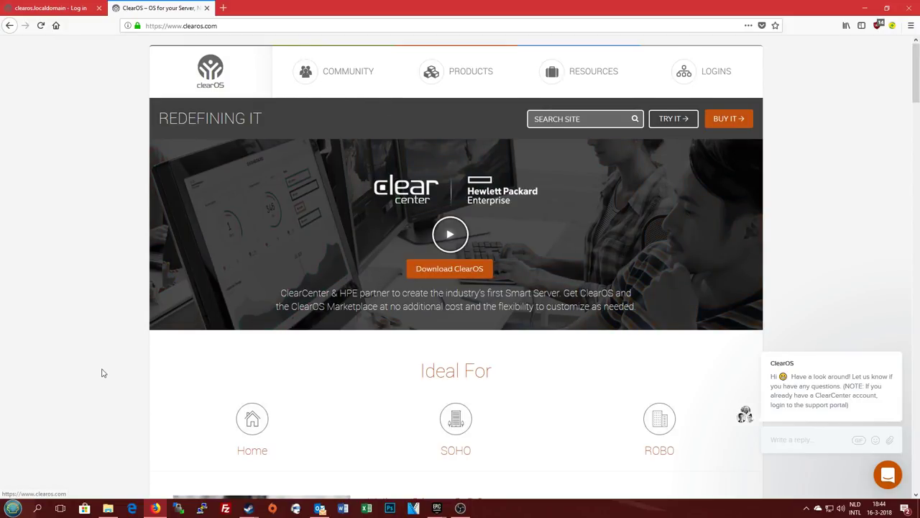
Scroll to the ProLiant paragraph and highlight its lines, including the words '300 series'
{"action": "scroll", "coordinate": [102, 370], "scroll_direction": "down", "scroll_amount": 5}
{"action": "scroll", "coordinate": [104, 338], "scroll_direction": "down", "scroll_amount": 3}
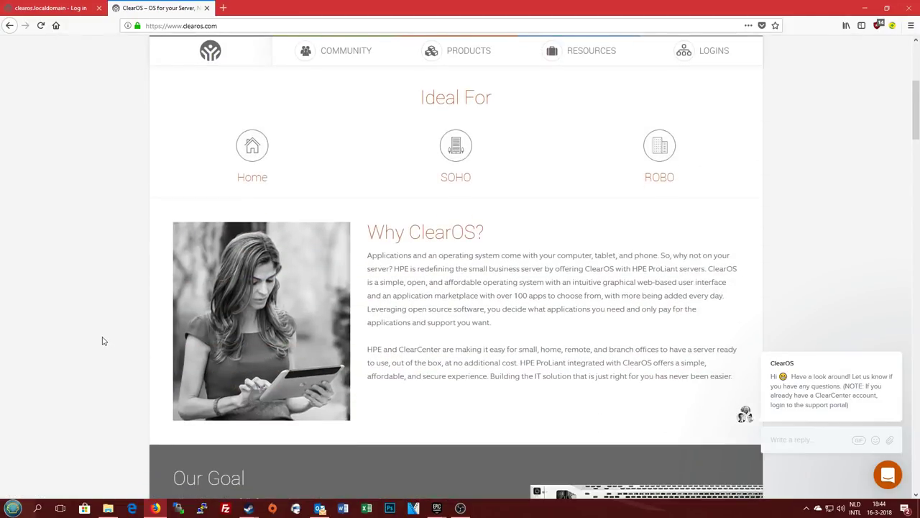
{"action": "scroll", "coordinate": [109, 327], "scroll_direction": "down", "scroll_amount": 5}
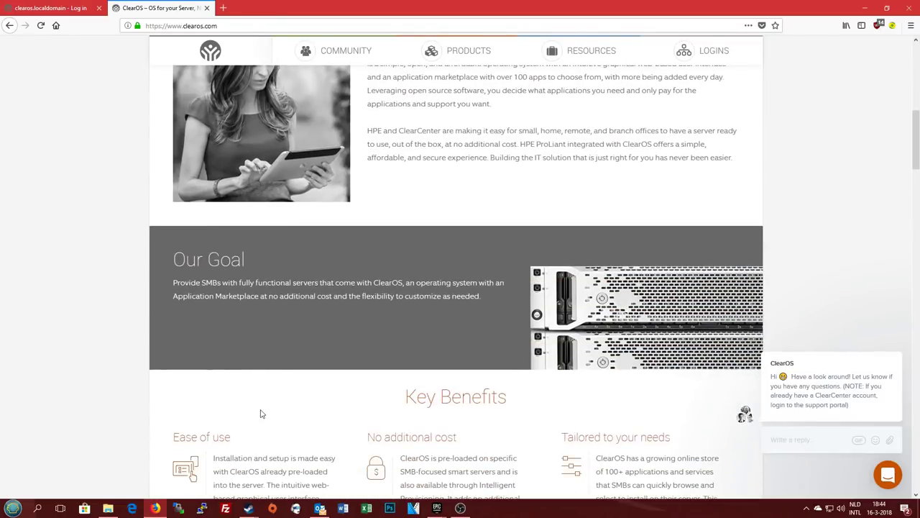
{"action": "scroll", "coordinate": [127, 356], "scroll_direction": "down", "scroll_amount": 5}
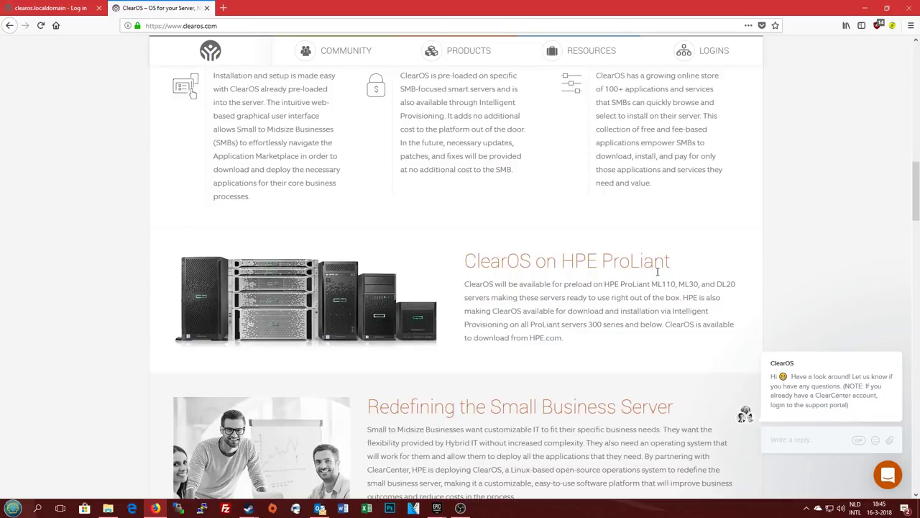
{"action": "left_click_drag", "start_coordinate": [465, 286], "coordinate": [625, 285]}
{"action": "left_click", "coordinate": [524, 286]}
{"action": "left_click_drag", "start_coordinate": [480, 332], "coordinate": [640, 324]}
{"action": "left_click_drag", "start_coordinate": [587, 325], "coordinate": [626, 325]}
{"action": "left_click", "coordinate": [510, 338]}
Scroll up and down through the ProLiant page
{"action": "scroll", "coordinate": [427, 311], "scroll_direction": "down", "scroll_amount": 2}
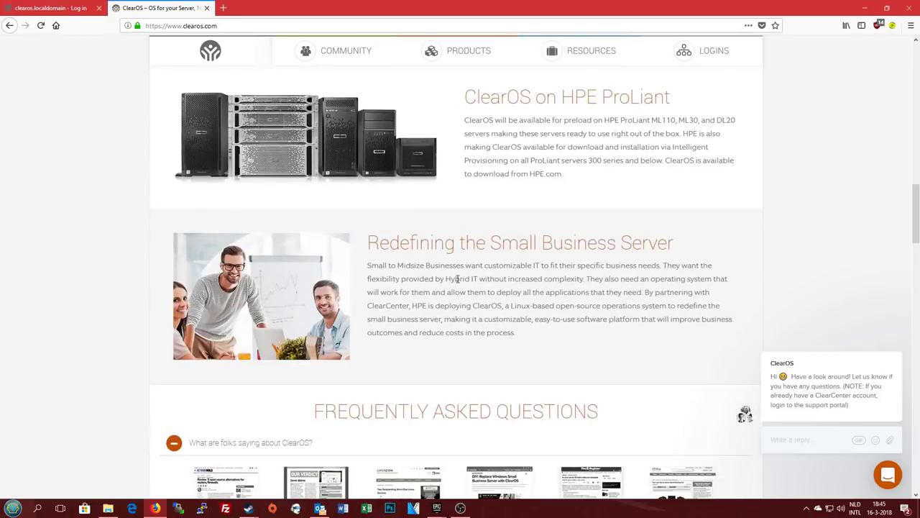
{"action": "scroll", "coordinate": [470, 316], "scroll_direction": "down", "scroll_amount": 2}
{"action": "scroll", "coordinate": [107, 349], "scroll_direction": "up", "scroll_amount": 3}
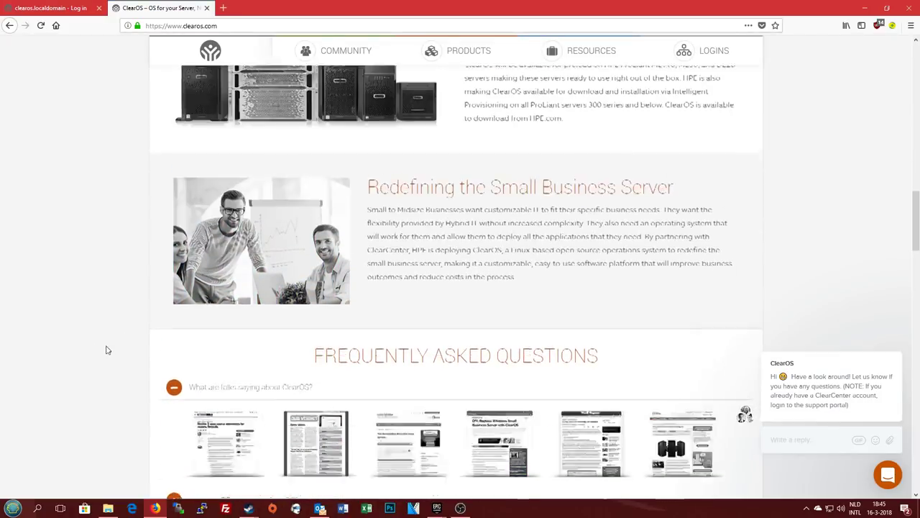
{"action": "scroll", "coordinate": [107, 350], "scroll_direction": "up", "scroll_amount": 10}
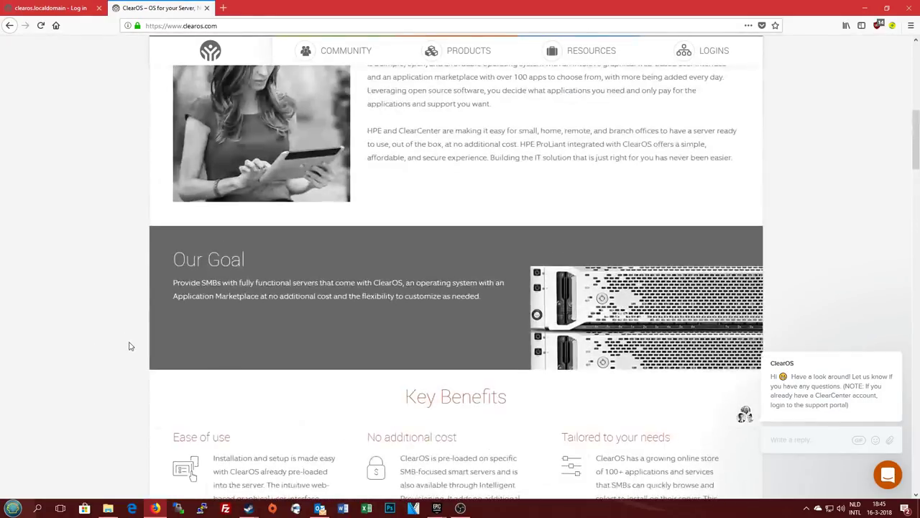
{"action": "scroll", "coordinate": [140, 353], "scroll_direction": "up", "scroll_amount": 3}
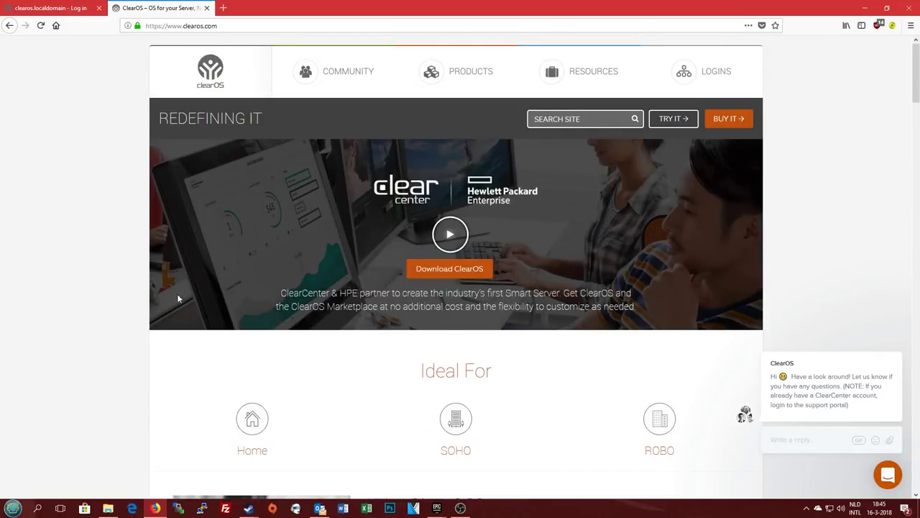
{"action": "scroll", "coordinate": [79, 314], "scroll_direction": "down", "scroll_amount": 2}
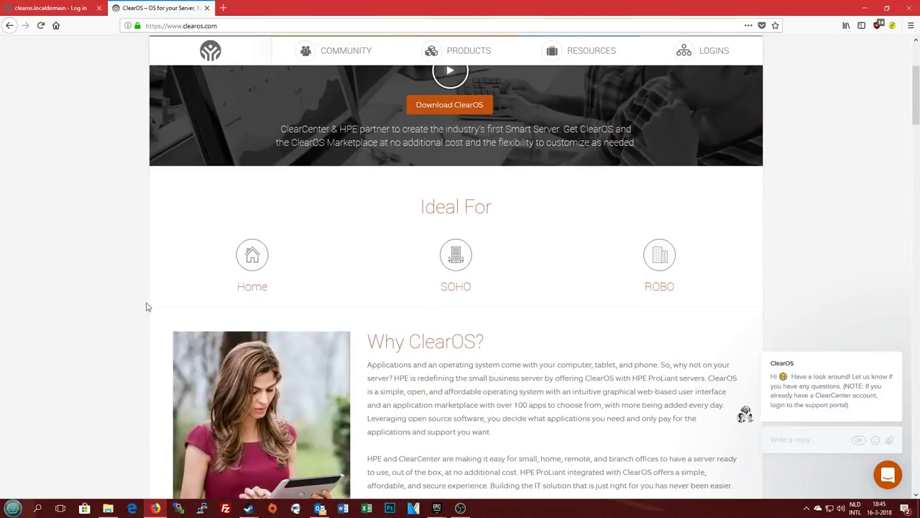
{"action": "scroll", "coordinate": [151, 341], "scroll_direction": "up", "scroll_amount": 2}
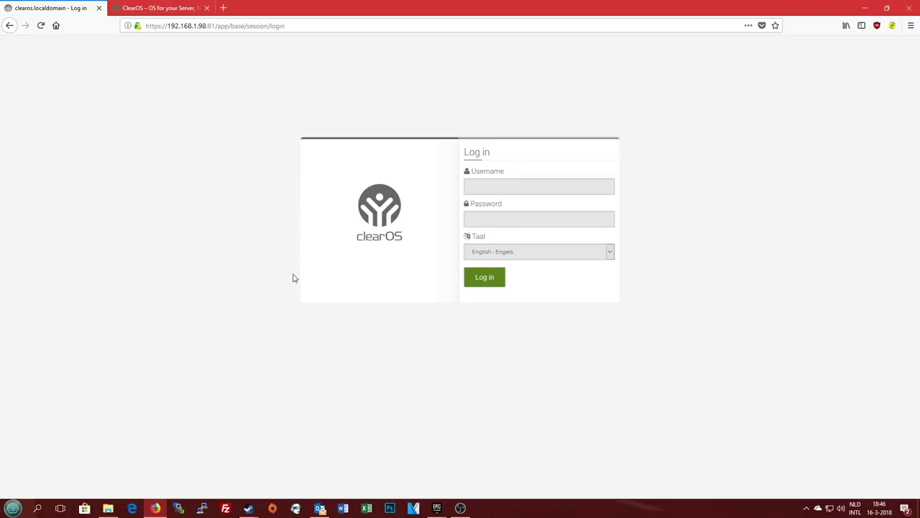
Sign in to Webconfig as root with the account password, declining Firefox's offer to save it
{"action": "left_click", "coordinate": [488, 182]}
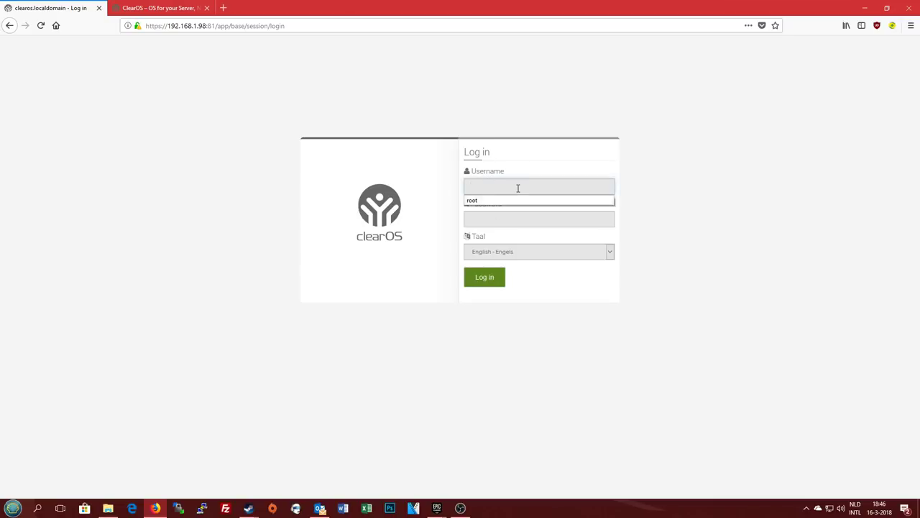
{"action": "left_click", "coordinate": [517, 188]}
{"action": "type", "text": "root"}
{"action": "key", "text": "Tab"}
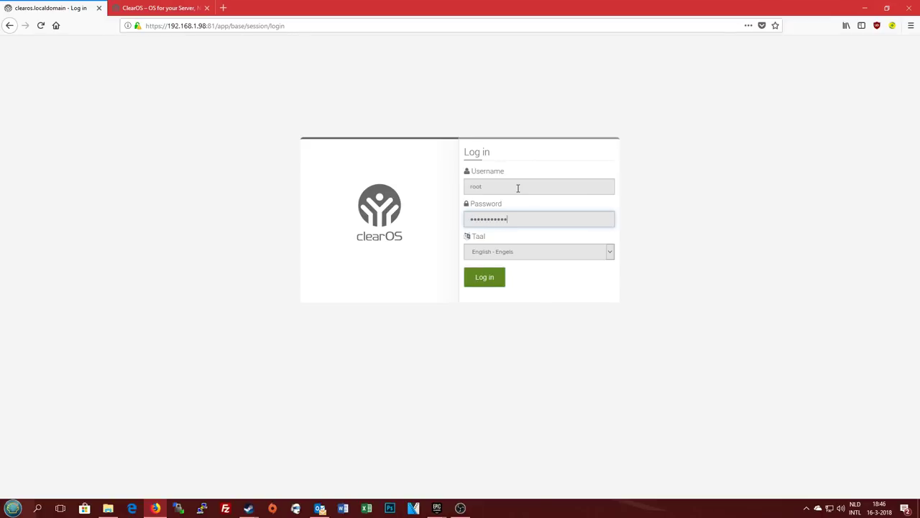
{"action": "left_click", "coordinate": [489, 281]}
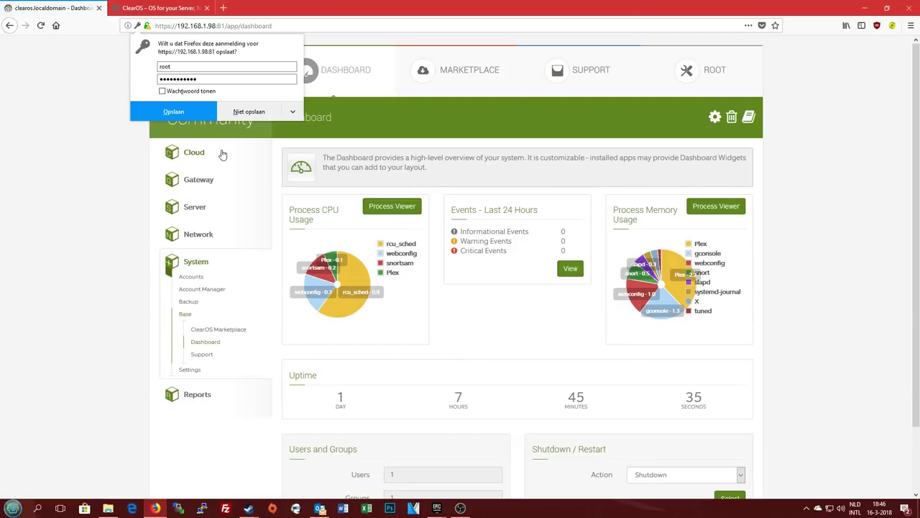
{"action": "left_click", "coordinate": [259, 112]}
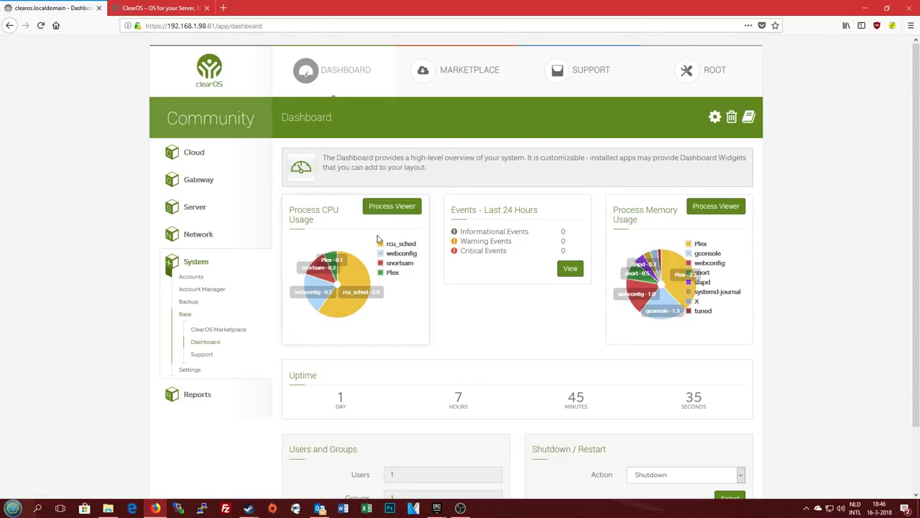
{"action": "scroll", "coordinate": [465, 294], "scroll_direction": "down", "scroll_amount": 2}
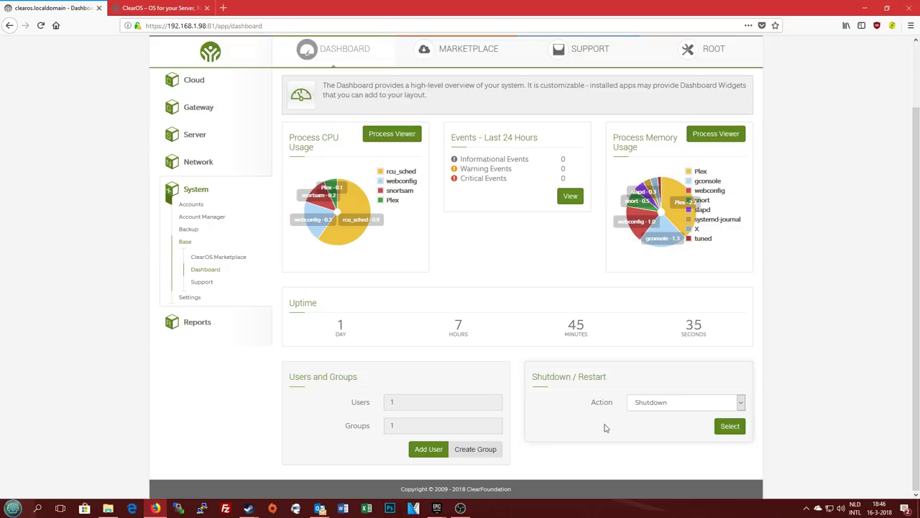
{"action": "left_click", "coordinate": [673, 401]}
{"action": "left_click", "coordinate": [671, 410]}
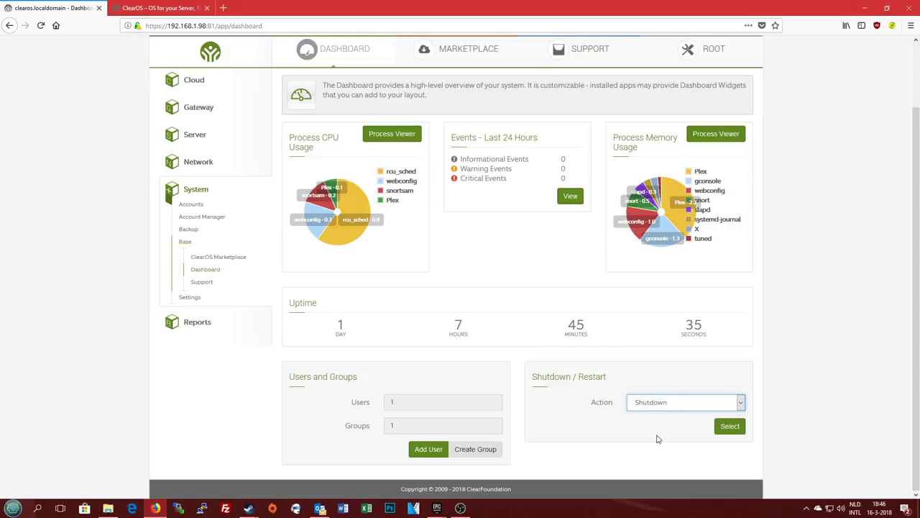
{"action": "scroll", "coordinate": [345, 363], "scroll_direction": "up", "scroll_amount": 3}
{"action": "left_click", "coordinate": [191, 267]}
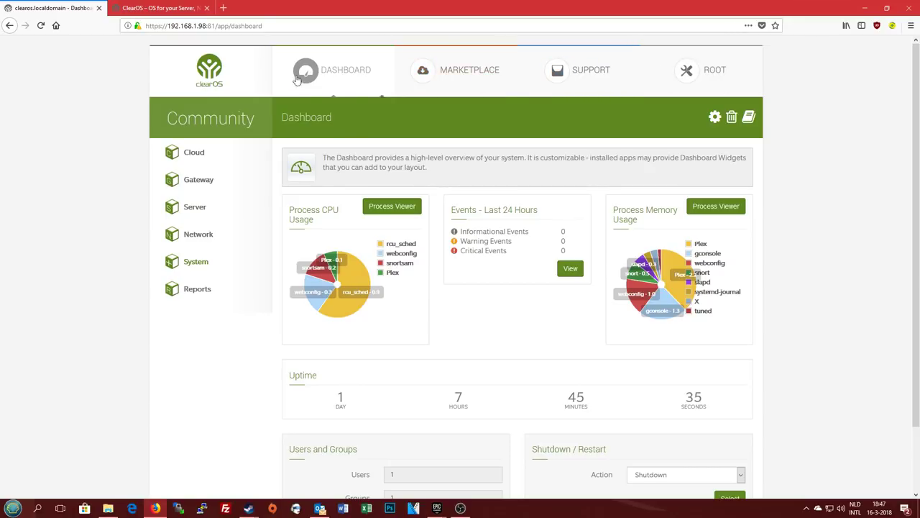
Open the Marketplace and look through the price, category and introduced-date filter choices
{"action": "left_click", "coordinate": [437, 81]}
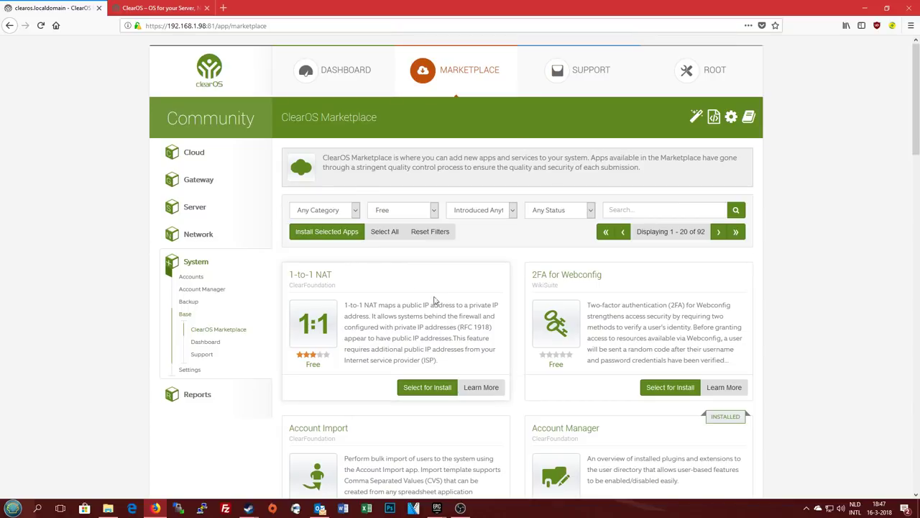
{"action": "left_click", "coordinate": [403, 211]}
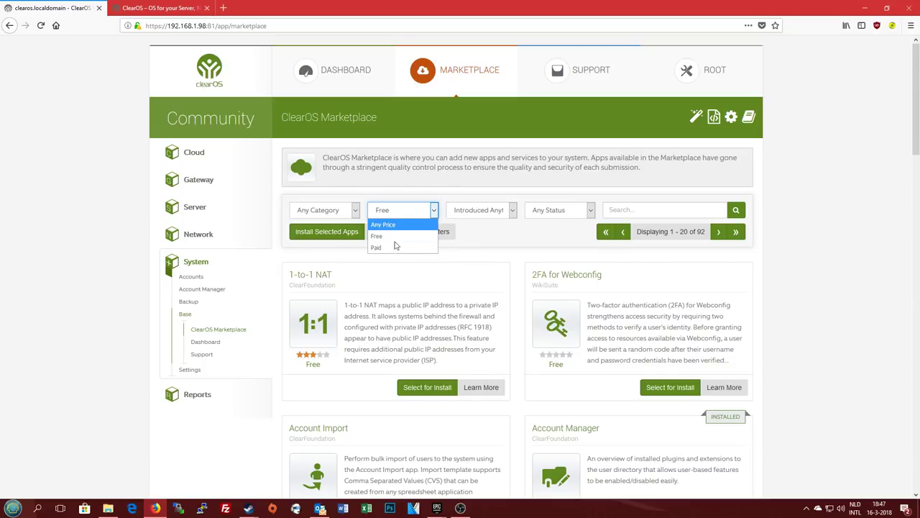
{"action": "left_click", "coordinate": [396, 238]}
{"action": "left_click", "coordinate": [412, 211]}
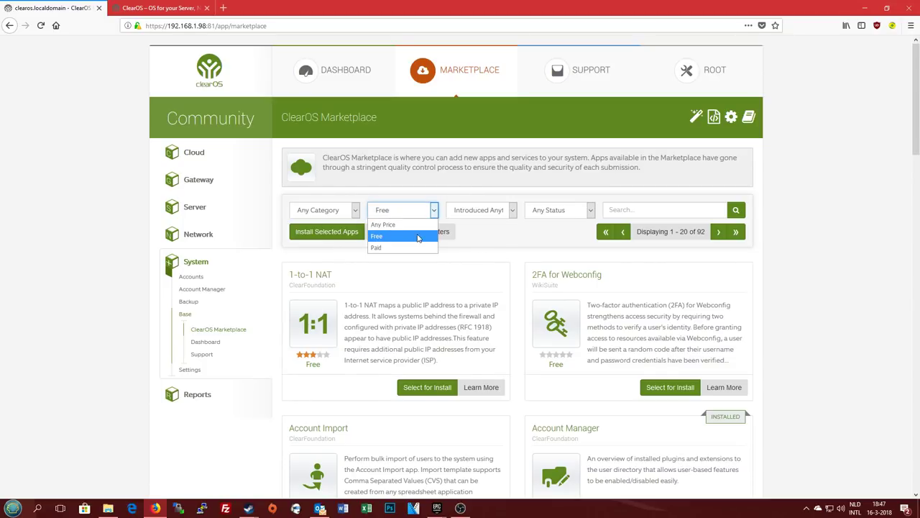
{"action": "left_click", "coordinate": [490, 249]}
{"action": "left_click", "coordinate": [335, 210]}
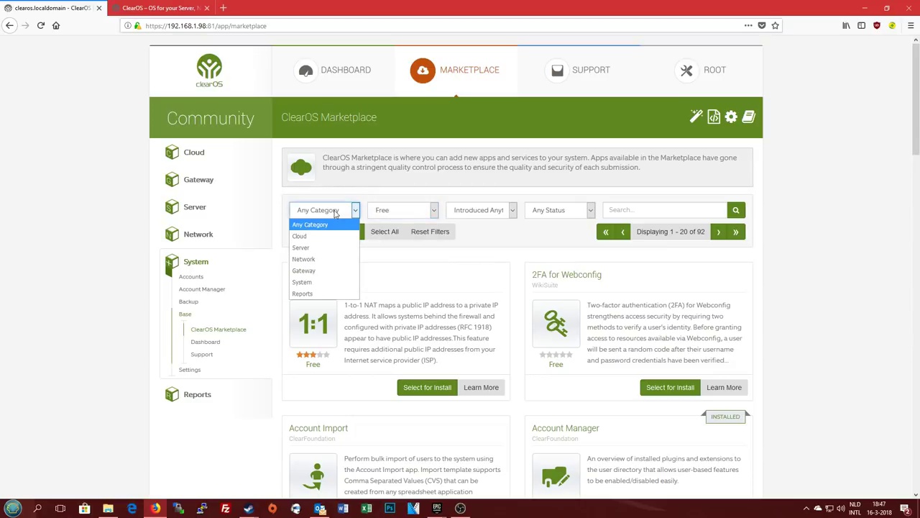
{"action": "left_click", "coordinate": [343, 211]}
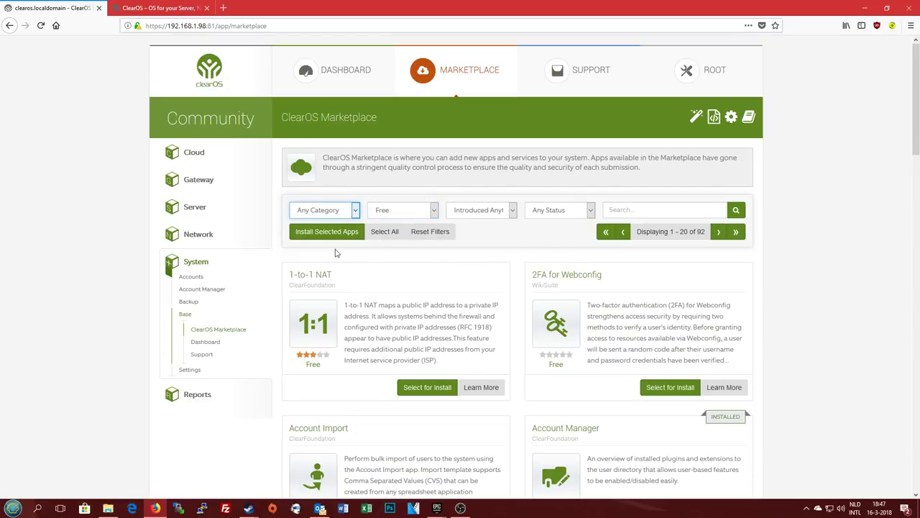
{"action": "left_click", "coordinate": [504, 210]}
{"action": "left_click", "coordinate": [559, 207]}
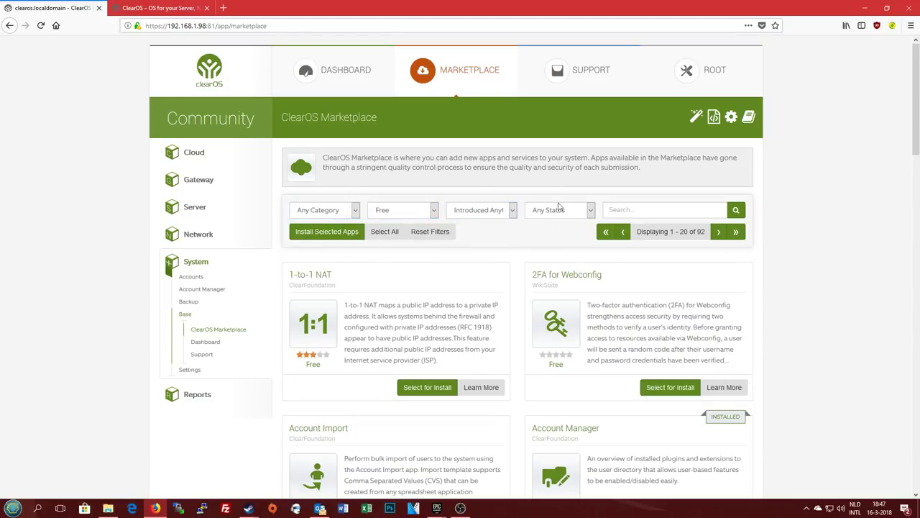
Filter the Marketplace to Any Price and Installed status
{"action": "left_click", "coordinate": [432, 210]}
{"action": "left_click", "coordinate": [403, 225]}
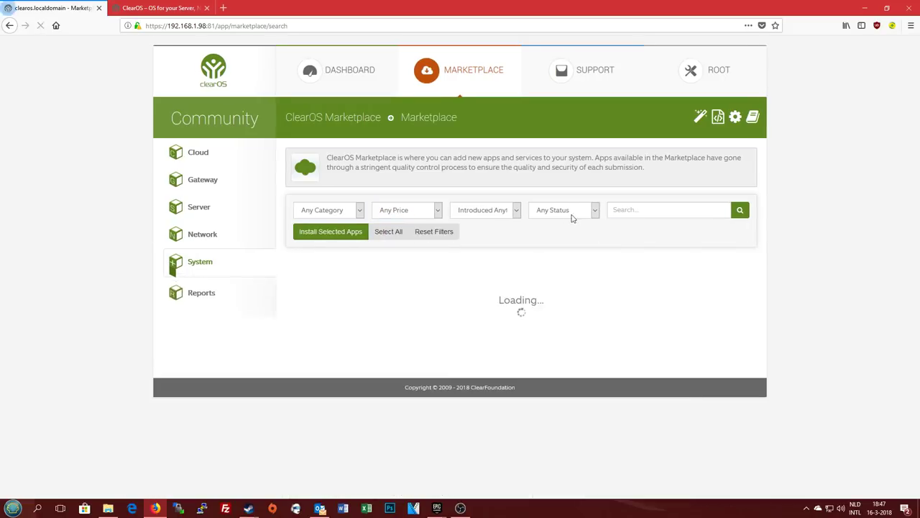
{"action": "left_click", "coordinate": [571, 210]}
{"action": "left_click", "coordinate": [562, 237]}
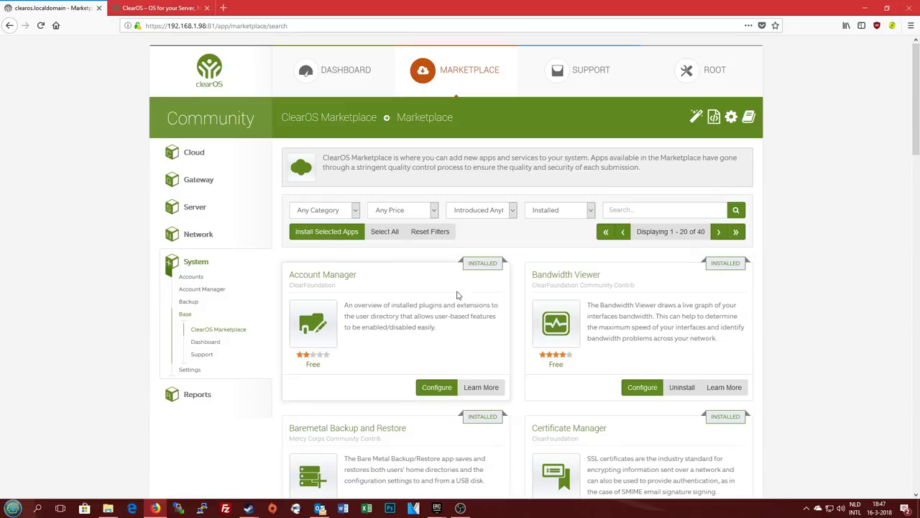
{"action": "scroll", "coordinate": [530, 291], "scroll_direction": "down", "scroll_amount": 1}
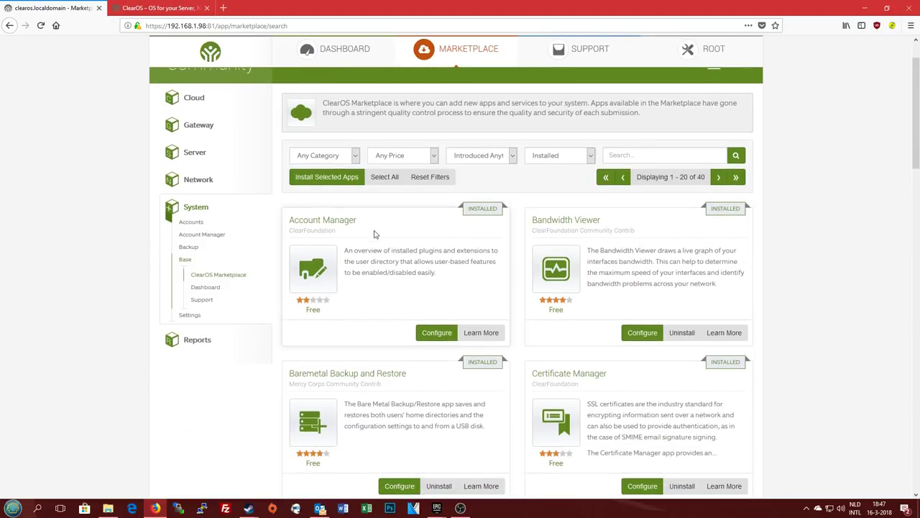
{"action": "scroll", "coordinate": [376, 238], "scroll_direction": "down", "scroll_amount": 1}
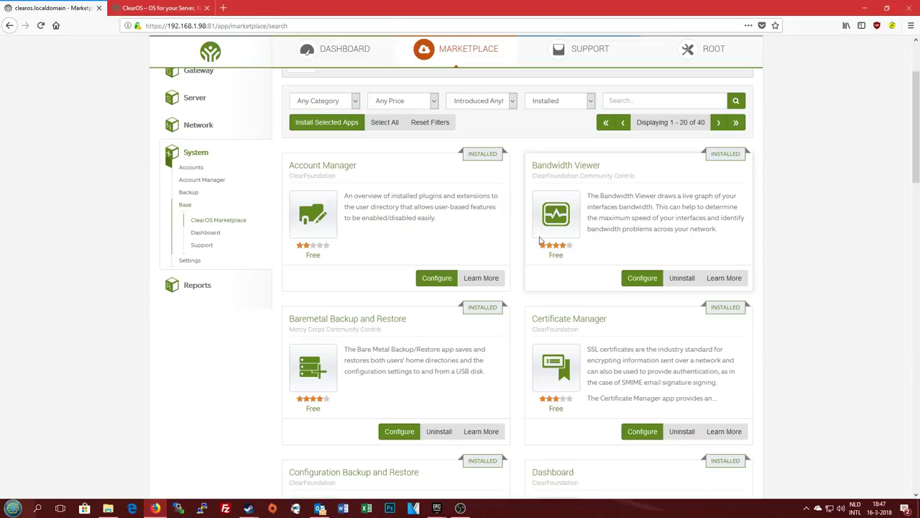
{"action": "scroll", "coordinate": [551, 277], "scroll_direction": "down", "scroll_amount": 1}
{"action": "scroll", "coordinate": [551, 277], "scroll_direction": "down", "scroll_amount": 1}
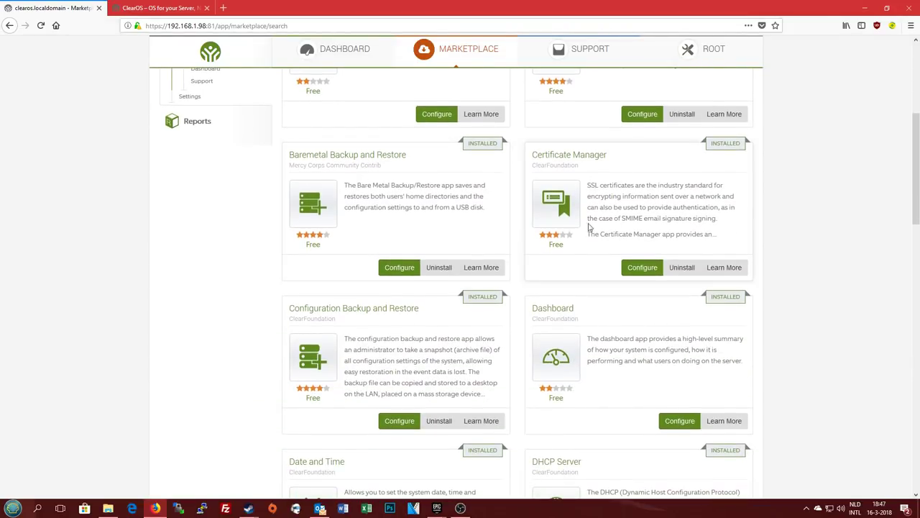
{"action": "scroll", "coordinate": [545, 111], "scroll_direction": "down", "scroll_amount": 1}
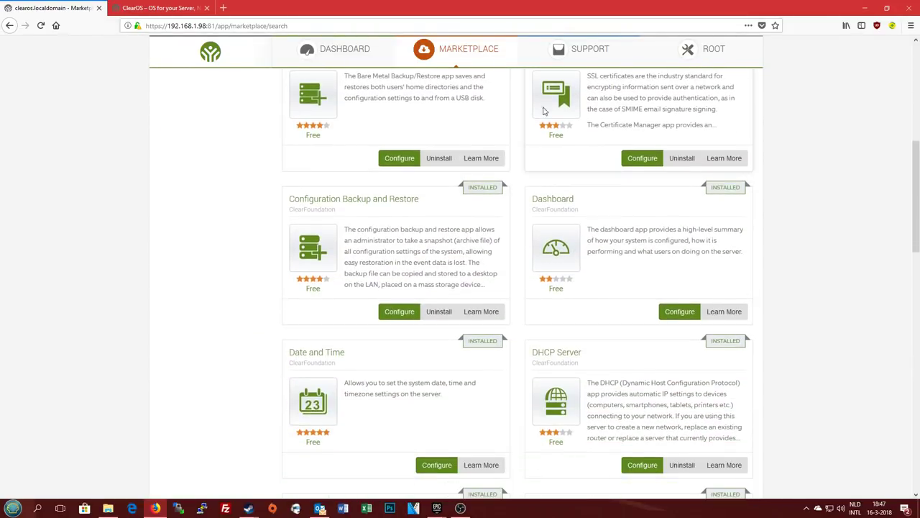
{"action": "scroll", "coordinate": [578, 133], "scroll_direction": "up", "scroll_amount": 2}
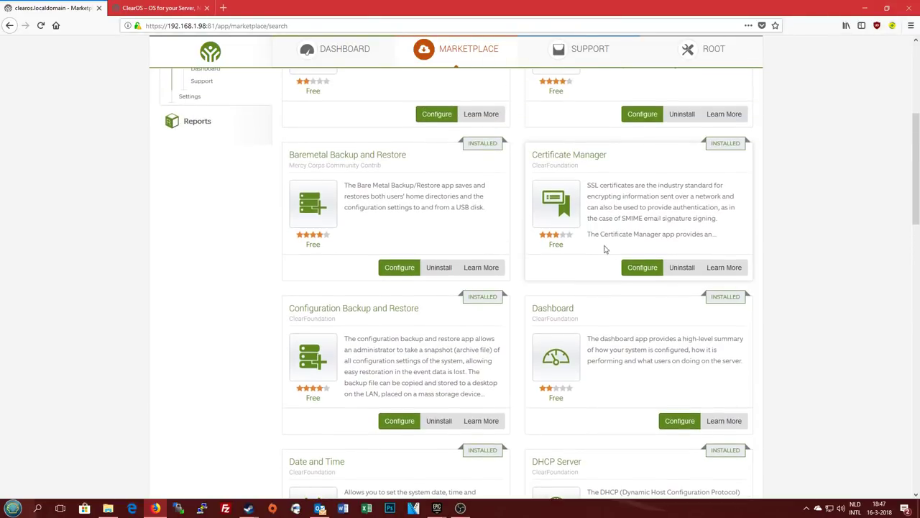
{"action": "scroll", "coordinate": [575, 250], "scroll_direction": "down", "scroll_amount": 1}
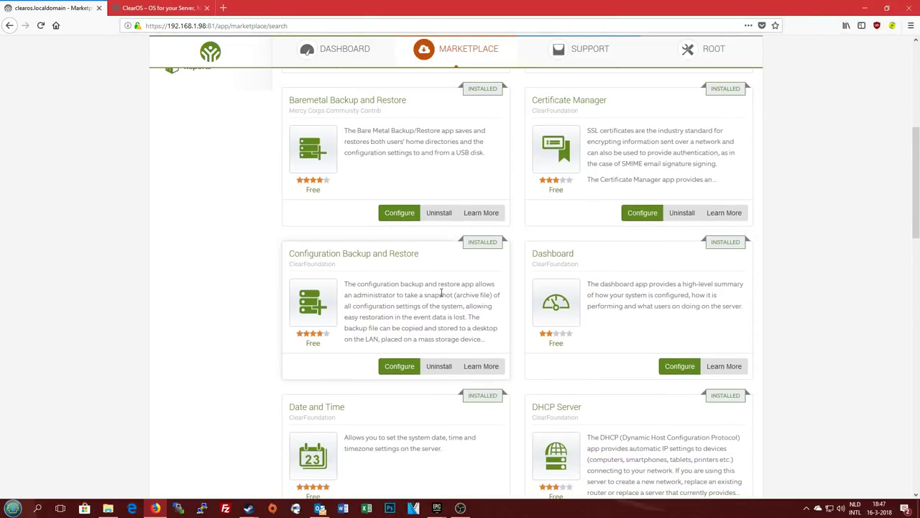
{"action": "scroll", "coordinate": [502, 305], "scroll_direction": "down", "scroll_amount": 1}
{"action": "scroll", "coordinate": [511, 280], "scroll_direction": "down", "scroll_amount": 3}
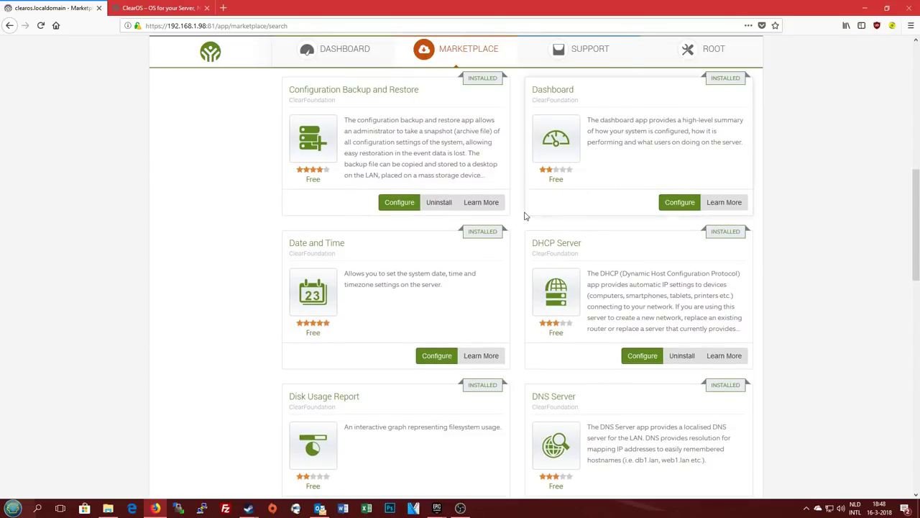
{"action": "scroll", "coordinate": [460, 315], "scroll_direction": "down", "scroll_amount": 10}
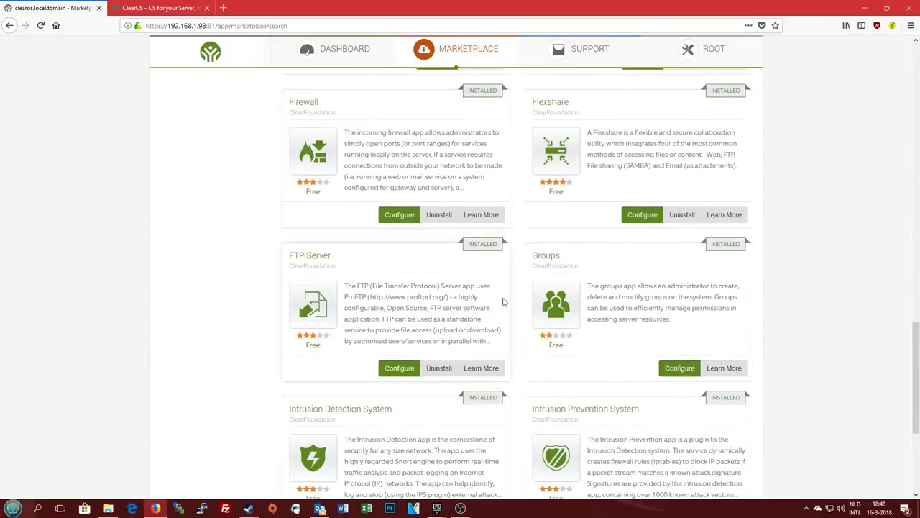
{"action": "scroll", "coordinate": [564, 207], "scroll_direction": "up", "scroll_amount": 3}
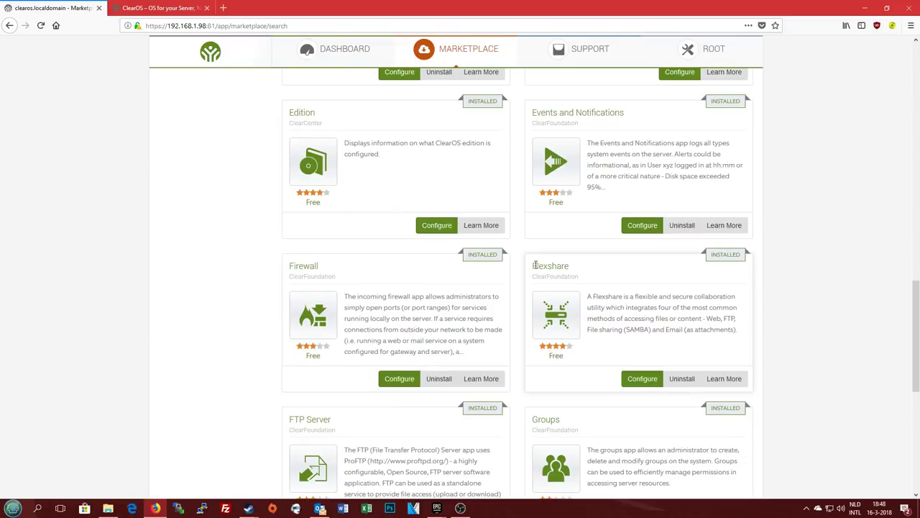
{"action": "left_click_drag", "start_coordinate": [534, 266], "coordinate": [598, 277]}
{"action": "left_click", "coordinate": [599, 277]}
{"action": "scroll", "coordinate": [597, 327], "scroll_direction": "down", "scroll_amount": 1}
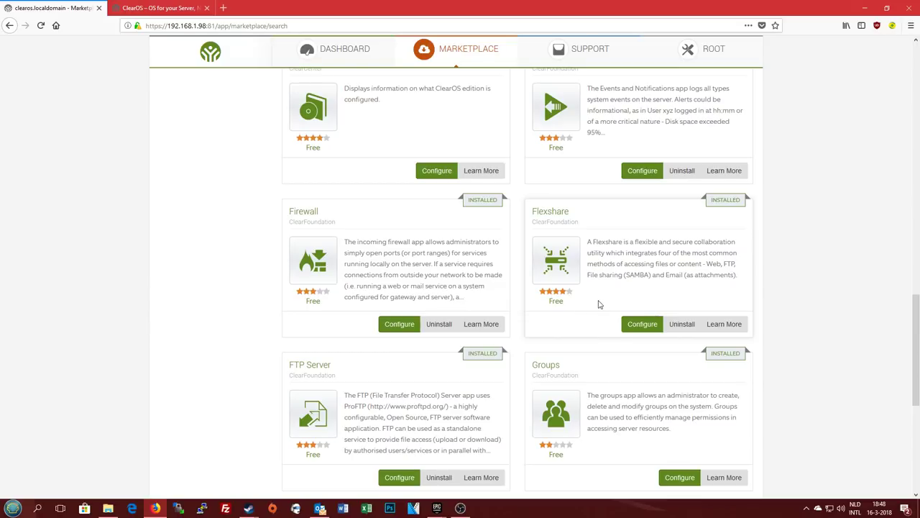
{"action": "scroll", "coordinate": [575, 304], "scroll_direction": "down", "scroll_amount": 2}
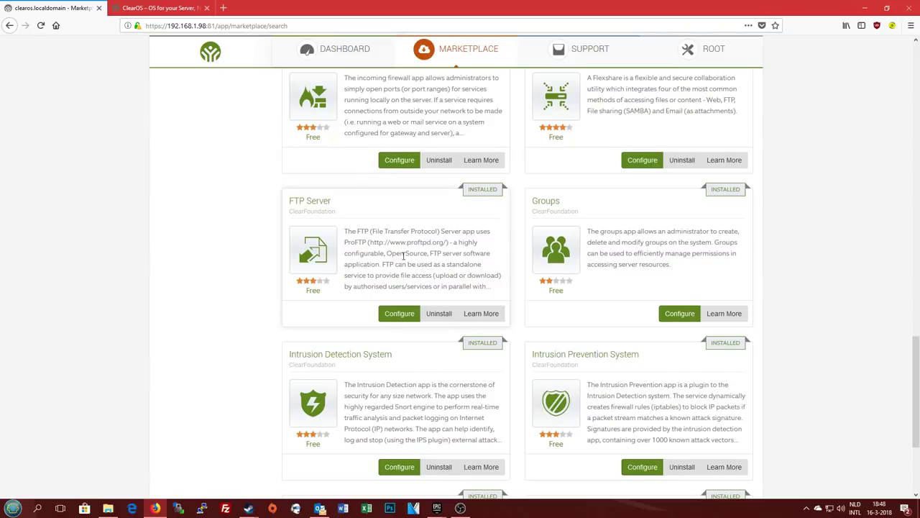
{"action": "scroll", "coordinate": [460, 287], "scroll_direction": "down", "scroll_amount": 1}
{"action": "scroll", "coordinate": [305, 310], "scroll_direction": "down", "scroll_amount": 1}
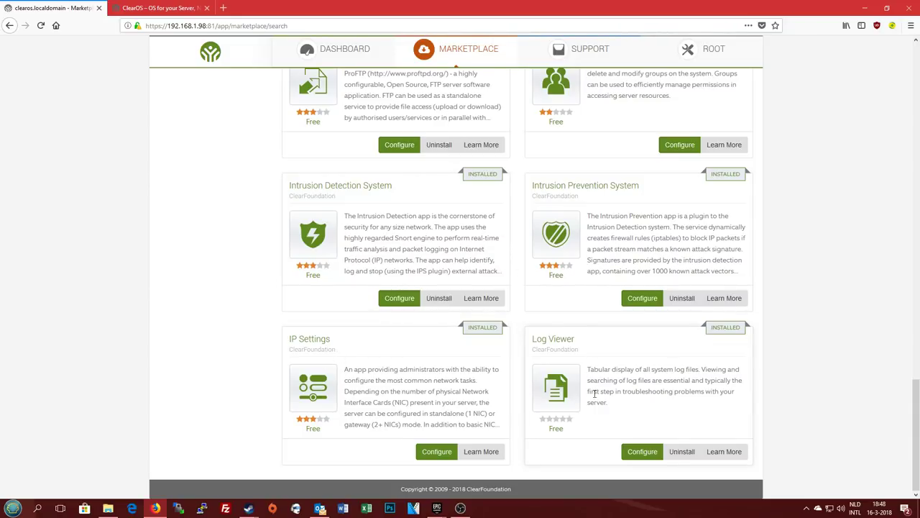
{"action": "scroll", "coordinate": [604, 449], "scroll_direction": "up", "scroll_amount": 20}
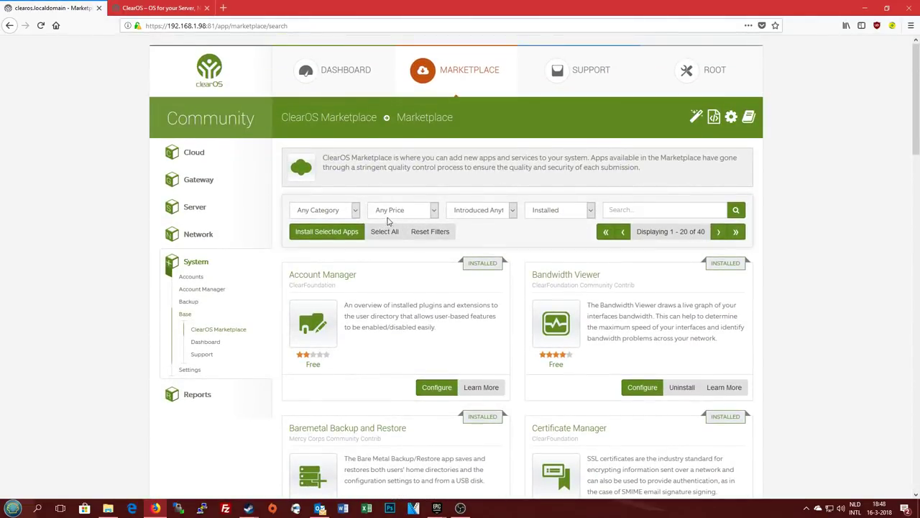
Filter the Marketplace to Paid apps with Any Status
{"action": "left_click", "coordinate": [394, 215]}
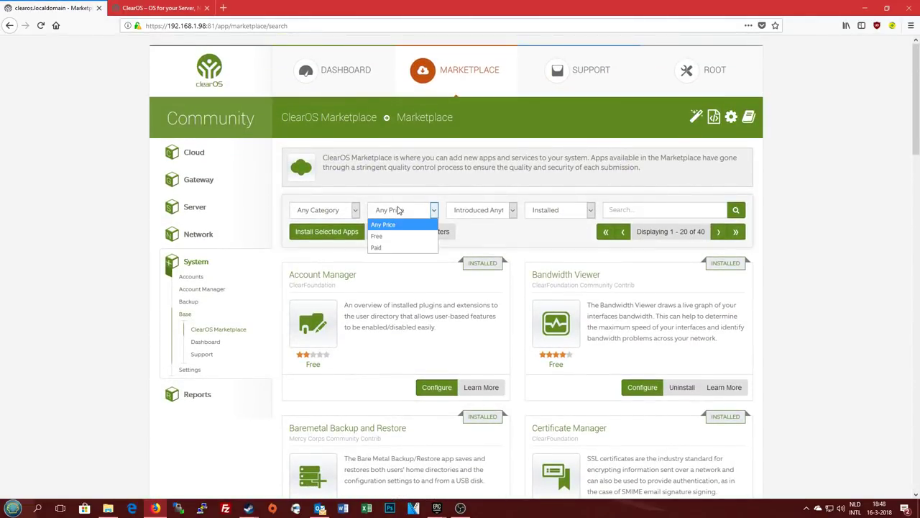
{"action": "left_click", "coordinate": [394, 247]}
{"action": "left_click", "coordinate": [564, 213]}
{"action": "left_click", "coordinate": [550, 224]}
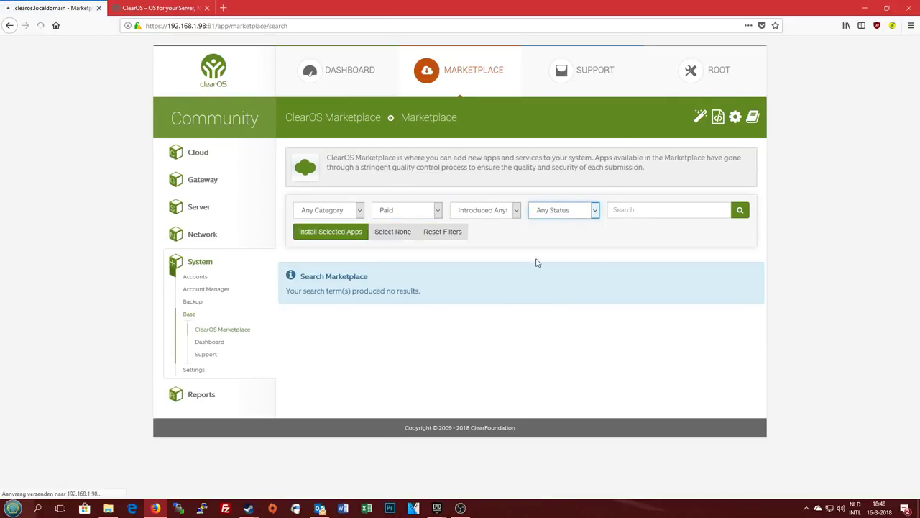
Scroll down to the Microsoft Active Directory Connector card and highlight its title
{"action": "scroll", "coordinate": [848, 367], "scroll_direction": "down", "scroll_amount": 3}
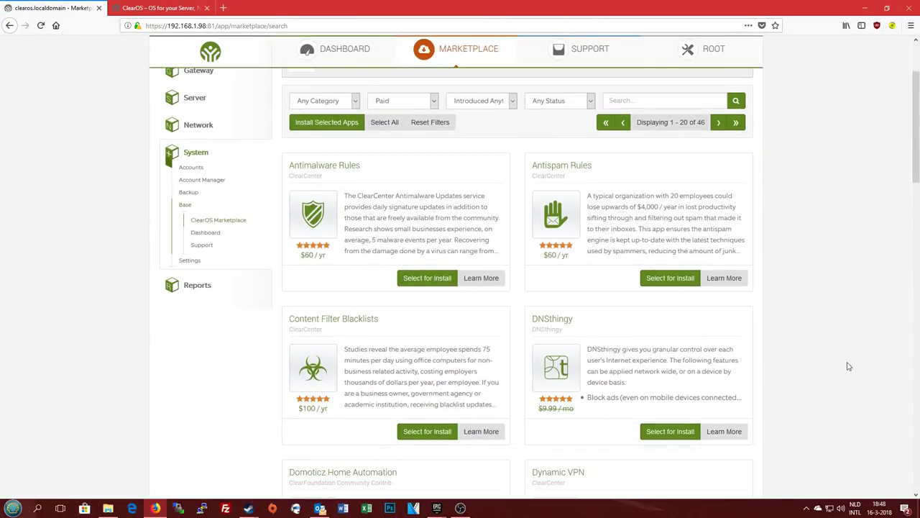
{"action": "scroll", "coordinate": [767, 343], "scroll_direction": "up", "scroll_amount": 3}
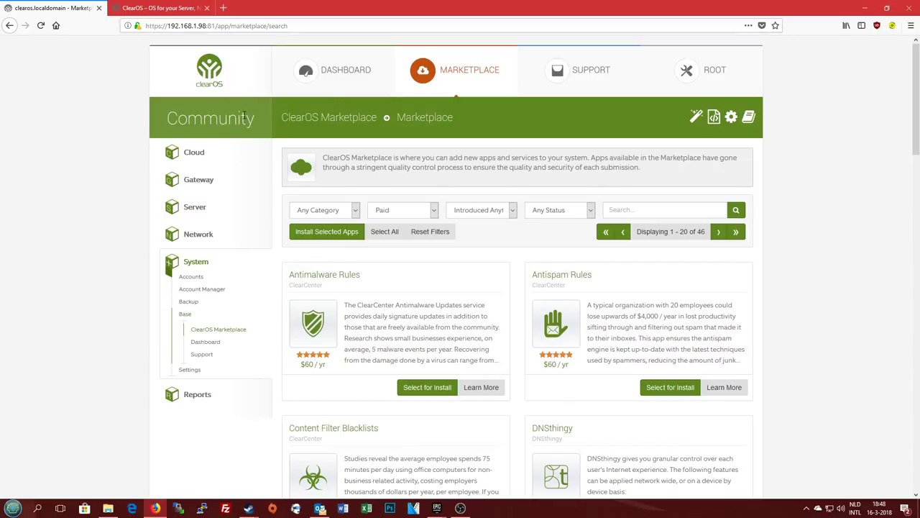
{"action": "scroll", "coordinate": [513, 293], "scroll_direction": "down", "scroll_amount": 3}
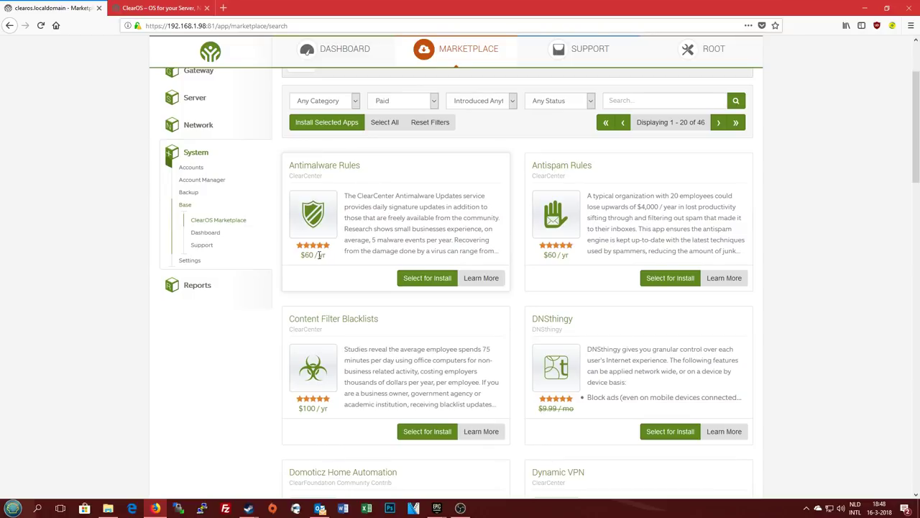
{"action": "scroll", "coordinate": [422, 346], "scroll_direction": "down", "scroll_amount": 2}
{"action": "scroll", "coordinate": [421, 346], "scroll_direction": "down", "scroll_amount": 2}
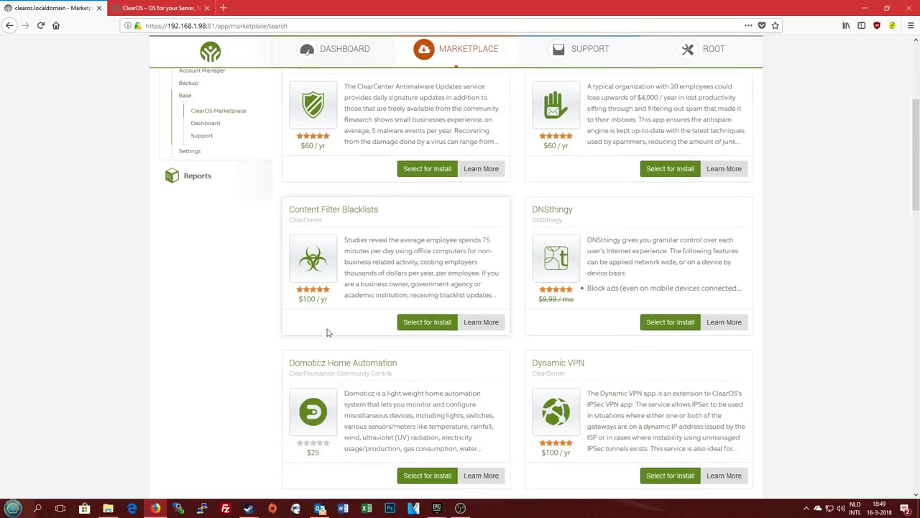
{"action": "scroll", "coordinate": [327, 332], "scroll_direction": "down", "scroll_amount": 4}
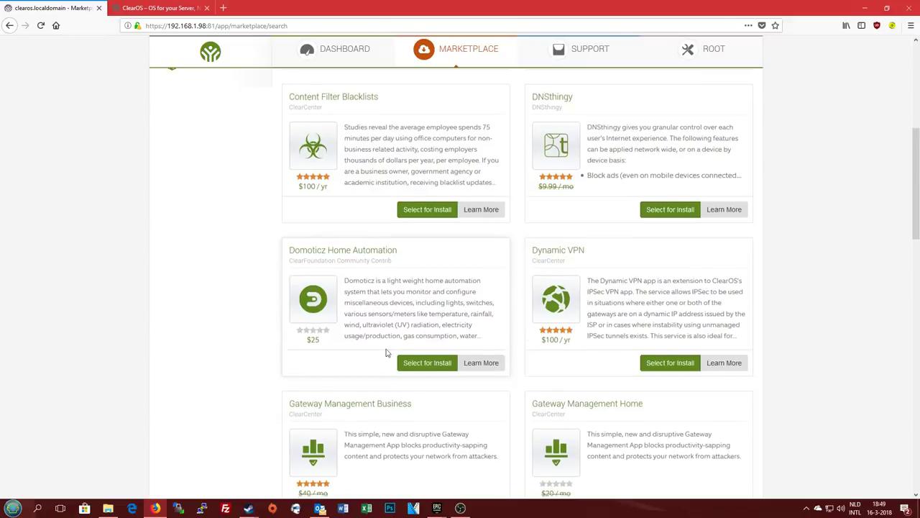
{"action": "scroll", "coordinate": [353, 302], "scroll_direction": "down", "scroll_amount": 6}
{"action": "scroll", "coordinate": [233, 328], "scroll_direction": "down", "scroll_amount": 6}
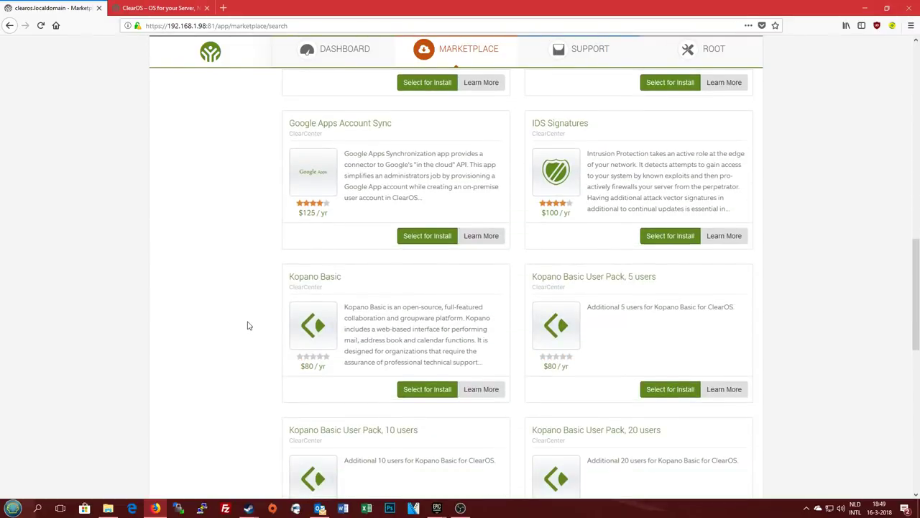
{"action": "scroll", "coordinate": [248, 326], "scroll_direction": "down", "scroll_amount": 15}
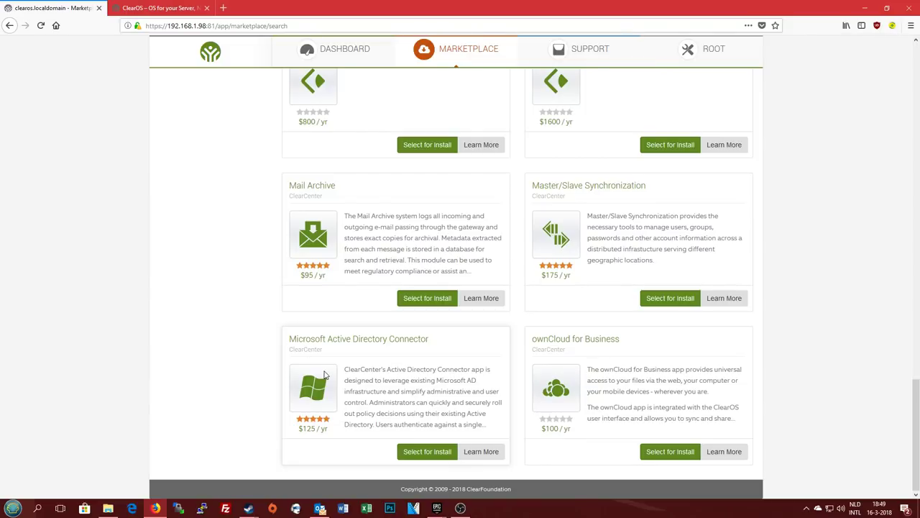
{"action": "left_click_drag", "start_coordinate": [286, 344], "coordinate": [470, 355]}
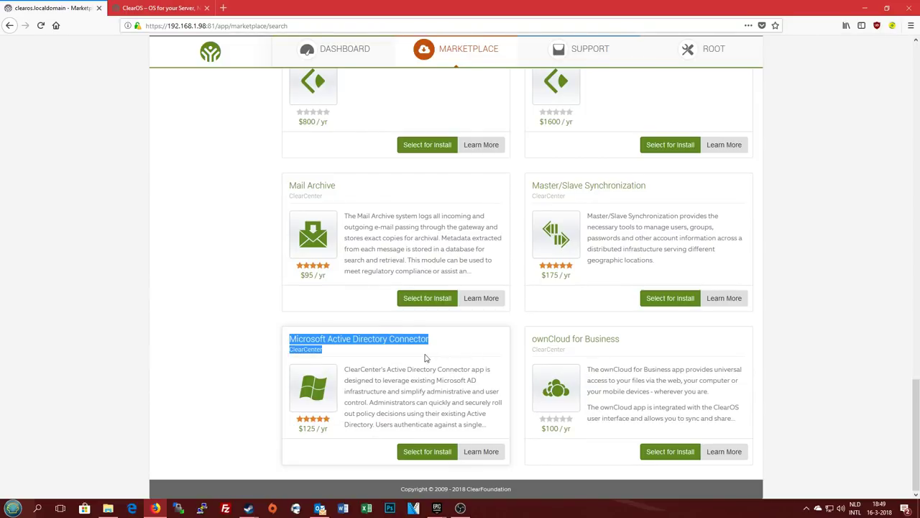
{"action": "left_click", "coordinate": [394, 342]}
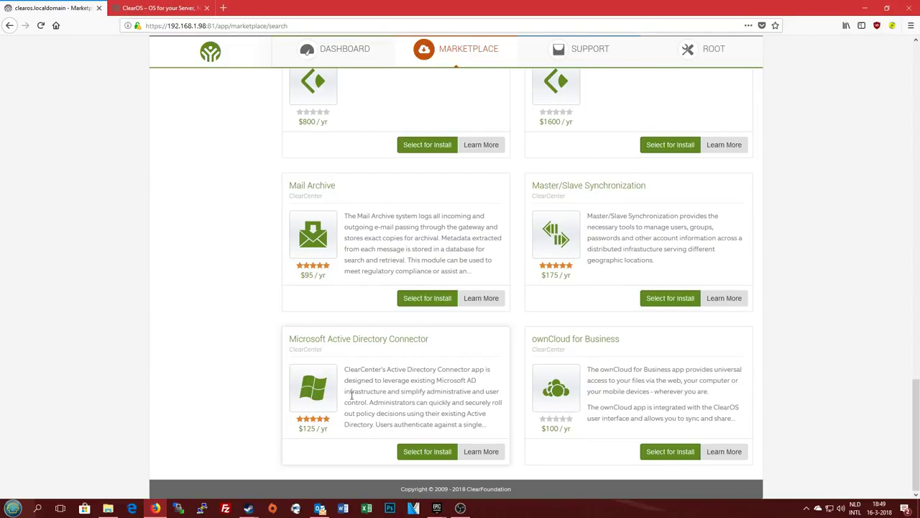
Highlight the connector's description and its $125 / yr price
{"action": "left_click_drag", "start_coordinate": [291, 431], "coordinate": [396, 435]}
{"action": "left_click", "coordinate": [362, 444]}
{"action": "left_click_drag", "start_coordinate": [300, 428], "coordinate": [378, 438]}
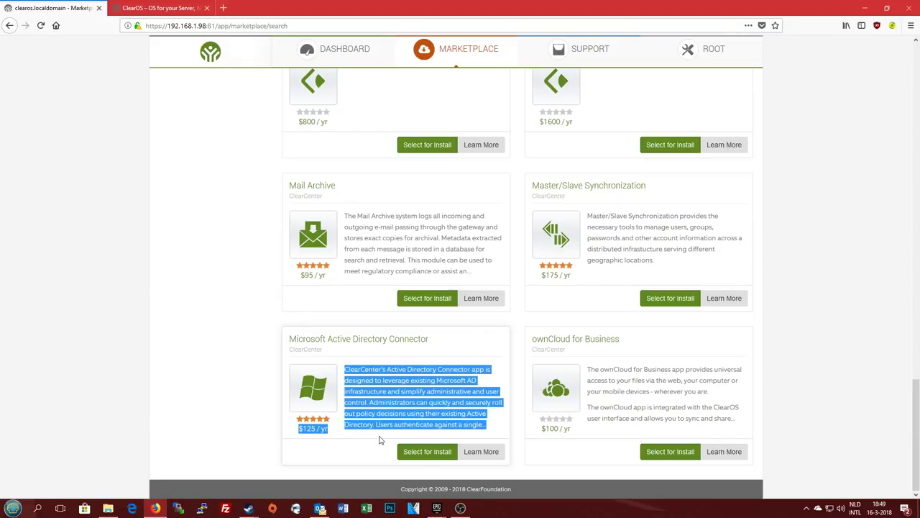
{"action": "left_click", "coordinate": [344, 443]}
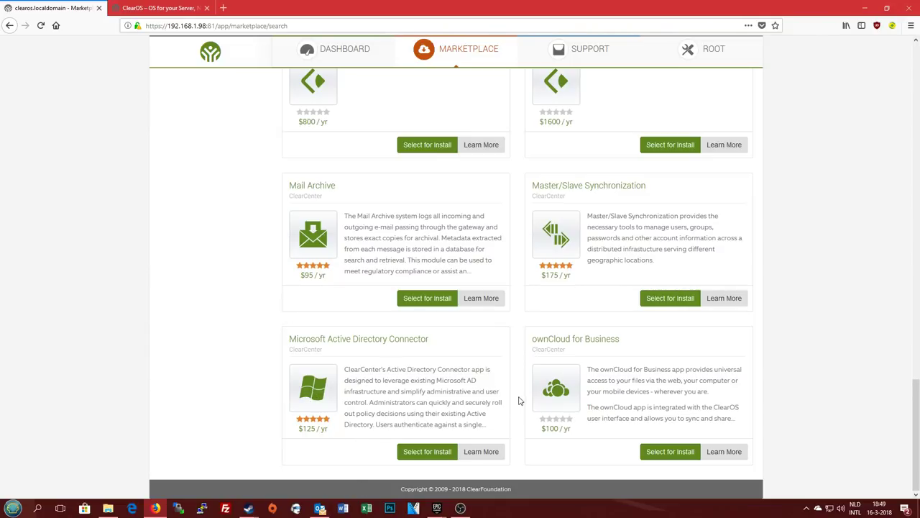
{"action": "left_click_drag", "start_coordinate": [300, 427], "coordinate": [485, 424]}
{"action": "left_click", "coordinate": [316, 429]}
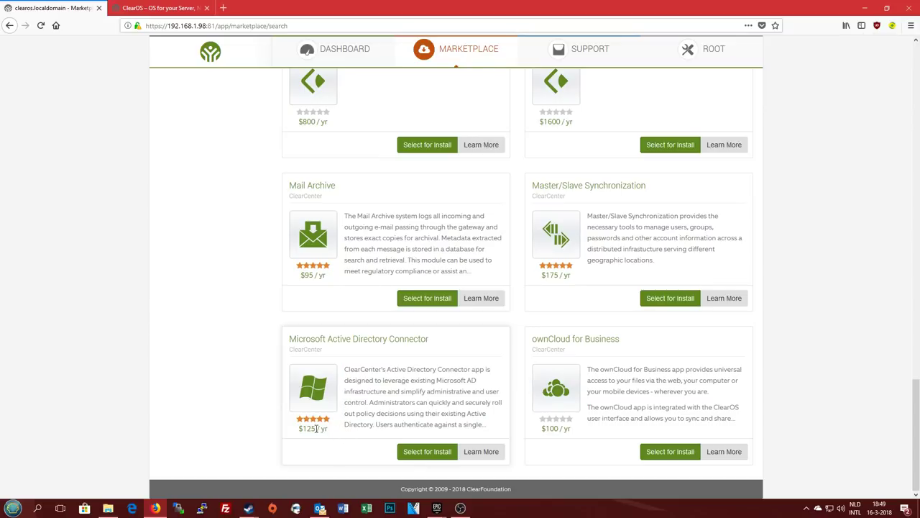
{"action": "left_click_drag", "start_coordinate": [296, 431], "coordinate": [329, 435]}
{"action": "left_click", "coordinate": [300, 428]}
{"action": "left_click_drag", "start_coordinate": [301, 428], "coordinate": [329, 429]}
{"action": "left_click", "coordinate": [325, 442]}
{"action": "left_click_drag", "start_coordinate": [301, 430], "coordinate": [335, 434]}
{"action": "left_click", "coordinate": [304, 435]}
Select all text of the Active Directory Connector card, then scroll back up
{"action": "triple_click", "coordinate": [301, 430]}
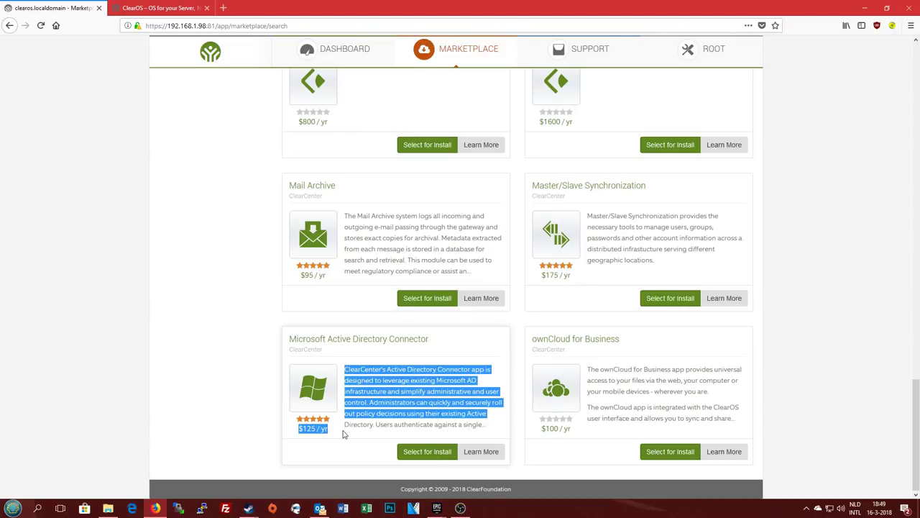
{"action": "left_click", "coordinate": [338, 440]}
{"action": "triple_click", "coordinate": [304, 429]}
{"action": "left_click", "coordinate": [301, 461]}
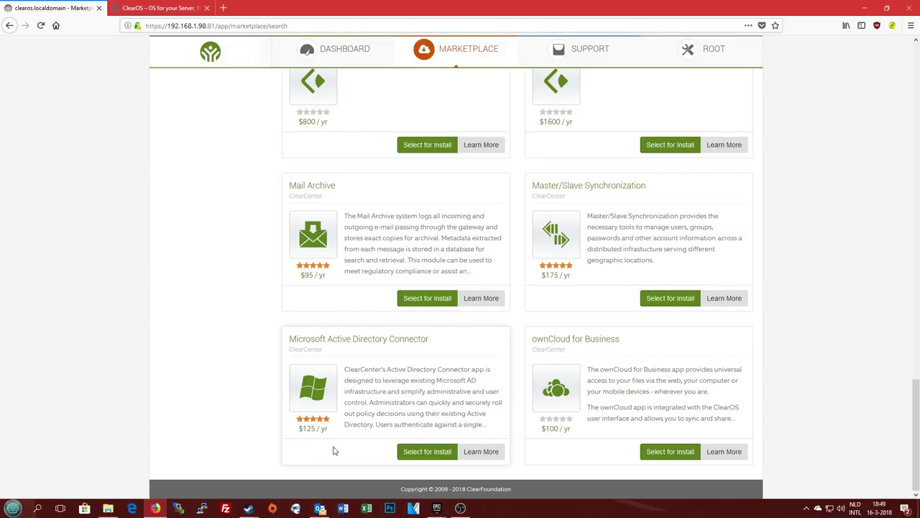
{"action": "left_click_drag", "start_coordinate": [298, 429], "coordinate": [332, 434]}
{"action": "left_click", "coordinate": [319, 443]}
{"action": "left_click_drag", "start_coordinate": [291, 340], "coordinate": [496, 433]}
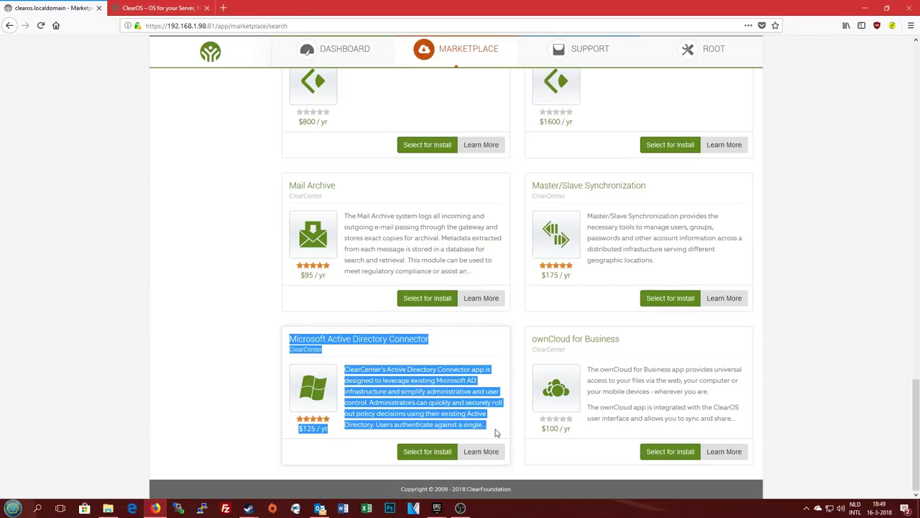
{"action": "left_click", "coordinate": [392, 394]}
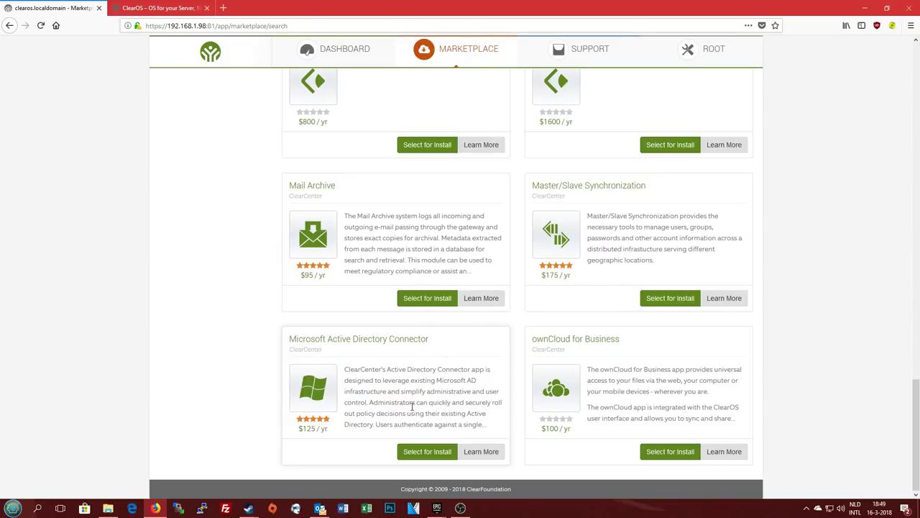
{"action": "scroll", "coordinate": [461, 438], "scroll_direction": "up", "scroll_amount": 20}
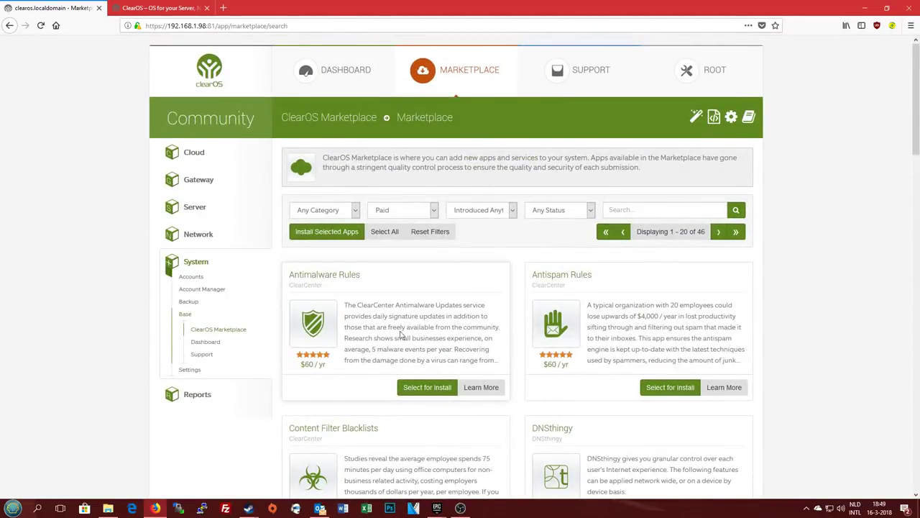
{"action": "left_click", "coordinate": [199, 261]}
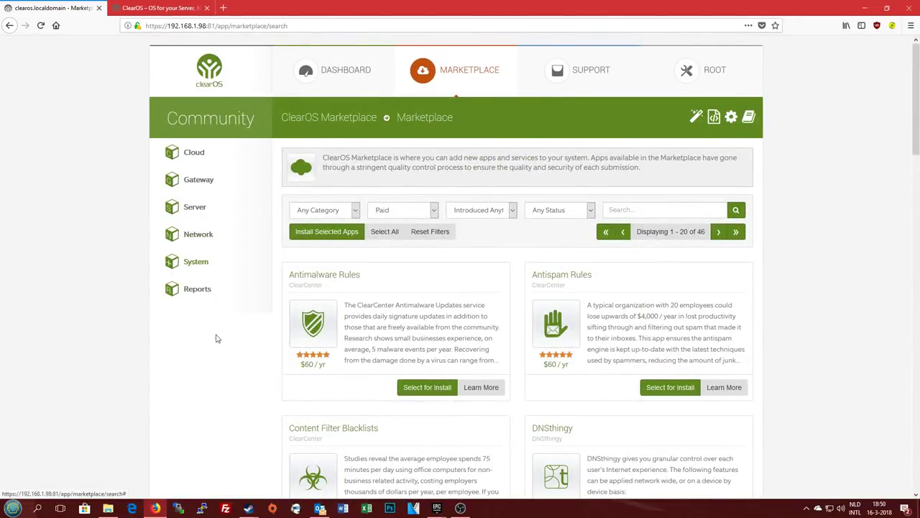
{"action": "left_click", "coordinate": [571, 66]}
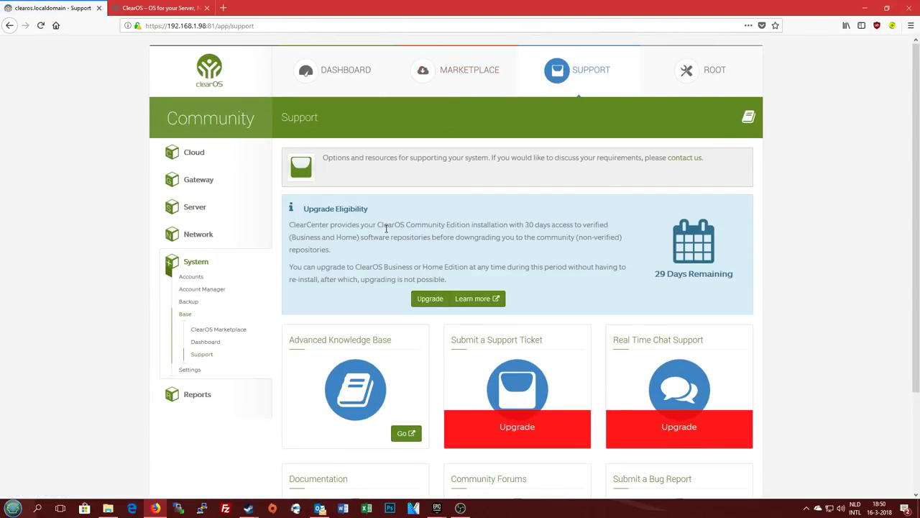
{"action": "scroll", "coordinate": [386, 227], "scroll_direction": "down", "scroll_amount": 3}
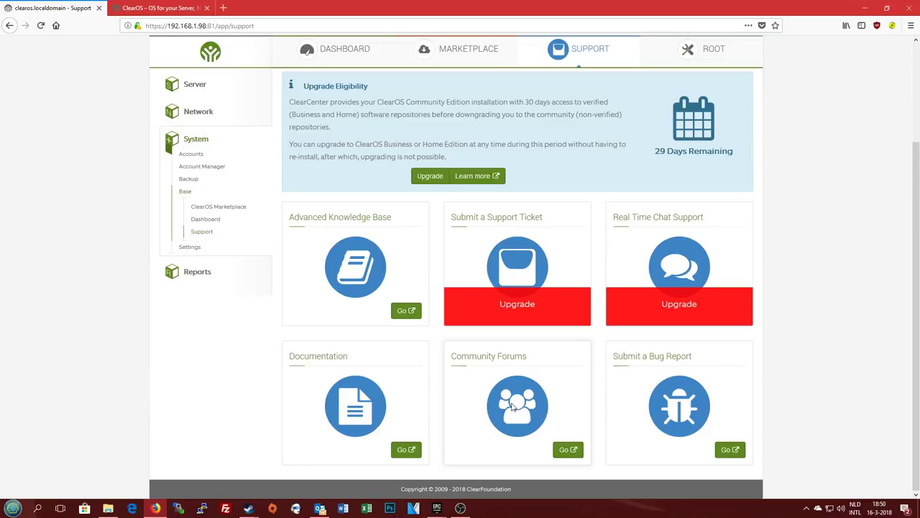
{"action": "scroll", "coordinate": [508, 407], "scroll_direction": "up", "scroll_amount": 3}
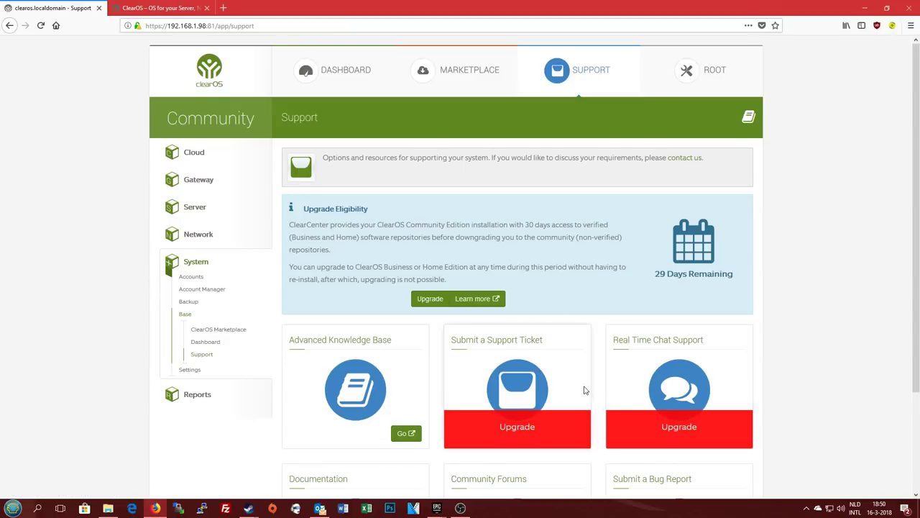
{"action": "scroll", "coordinate": [583, 389], "scroll_direction": "down", "scroll_amount": 3}
{"action": "scroll", "coordinate": [720, 340], "scroll_direction": "up", "scroll_amount": 3}
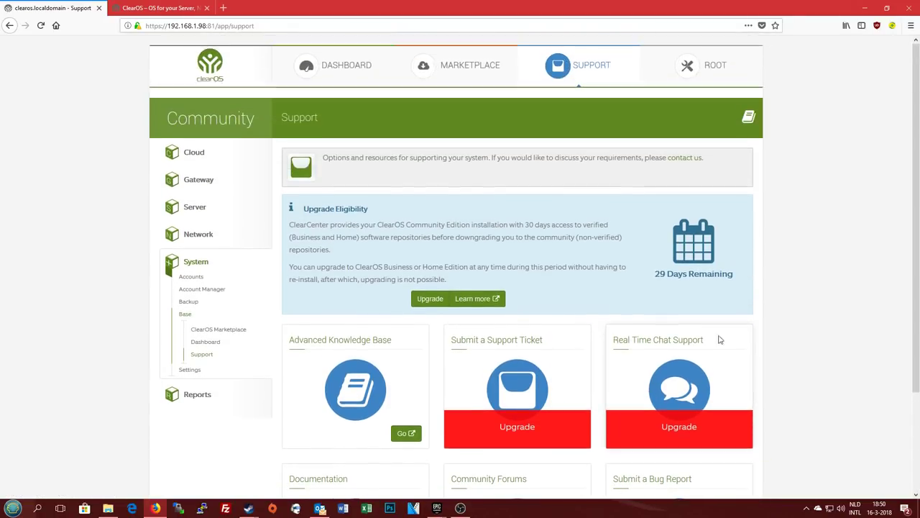
{"action": "left_click_drag", "start_coordinate": [305, 206], "coordinate": [407, 218]}
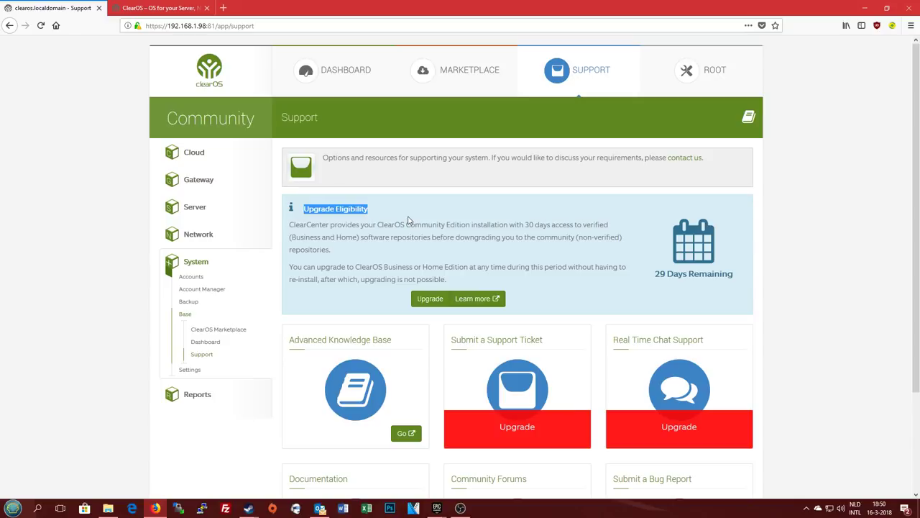
{"action": "left_click", "coordinate": [408, 219]}
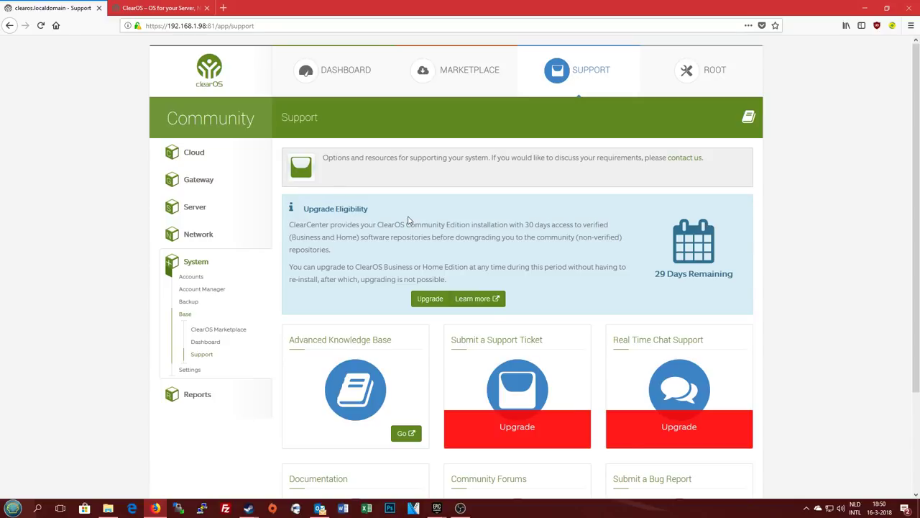
{"action": "left_click", "coordinate": [690, 72]}
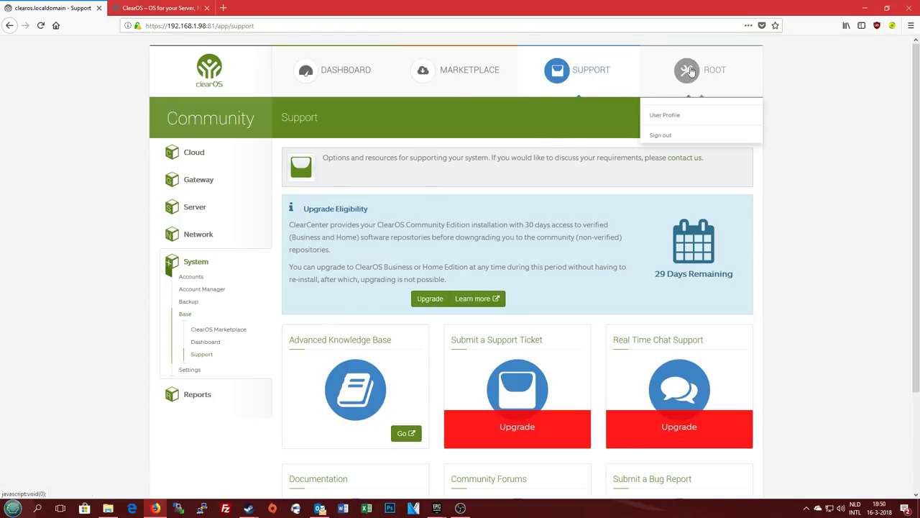
{"action": "left_click", "coordinate": [692, 74]}
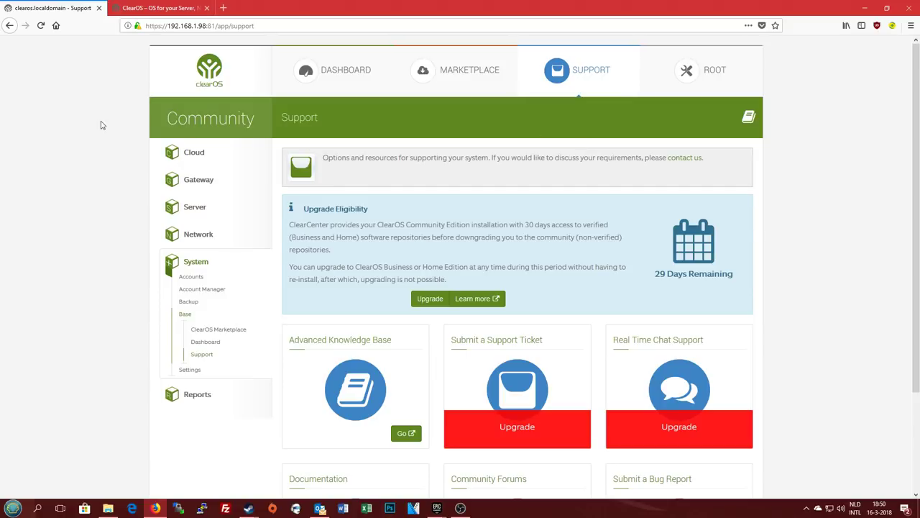
{"action": "left_click", "coordinate": [181, 266]}
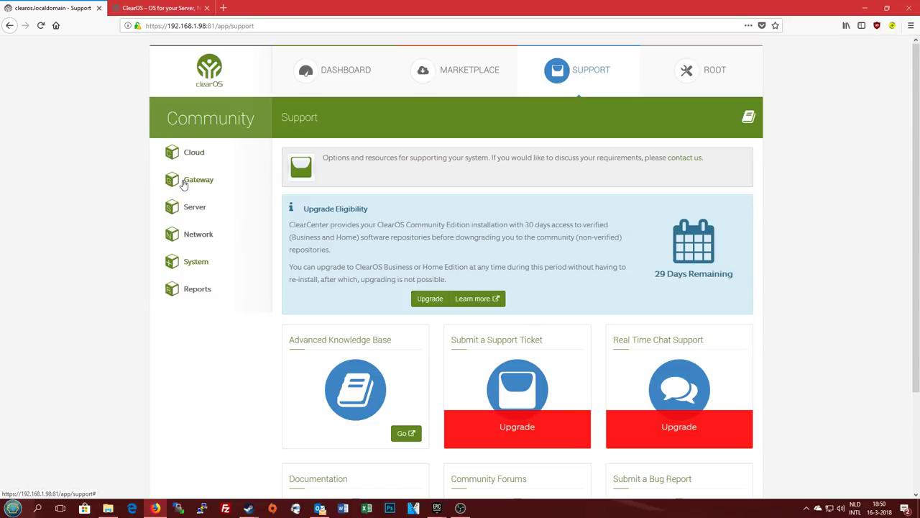
Go to Cloud > Updates > Software Repository and check enabled repositories and package counts like clearos 751
{"action": "left_click", "coordinate": [185, 152]}
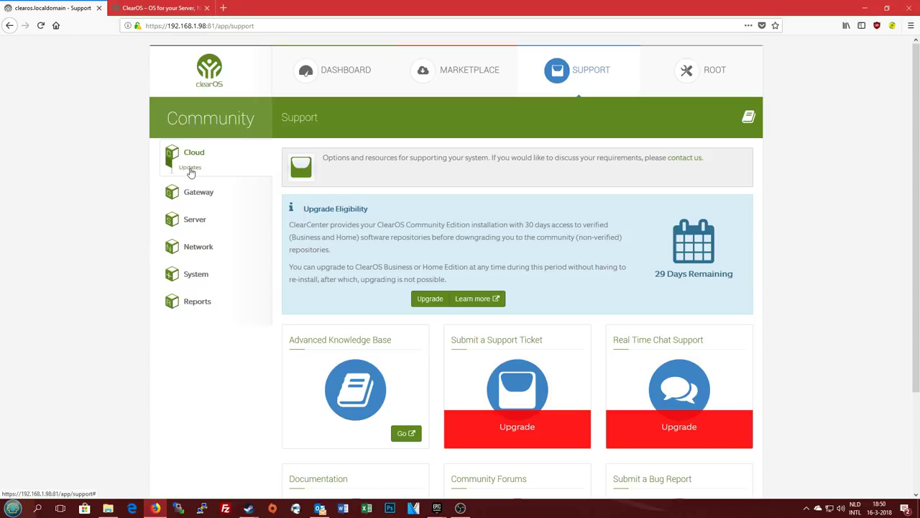
{"action": "left_click", "coordinate": [193, 170]}
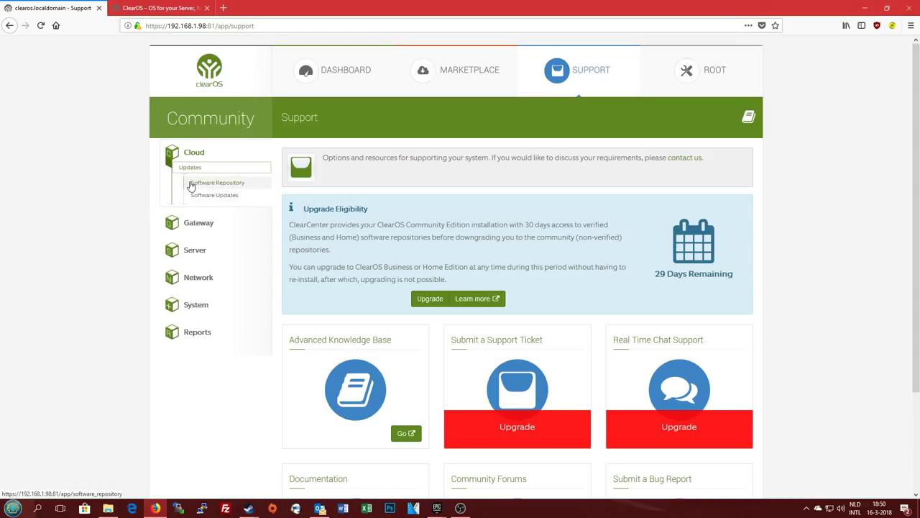
{"action": "left_click", "coordinate": [191, 153]}
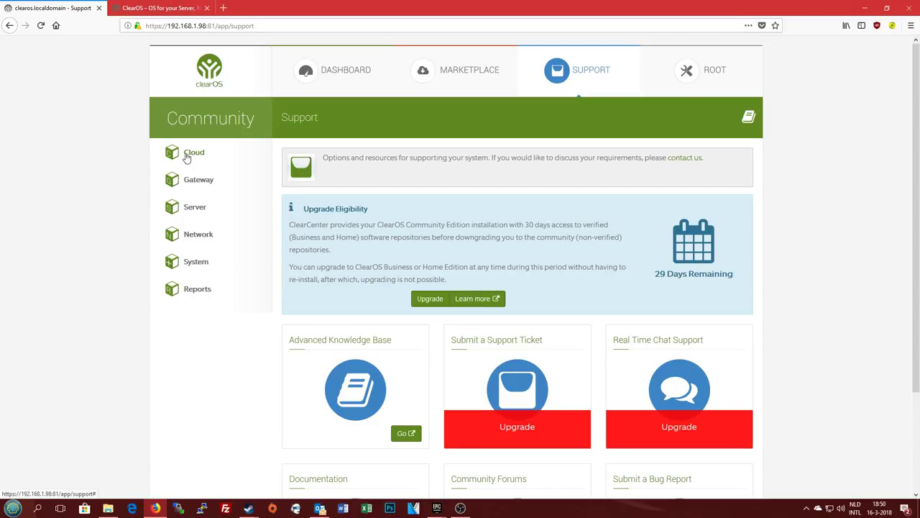
{"action": "left_click", "coordinate": [192, 151]}
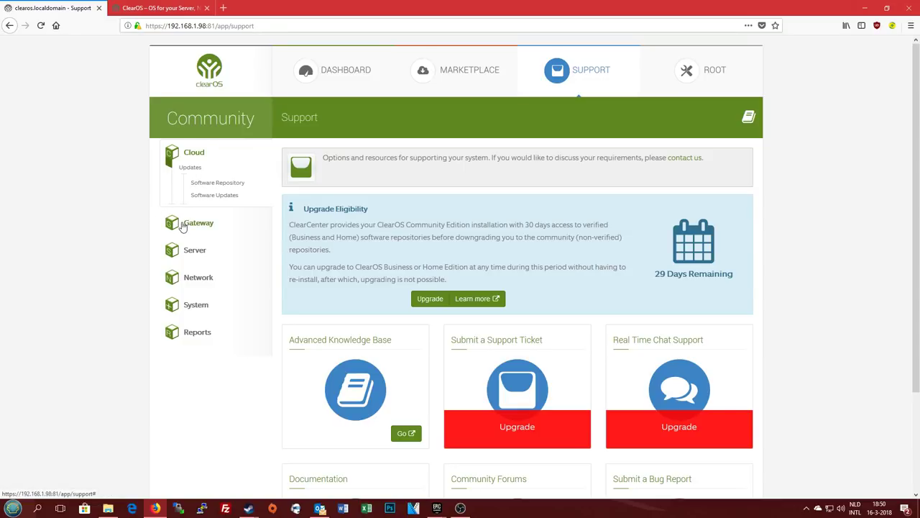
{"action": "left_click", "coordinate": [216, 184]}
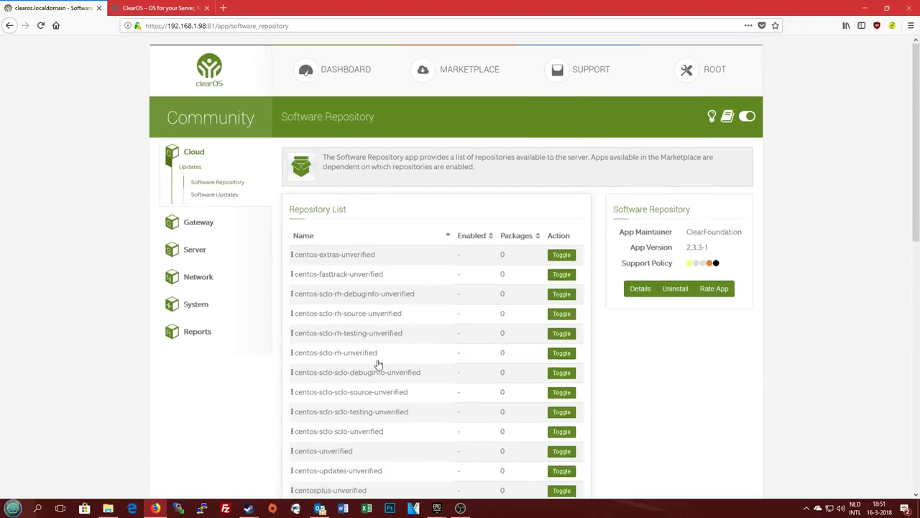
{"action": "scroll", "coordinate": [378, 366], "scroll_direction": "down", "scroll_amount": 3}
{"action": "scroll", "coordinate": [467, 164], "scroll_direction": "down", "scroll_amount": 3}
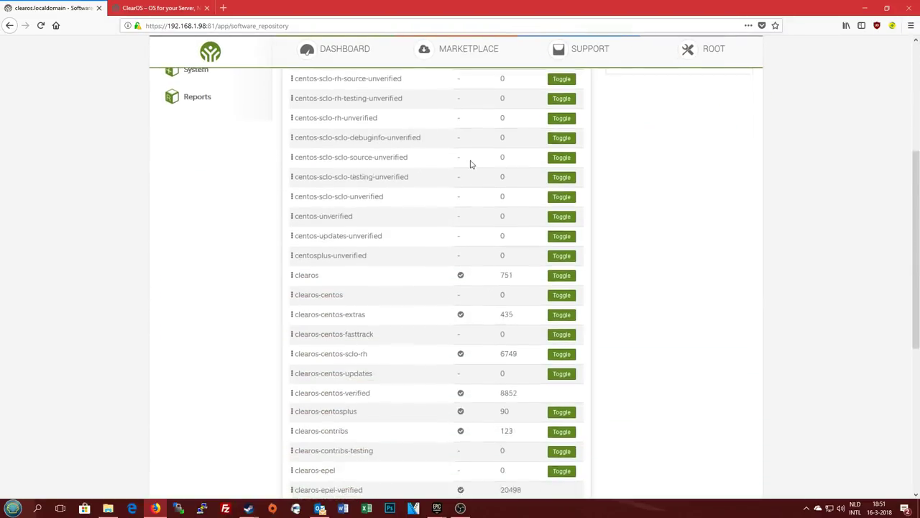
{"action": "scroll", "coordinate": [399, 284], "scroll_direction": "down", "scroll_amount": 3}
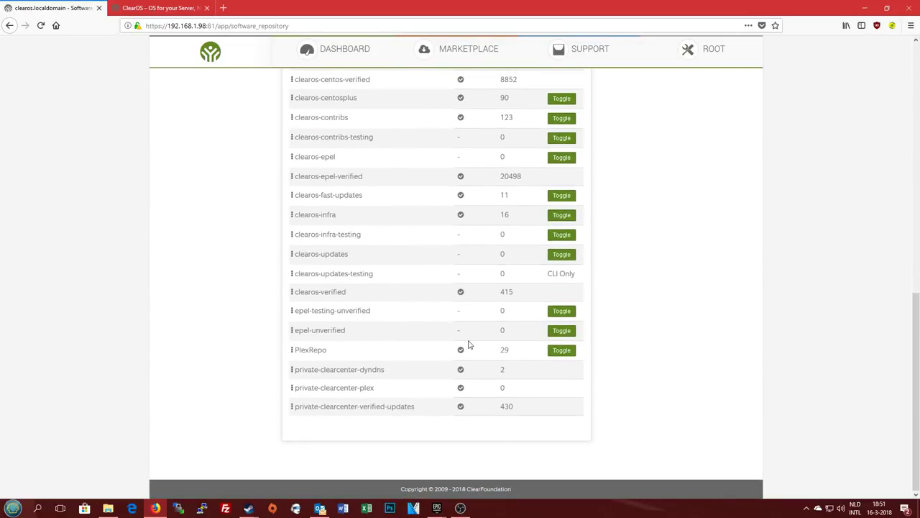
{"action": "scroll", "coordinate": [487, 347], "scroll_direction": "up", "scroll_amount": 4}
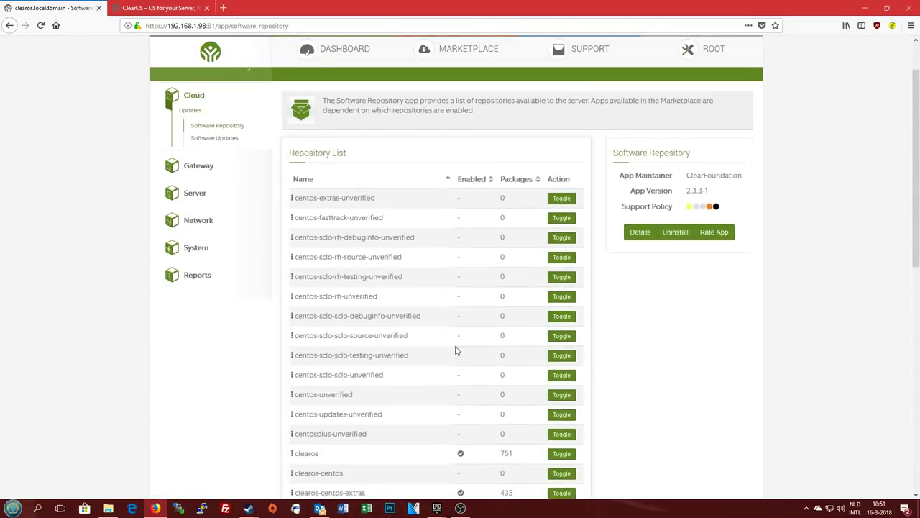
{"action": "scroll", "coordinate": [455, 350], "scroll_direction": "up", "scroll_amount": 2}
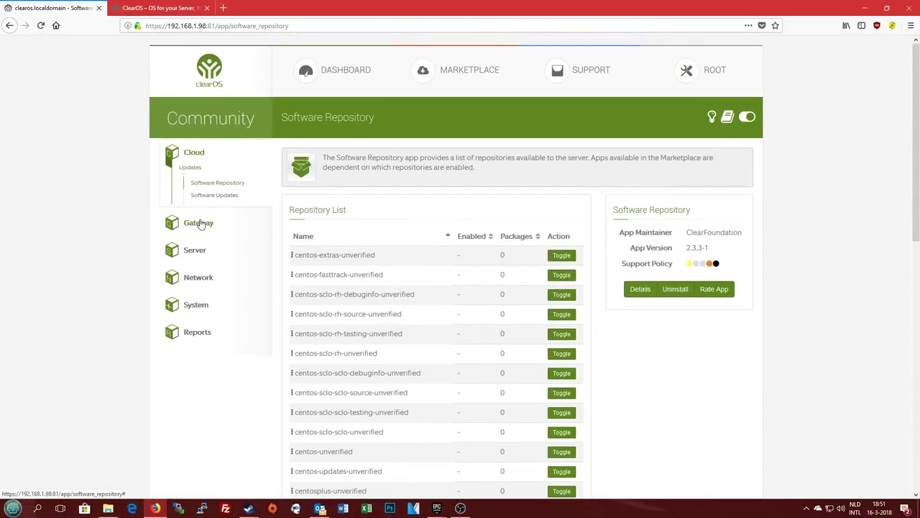
{"action": "left_click", "coordinate": [512, 262]}
Open Intrusion Detection System, glance at Intrusion Prevention, and review the 20 rule sets
{"action": "left_click", "coordinate": [244, 229]}
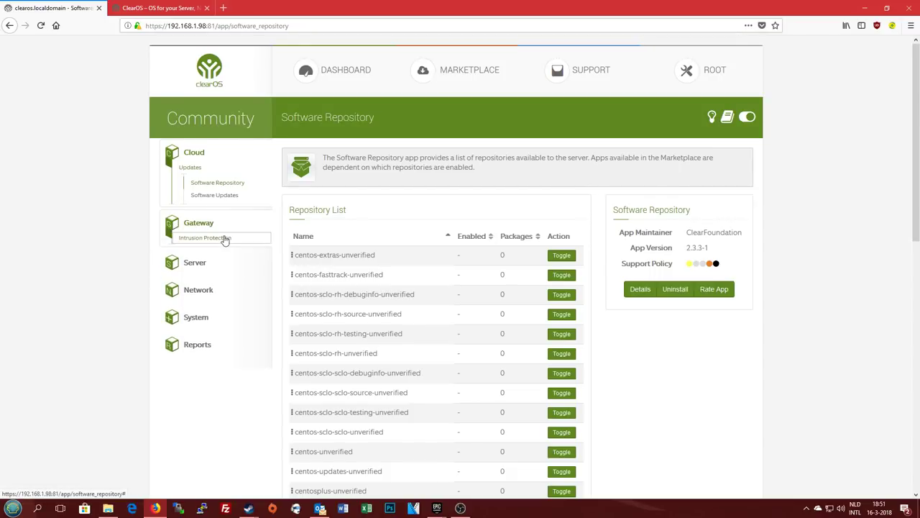
{"action": "left_click", "coordinate": [212, 254]}
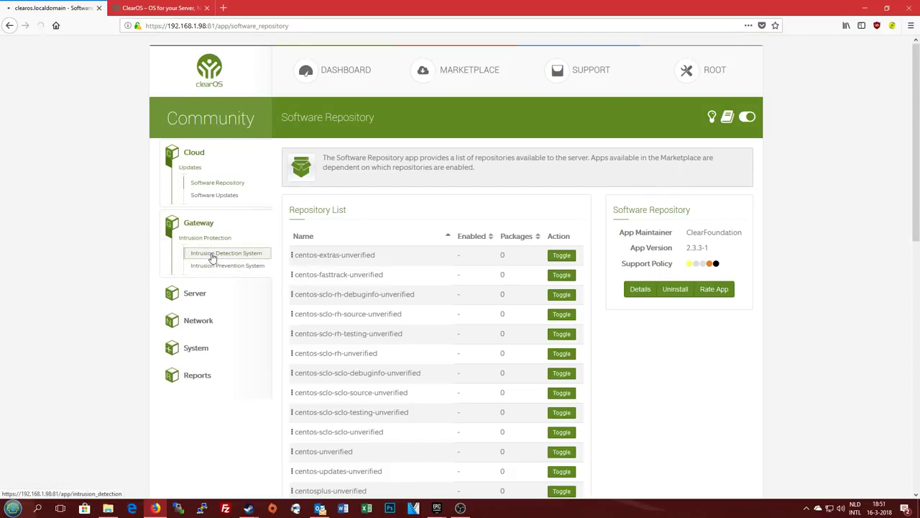
{"action": "left_click", "coordinate": [222, 223]}
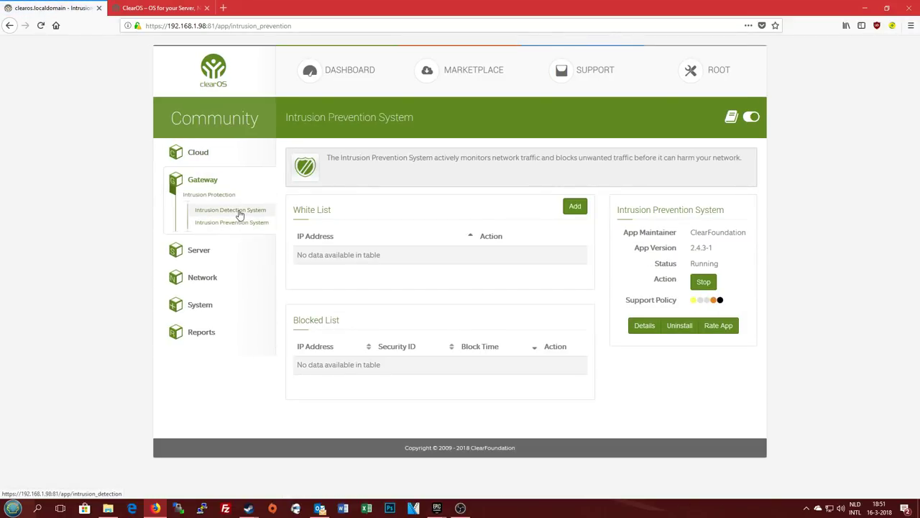
{"action": "left_click", "coordinate": [239, 215]}
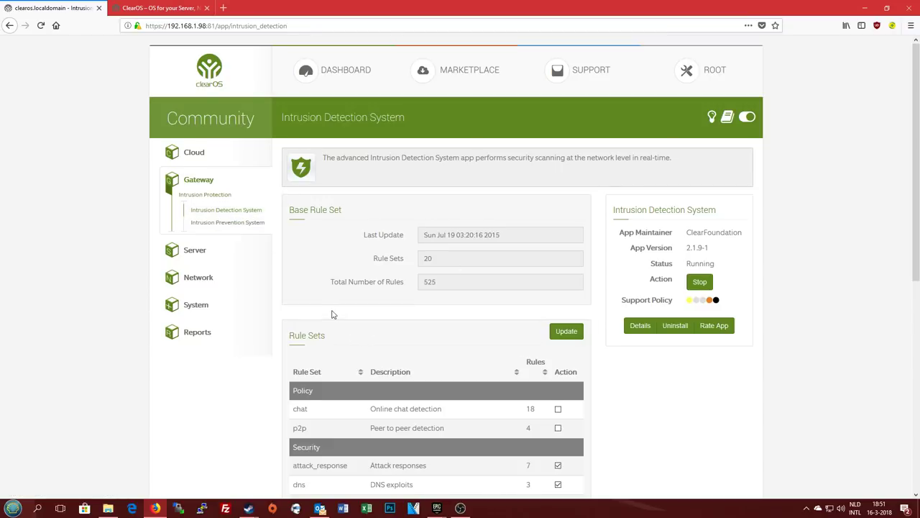
{"action": "scroll", "coordinate": [353, 298], "scroll_direction": "down", "scroll_amount": 3}
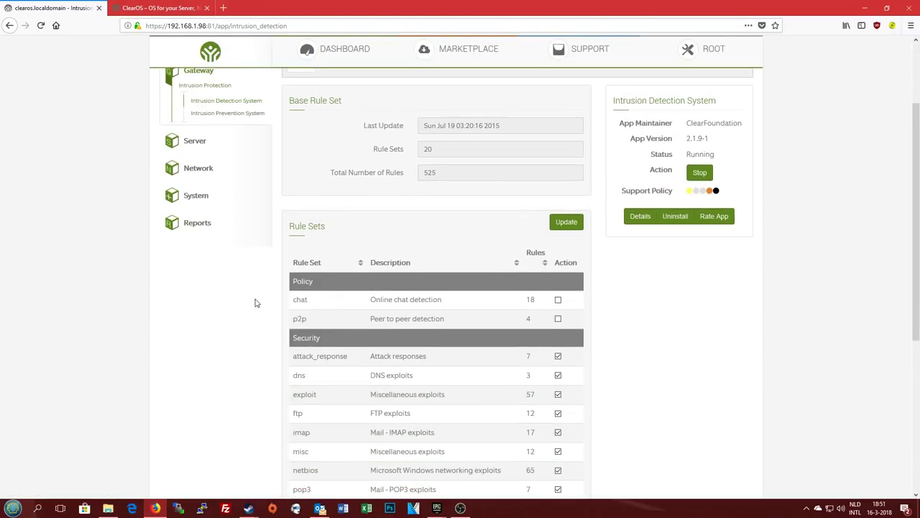
{"action": "scroll", "coordinate": [254, 303], "scroll_direction": "down", "scroll_amount": 5}
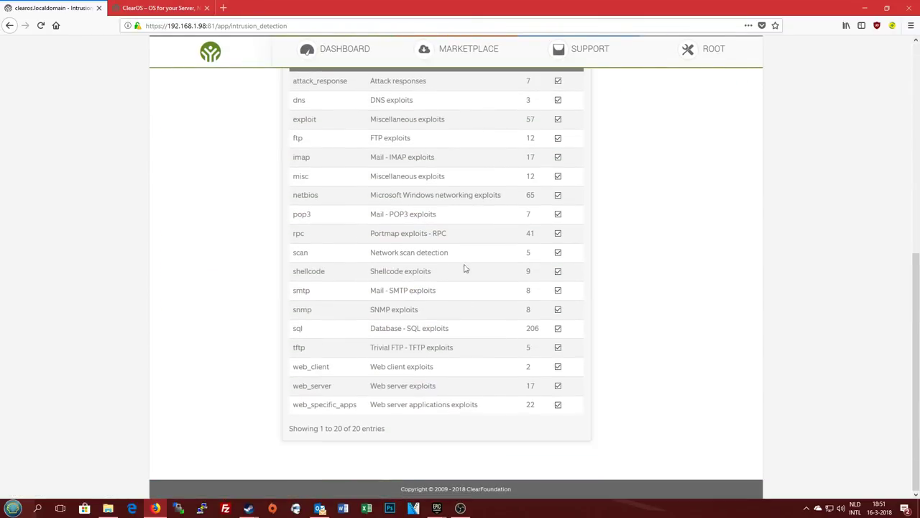
{"action": "scroll", "coordinate": [404, 350], "scroll_direction": "up", "scroll_amount": 8}
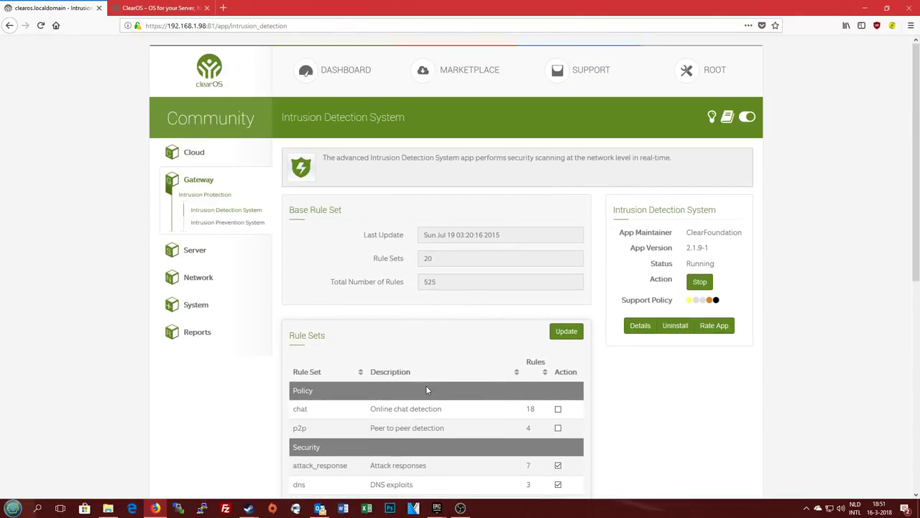
Switch to Intrusion Prevention and back to Intrusion Detection, then expand the Server section
{"action": "left_click", "coordinate": [209, 222]}
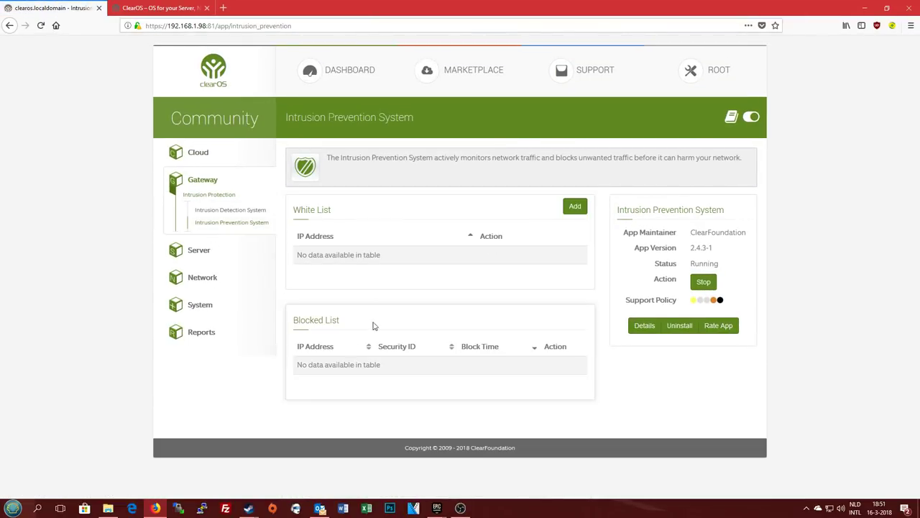
{"action": "left_click", "coordinate": [215, 211]}
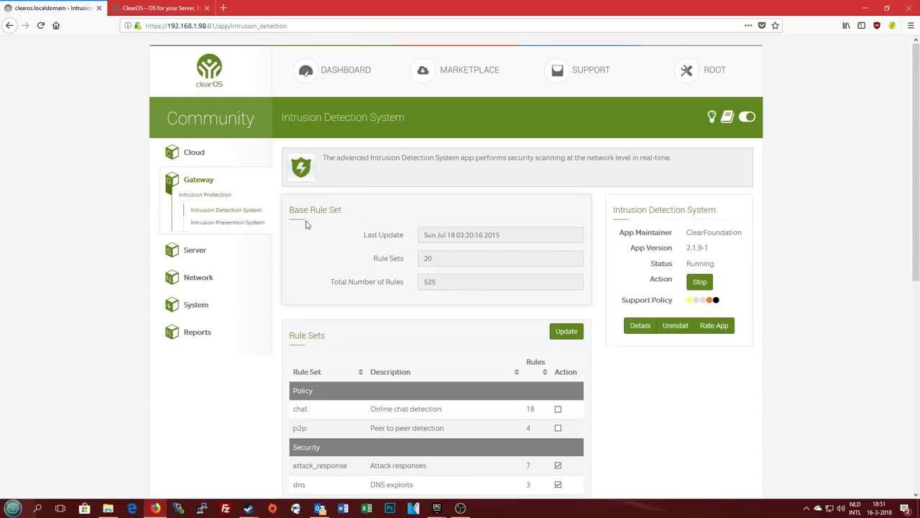
{"action": "left_click", "coordinate": [201, 248]}
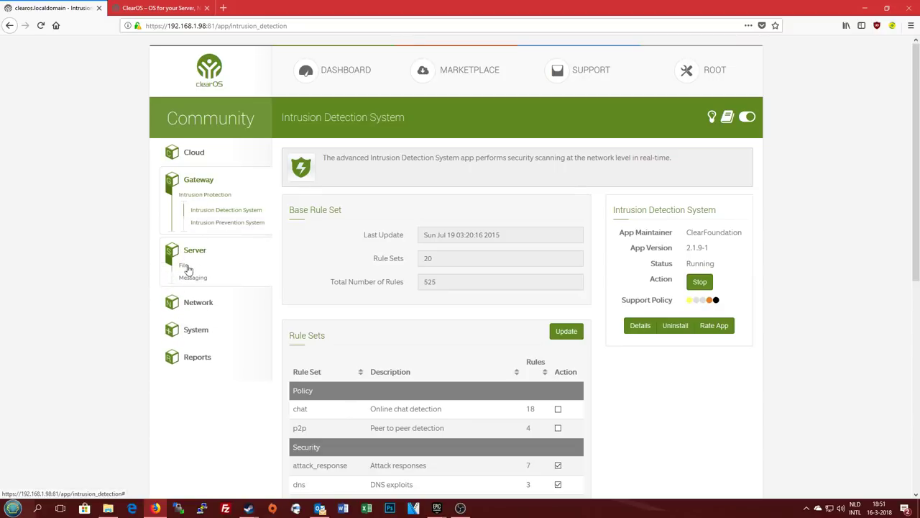
Expand File and Messaging under Server and open the Mail Retrieval page
{"action": "left_click", "coordinate": [184, 265]}
{"action": "left_click", "coordinate": [193, 353]}
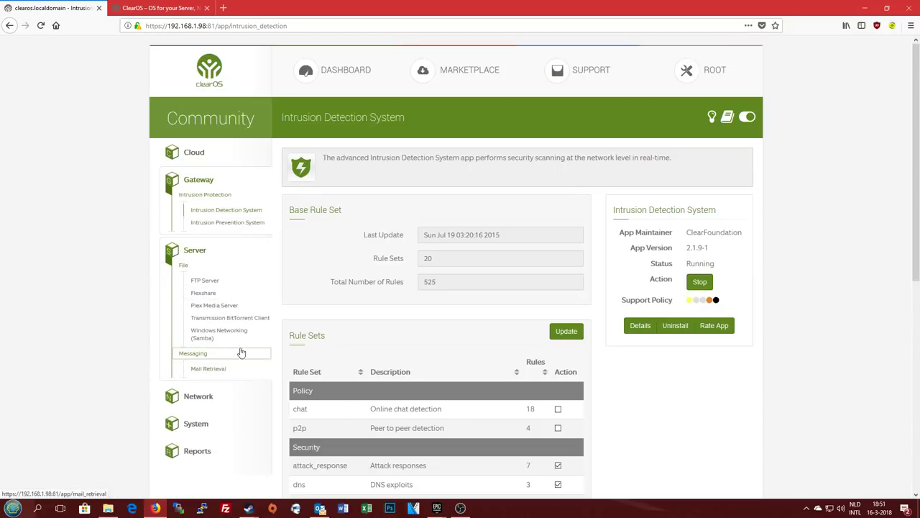
{"action": "left_click", "coordinate": [219, 372]}
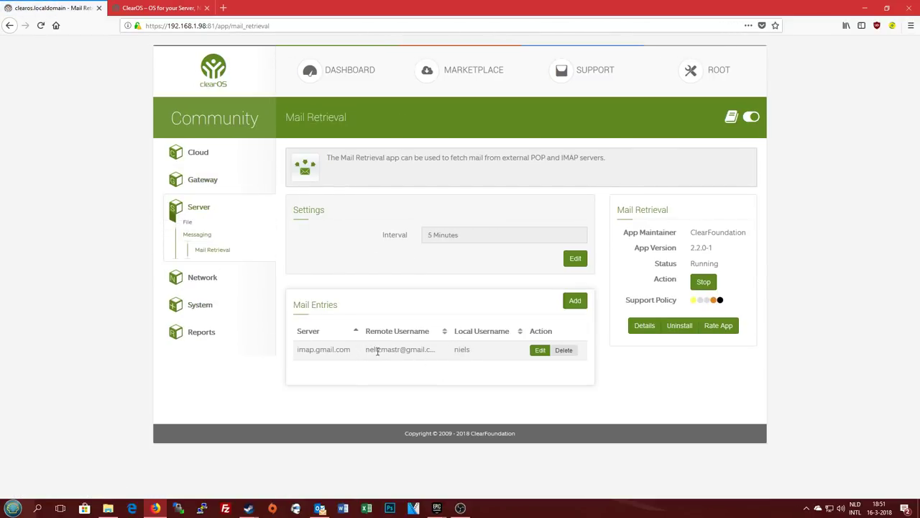
Select the remote username of the imap.gmail.com entry, then expand the File section
{"action": "triple_click", "coordinate": [378, 350]}
{"action": "left_click", "coordinate": [440, 367]}
{"action": "left_click_drag", "start_coordinate": [366, 350], "coordinate": [452, 350]}
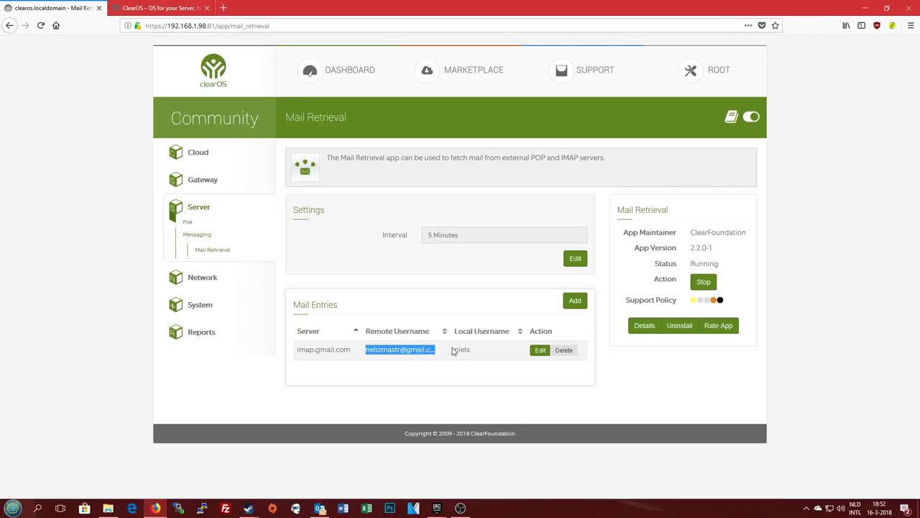
{"action": "left_click", "coordinate": [409, 392]}
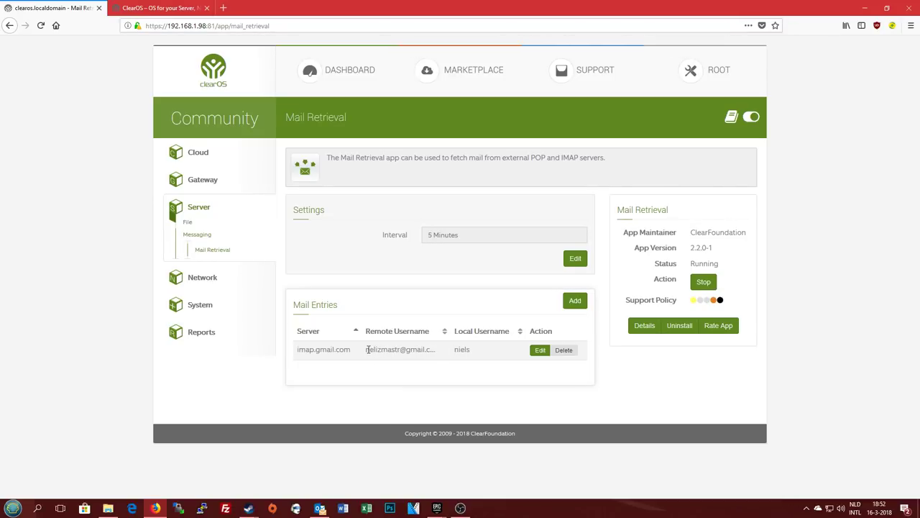
{"action": "left_click_drag", "start_coordinate": [368, 349], "coordinate": [441, 350]}
{"action": "left_click", "coordinate": [445, 359]}
{"action": "left_click", "coordinate": [190, 221]}
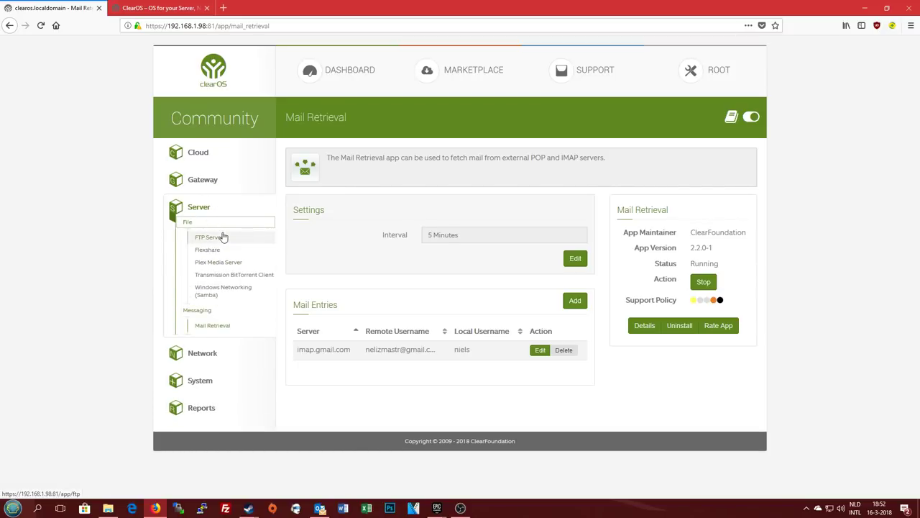
View FTP Server, then open Flexshare and inspect the data share for the allusers group
{"action": "left_click", "coordinate": [210, 237]}
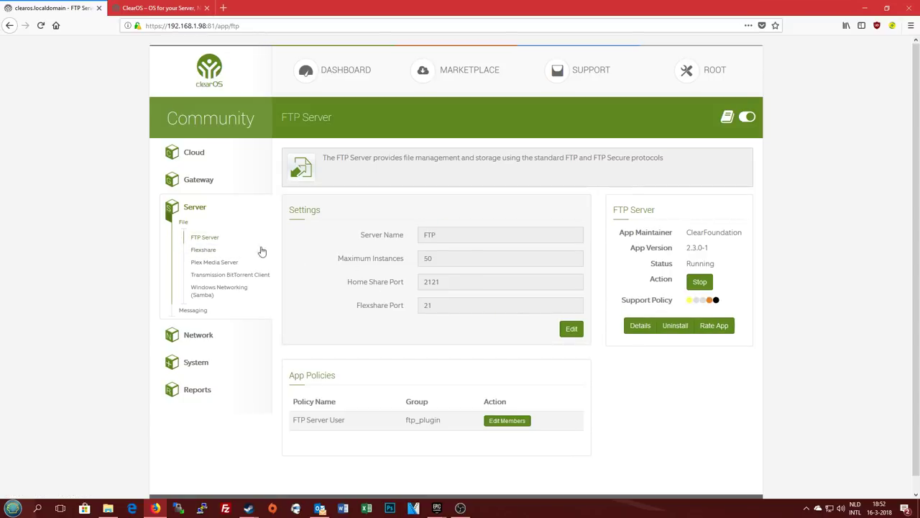
{"action": "left_click", "coordinate": [206, 250]}
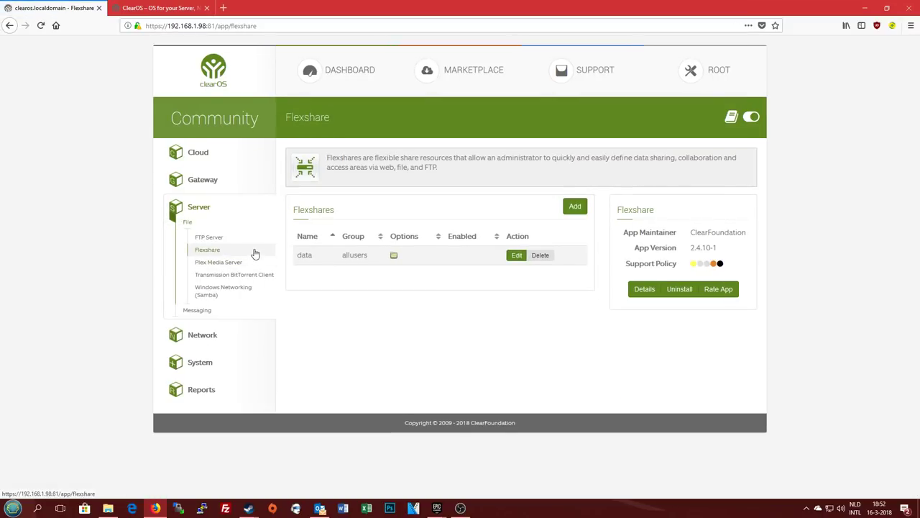
{"action": "left_click_drag", "start_coordinate": [299, 254], "coordinate": [364, 256]}
{"action": "left_click", "coordinate": [317, 260]}
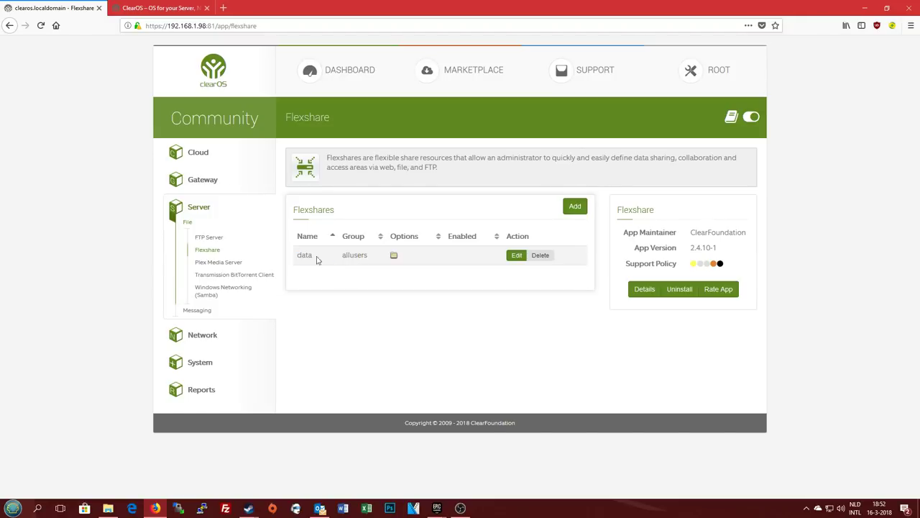
{"action": "double_click", "coordinate": [347, 264]}
{"action": "left_click", "coordinate": [514, 322]}
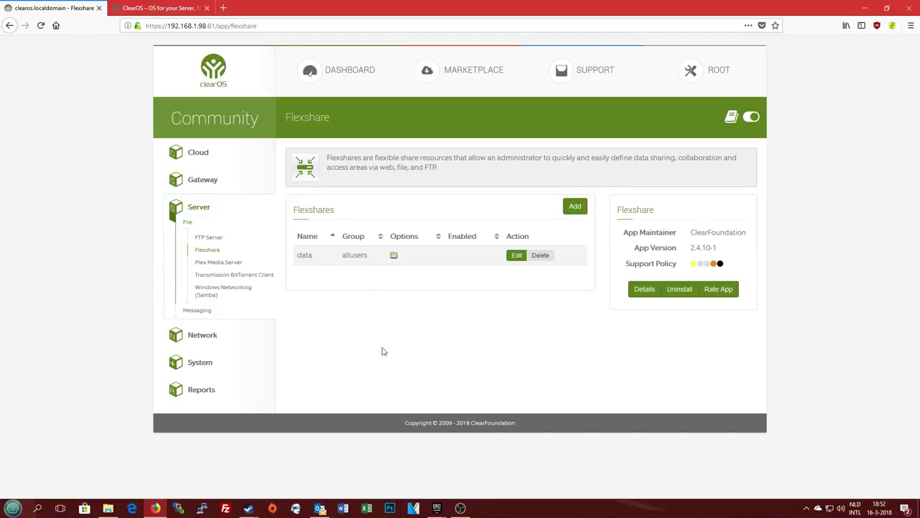
Restore File Explorer, open data (Z:) from 192.168.1.98 under Deze pc, then close Explorer
{"action": "left_click", "coordinate": [108, 508]}
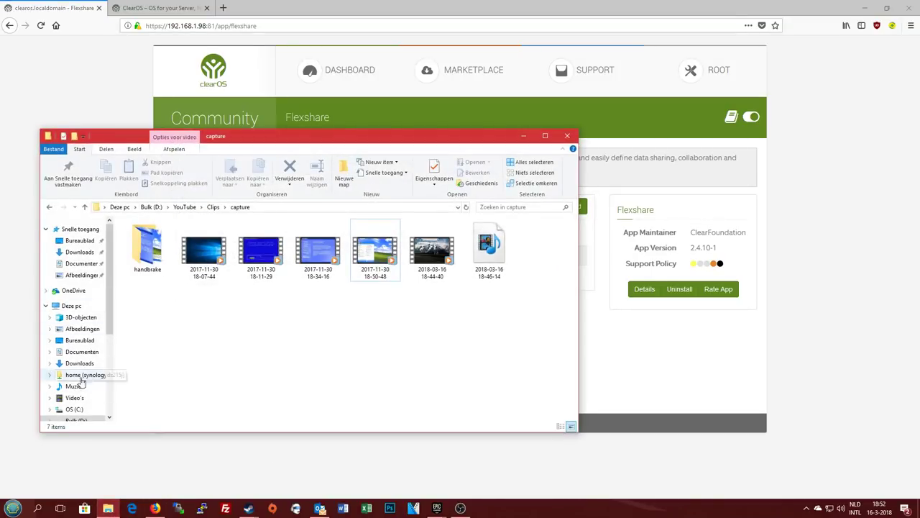
{"action": "left_click", "coordinate": [72, 306]}
{"action": "scroll", "coordinate": [234, 350], "scroll_direction": "down", "scroll_amount": 2}
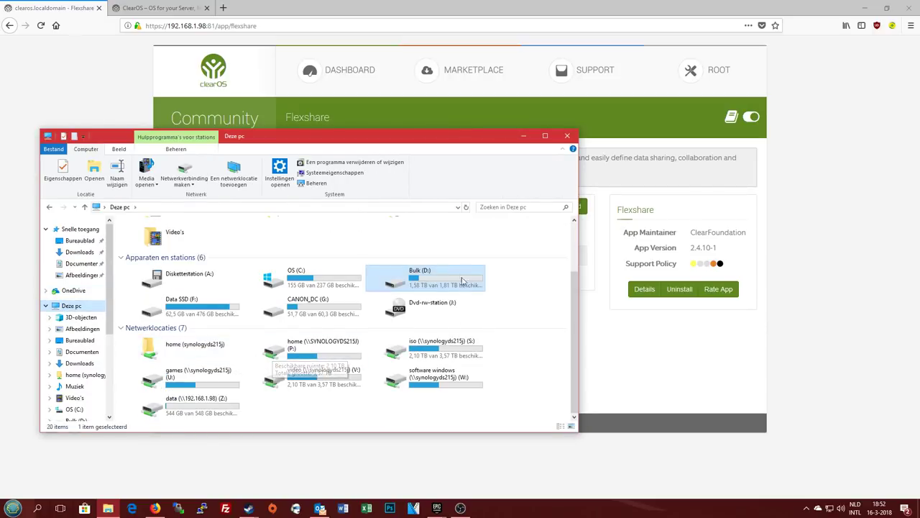
{"action": "left_click", "coordinate": [235, 409]}
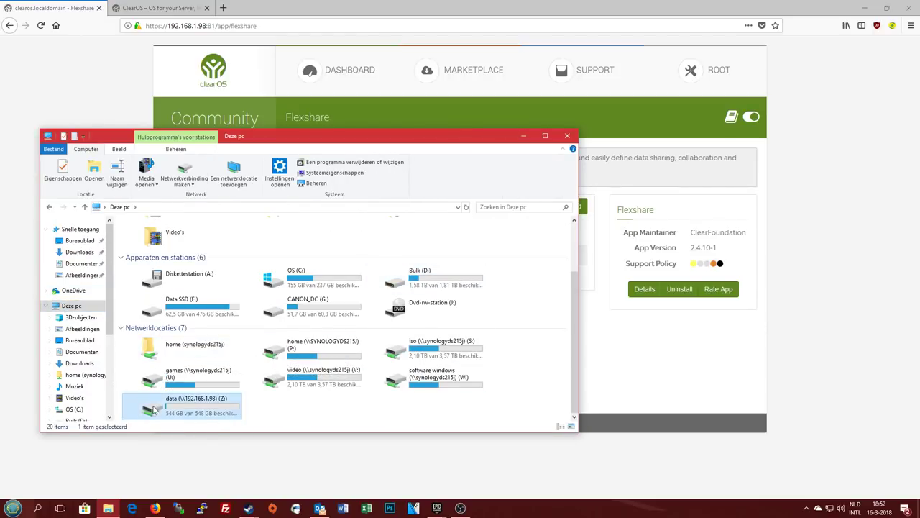
{"action": "double_click", "coordinate": [201, 412]}
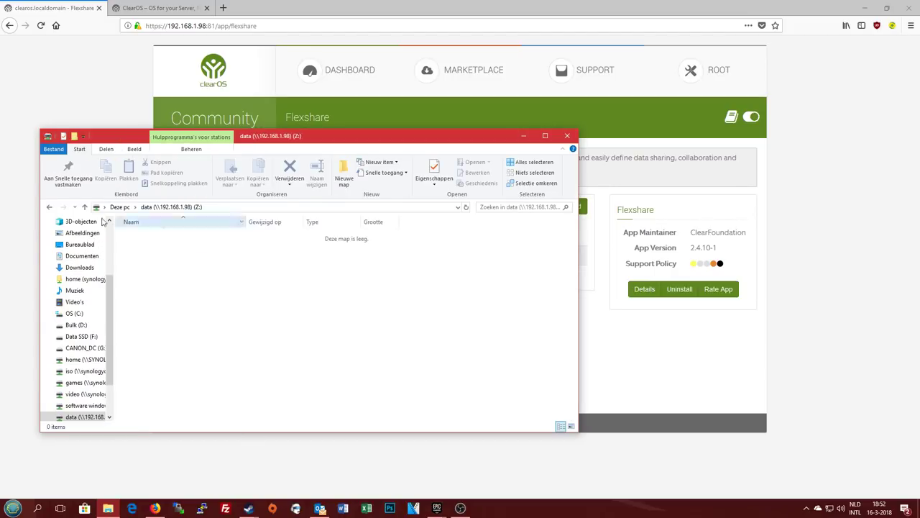
{"action": "left_click", "coordinate": [49, 207]}
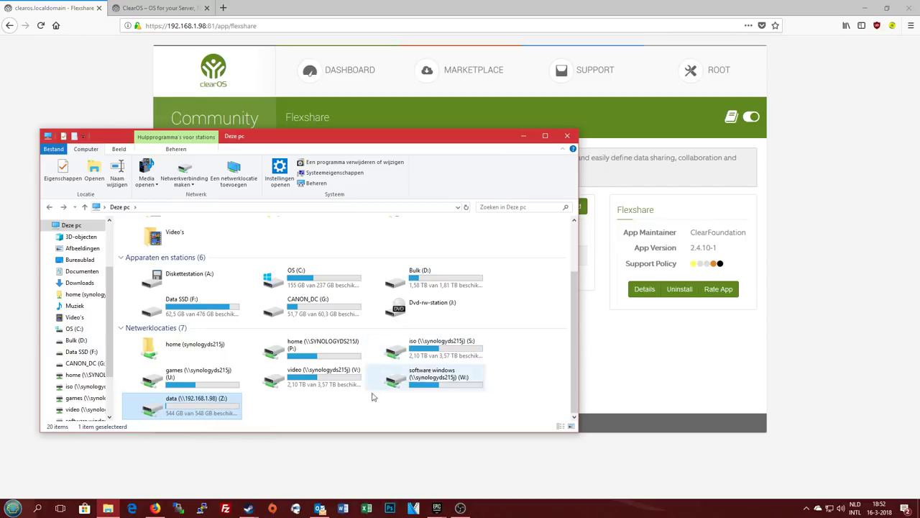
{"action": "left_click", "coordinate": [288, 423]}
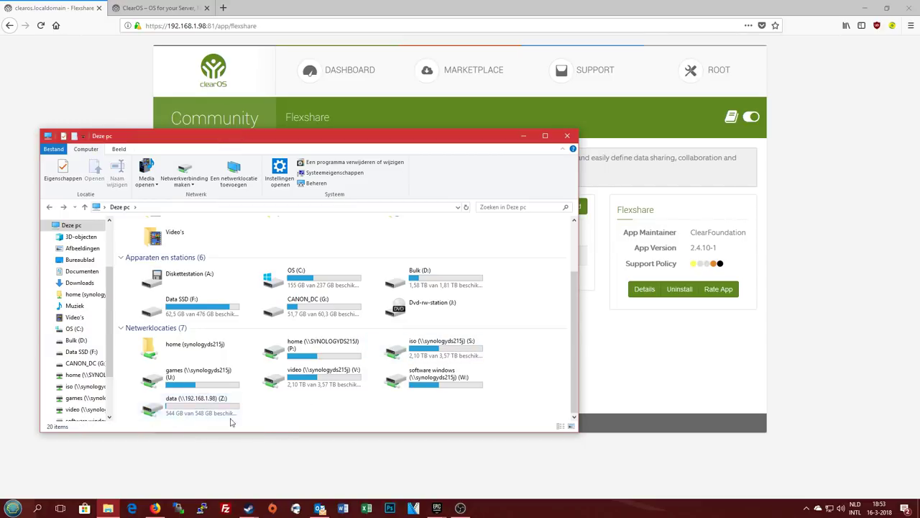
{"action": "left_click", "coordinate": [192, 412]}
{"action": "left_click", "coordinate": [422, 421]}
{"action": "left_click", "coordinate": [567, 135]}
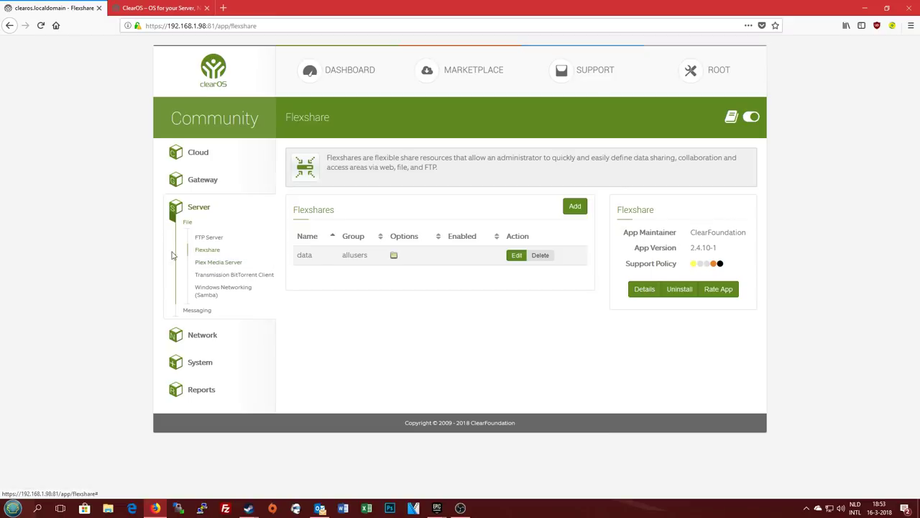
Open Plex Media Server and load its 192.168.1.98:32400/web link in a new tab
{"action": "left_click", "coordinate": [214, 266]}
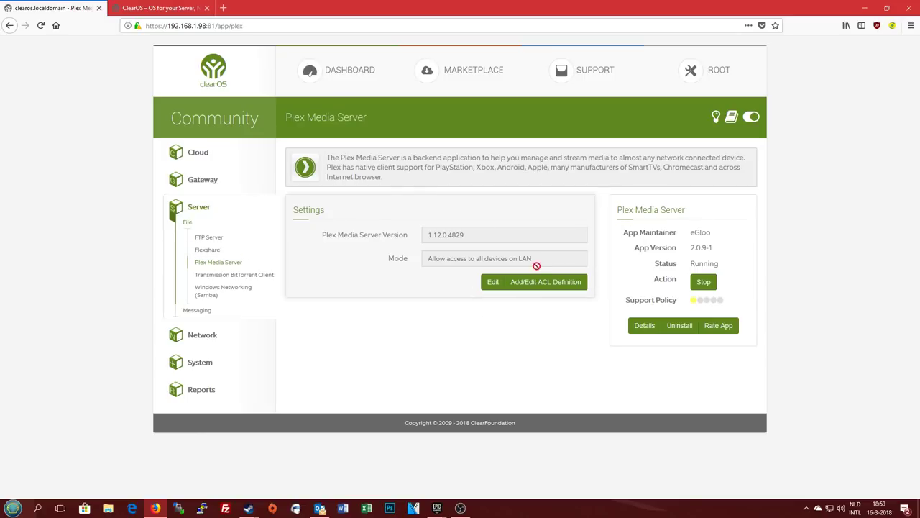
{"action": "left_click", "coordinate": [716, 116]}
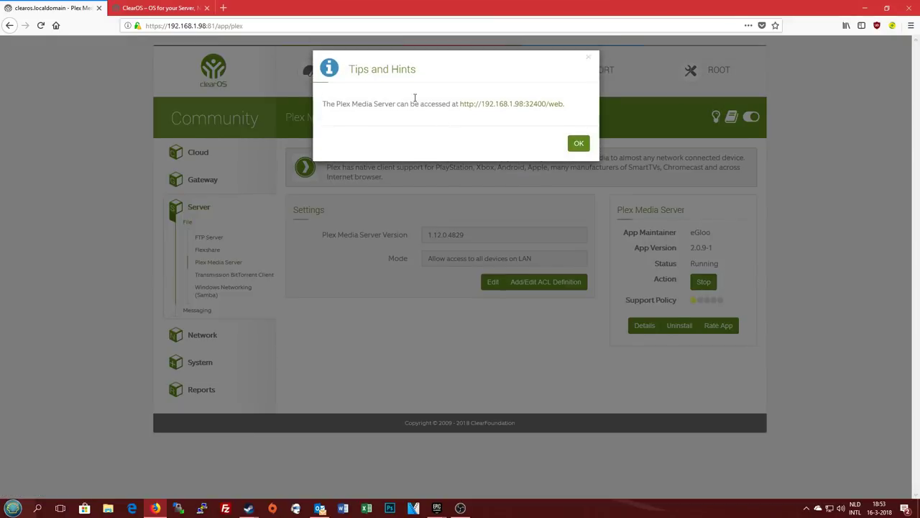
{"action": "right_click", "coordinate": [511, 103]}
{"action": "left_click", "coordinate": [547, 109]}
{"action": "left_click", "coordinate": [177, 7]}
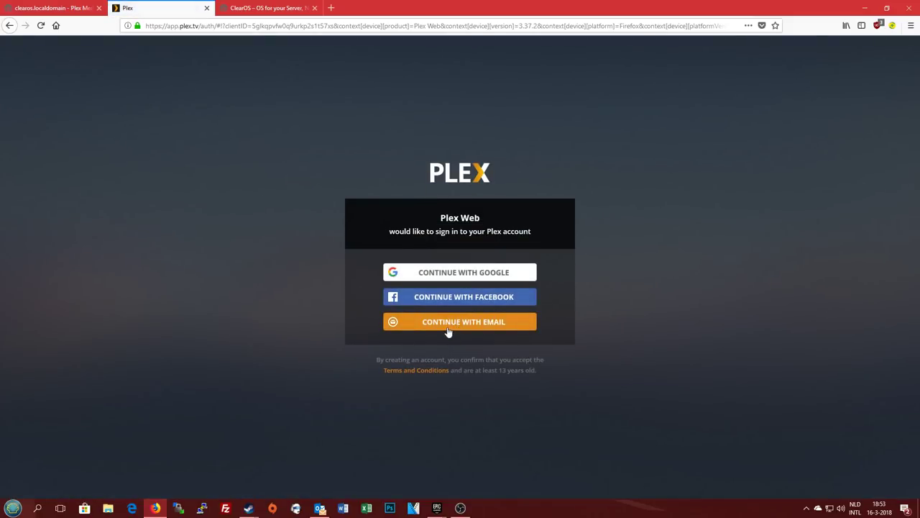
Start the Plex email sign-in, then close the Plex tab and return to ClearOS
{"action": "left_click", "coordinate": [448, 325]}
{"action": "left_click", "coordinate": [409, 297]}
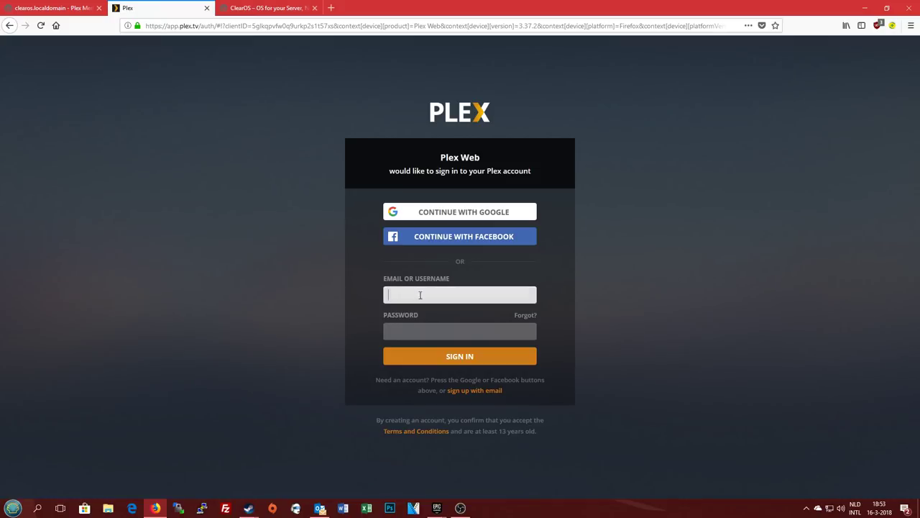
{"action": "key", "text": "ctrl+shift+Tab"}
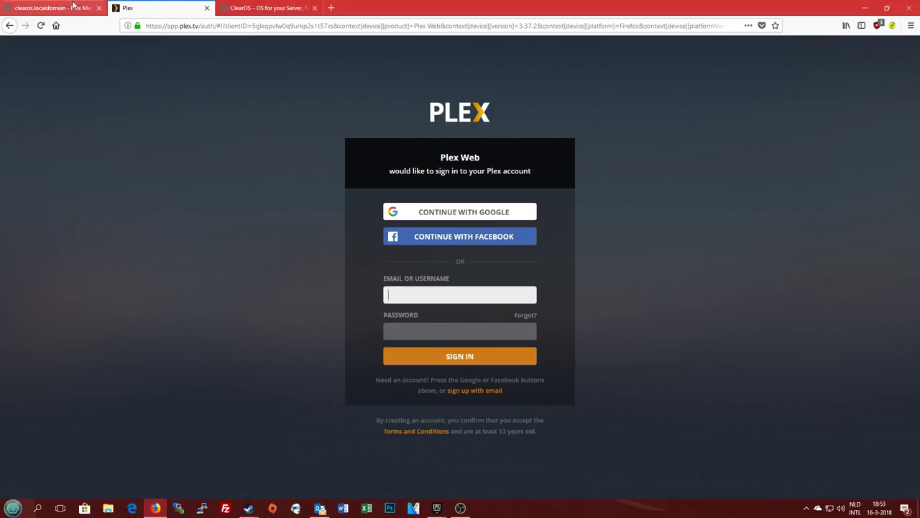
{"action": "key", "text": "ctrl+Tab"}
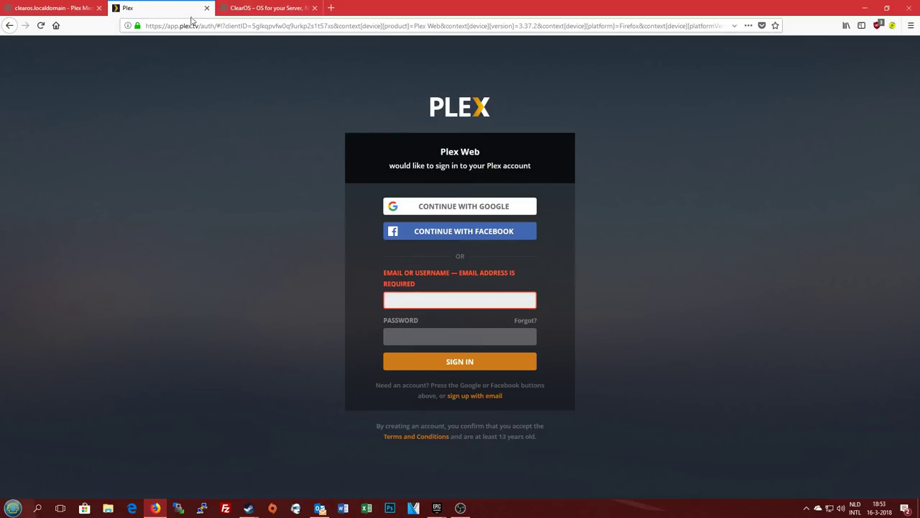
{"action": "left_click", "coordinate": [206, 8]}
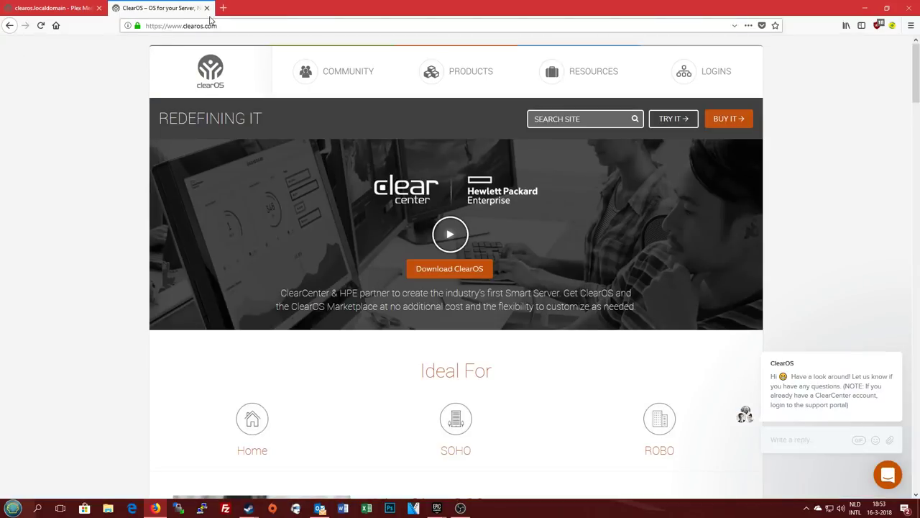
{"action": "left_click", "coordinate": [44, 13]}
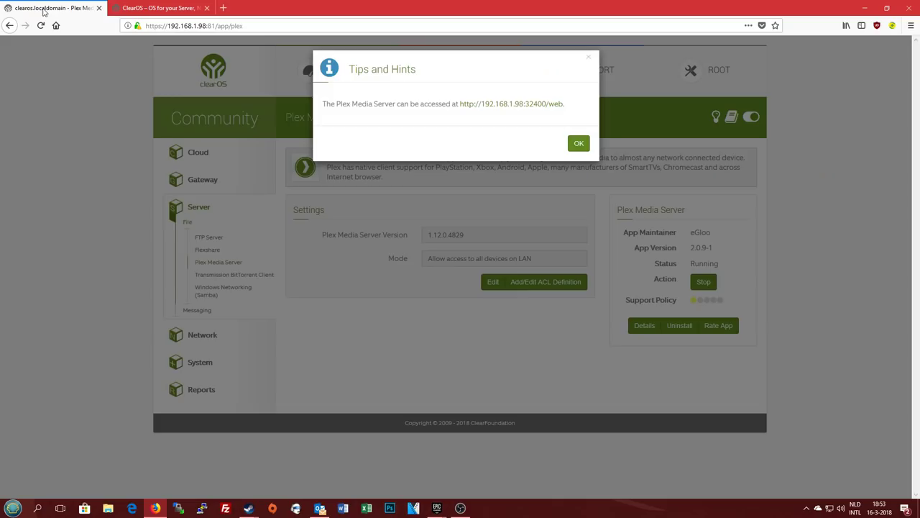
Open the Transmission BitTorrent Client page, read its tips, and launch the Transmission management tool
{"action": "left_click", "coordinate": [578, 146]}
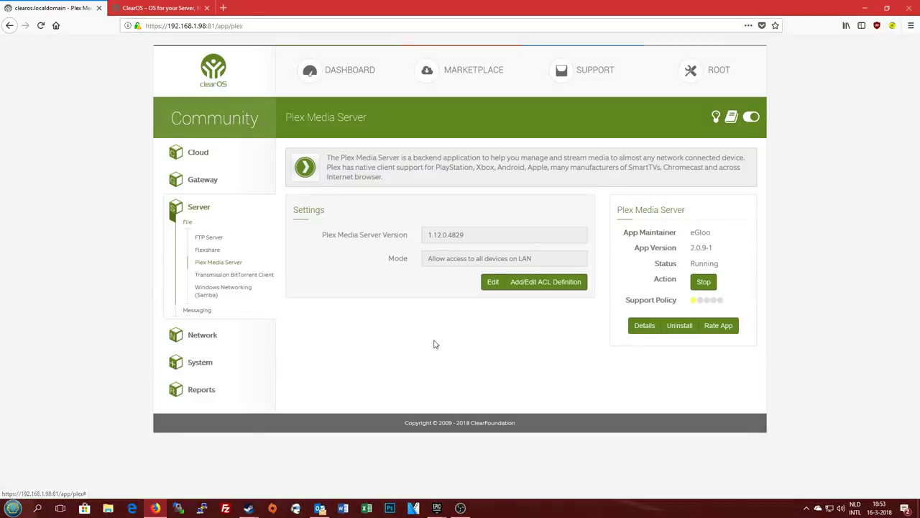
{"action": "left_click", "coordinate": [213, 276]}
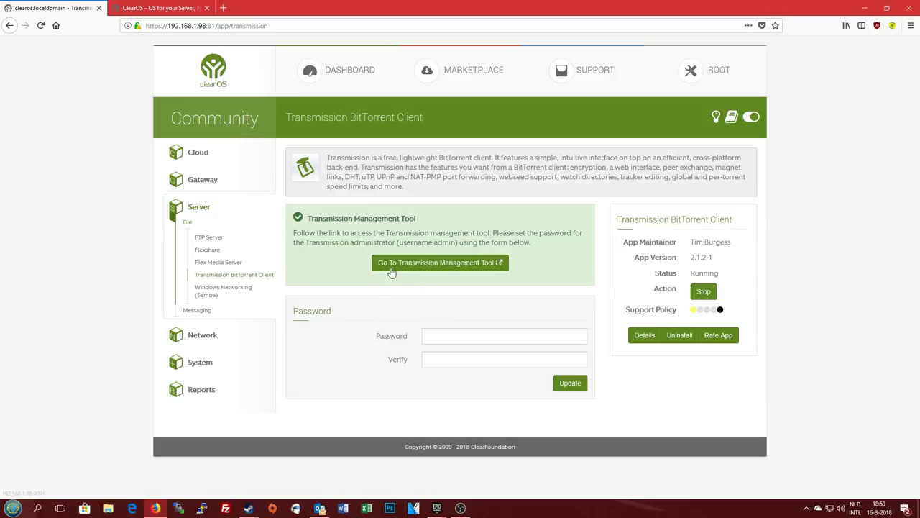
{"action": "left_click", "coordinate": [716, 118]}
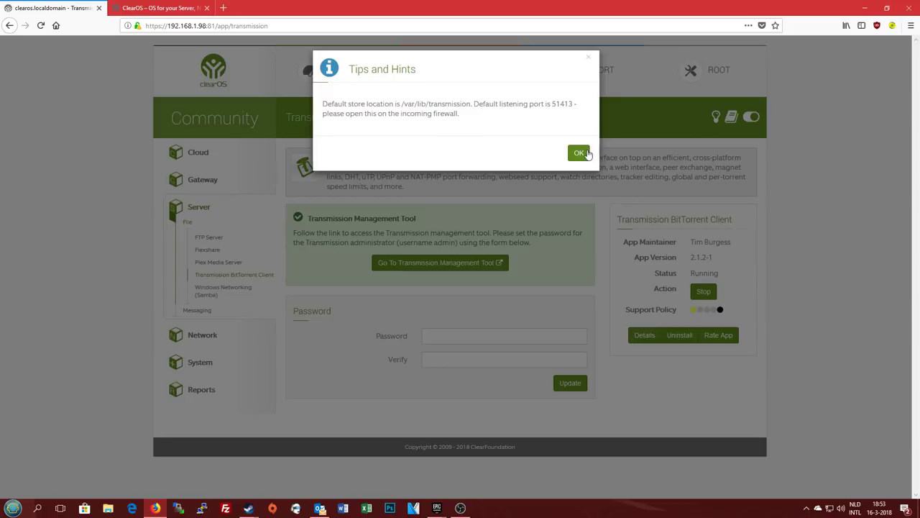
{"action": "left_click", "coordinate": [580, 152]}
{"action": "left_click", "coordinate": [438, 263]}
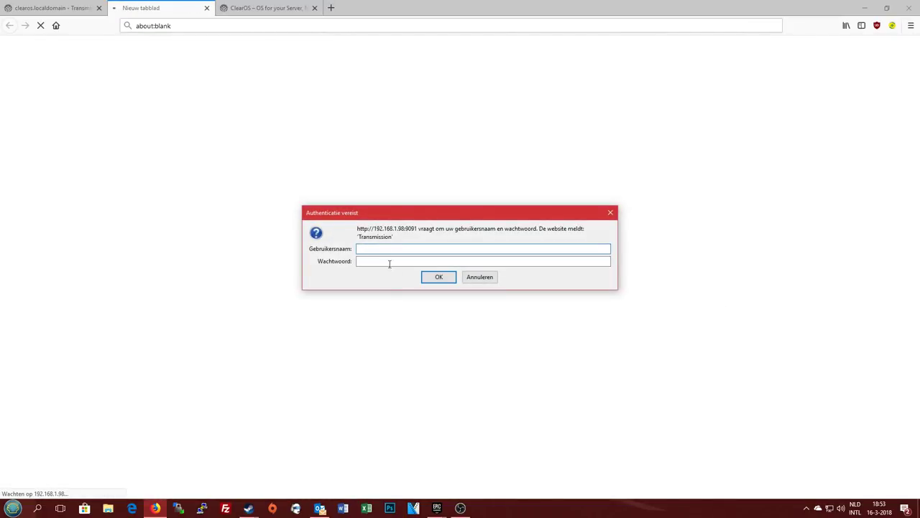
Log in to the Transmission web interface with the admin credentials, without saving the login
{"action": "type", "text": "admin"}
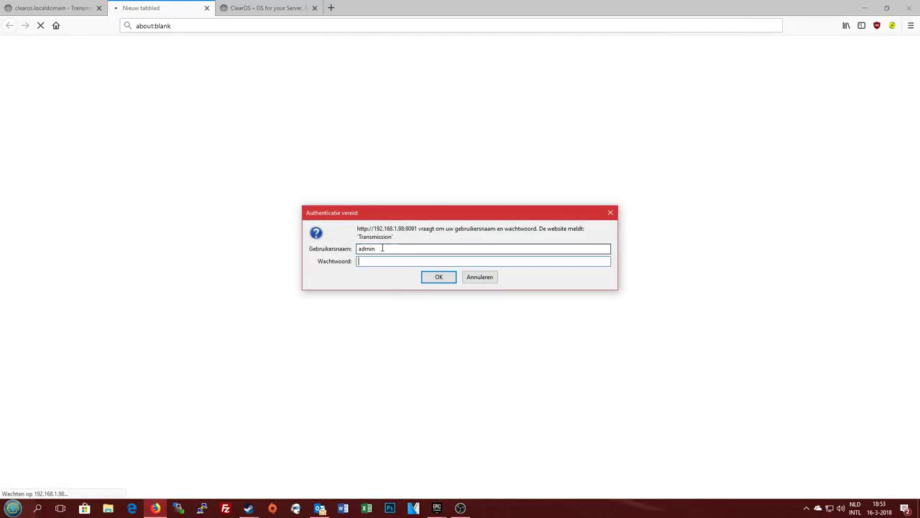
{"action": "key", "text": "Tab"}
{"action": "type", "text": "a"}
{"action": "key", "text": "Return"}
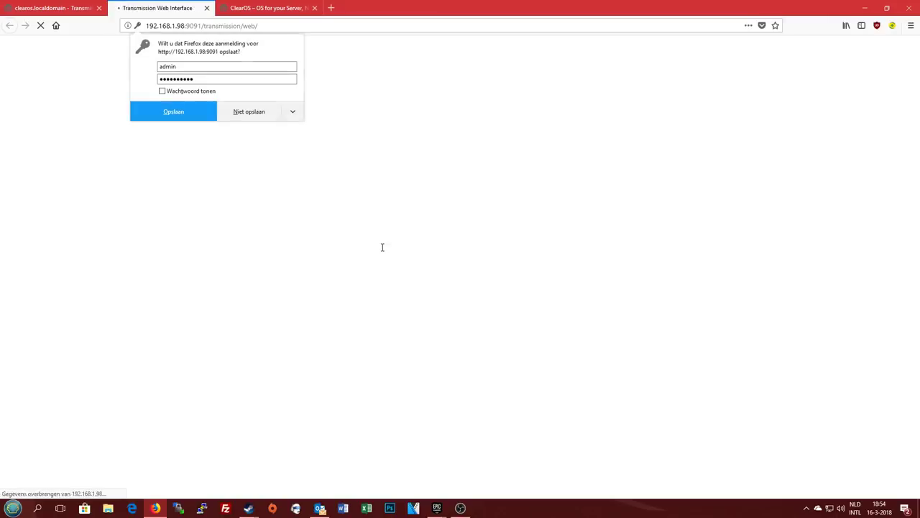
{"action": "left_click", "coordinate": [274, 112]}
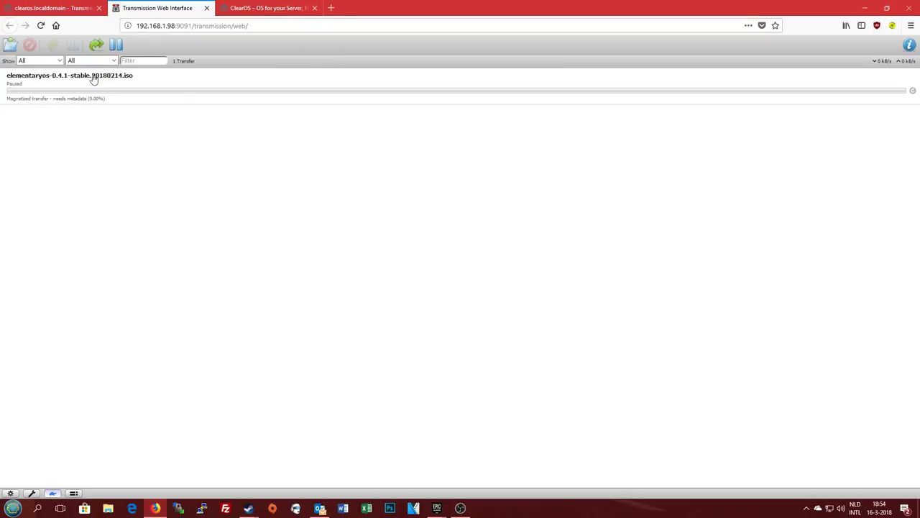
Resume the paused elementaryos-0.4.1-stable.20180214.iso torrent download
{"action": "left_click", "coordinate": [12, 47]}
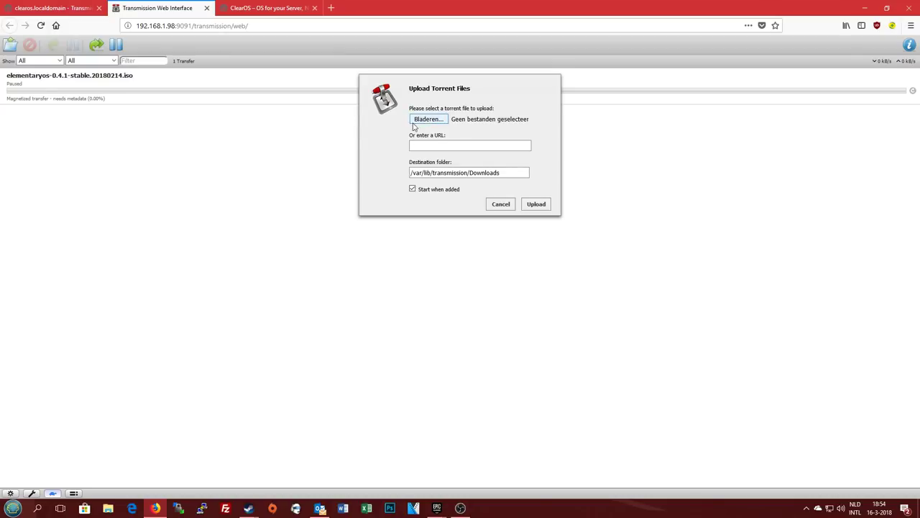
{"action": "left_click", "coordinate": [508, 203]}
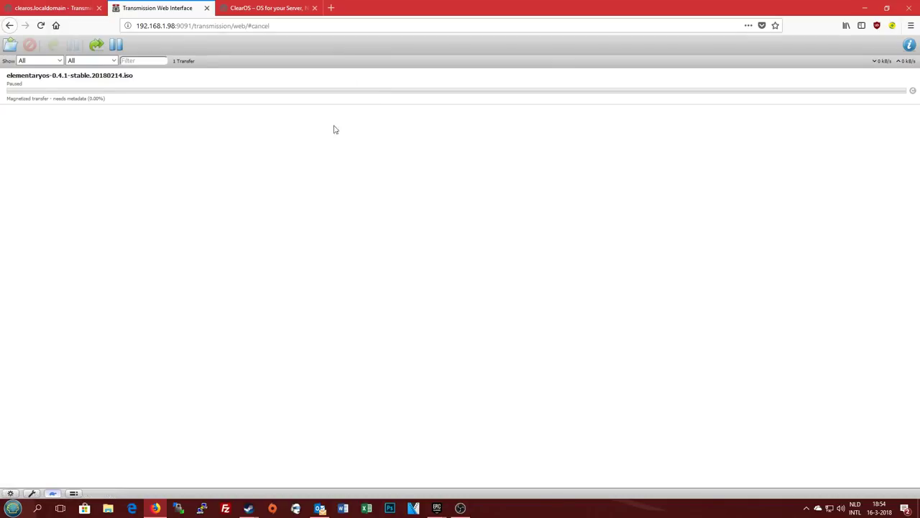
{"action": "left_click", "coordinate": [134, 91]}
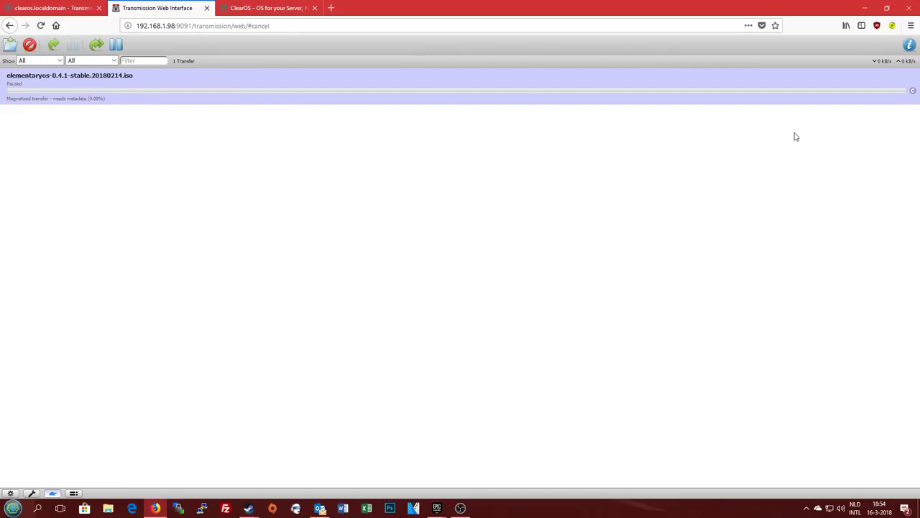
{"action": "left_click", "coordinate": [913, 94]}
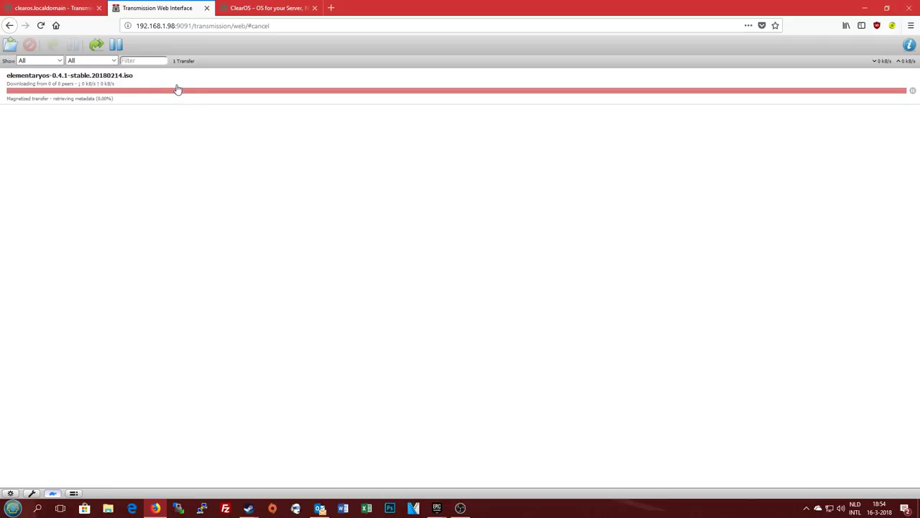
{"action": "left_click", "coordinate": [150, 88]}
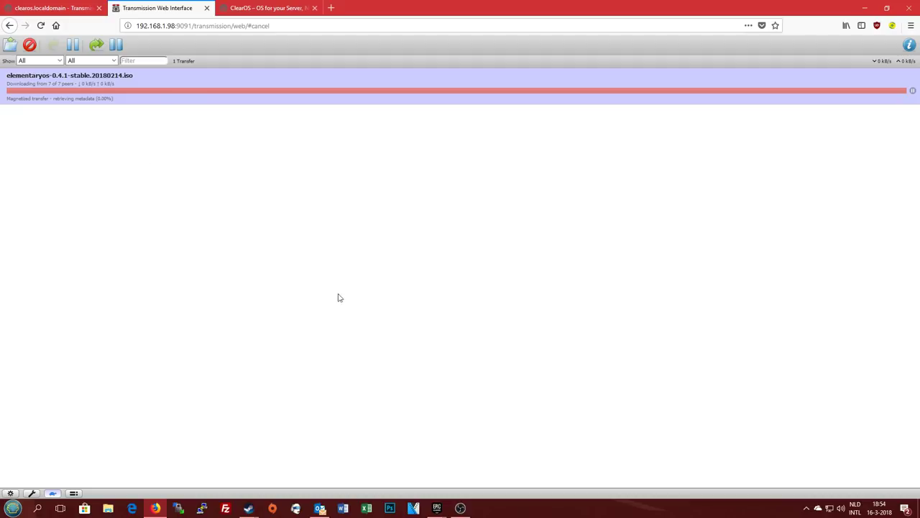
Inspect the Upload Torrent Files destination folder path, cancel, and return to the ClearOS admin tab
{"action": "left_click", "coordinate": [10, 47]}
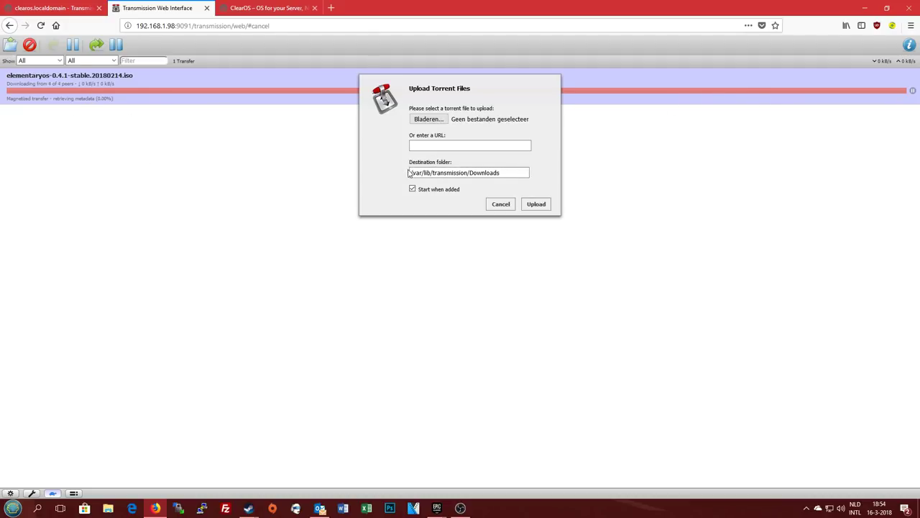
{"action": "left_click_drag", "start_coordinate": [409, 173], "coordinate": [547, 176]}
{"action": "left_click", "coordinate": [527, 172]}
{"action": "left_click_drag", "start_coordinate": [411, 174], "coordinate": [432, 175]}
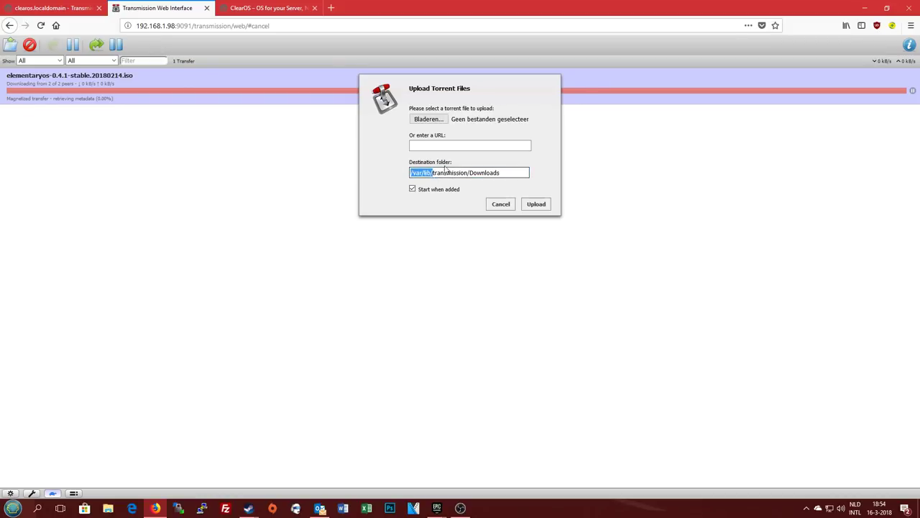
{"action": "left_click_drag", "start_coordinate": [436, 171], "coordinate": [468, 173]}
{"action": "left_click", "coordinate": [503, 174]}
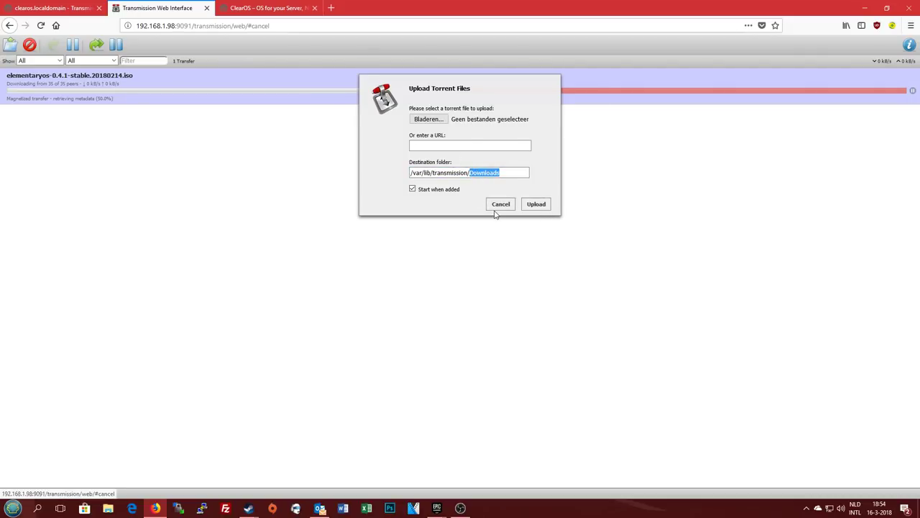
{"action": "left_click", "coordinate": [464, 173]}
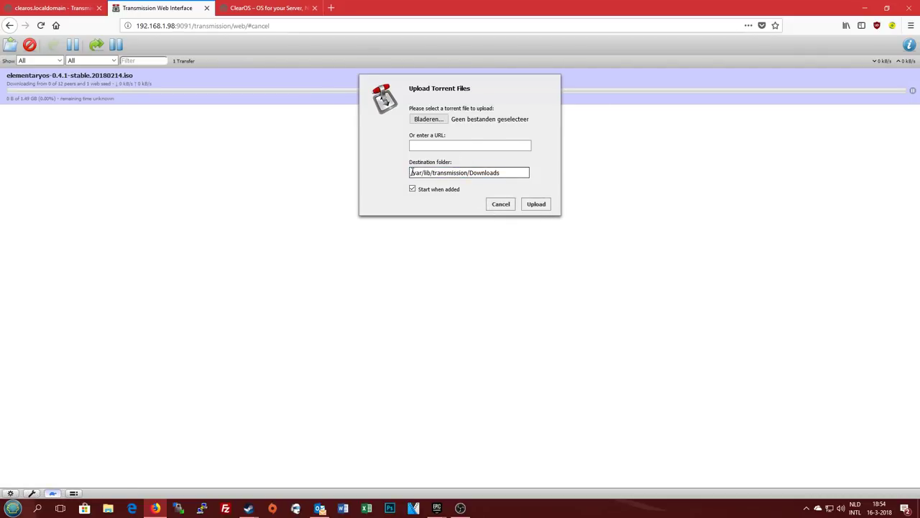
{"action": "left_click_drag", "start_coordinate": [412, 173], "coordinate": [439, 177]}
{"action": "left_click", "coordinate": [406, 174]}
{"action": "left_click", "coordinate": [444, 169]}
{"action": "key", "text": "ctrl+a"}
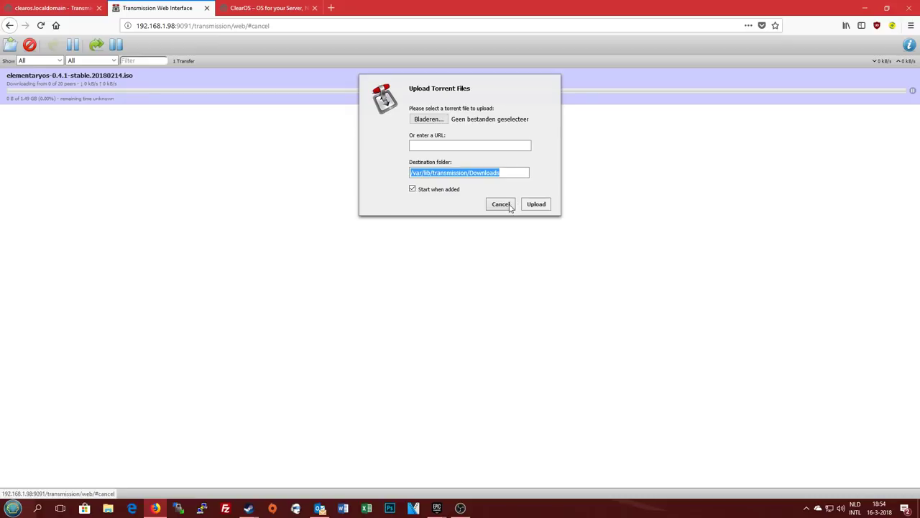
{"action": "left_click", "coordinate": [501, 204]}
{"action": "left_click", "coordinate": [266, 8]}
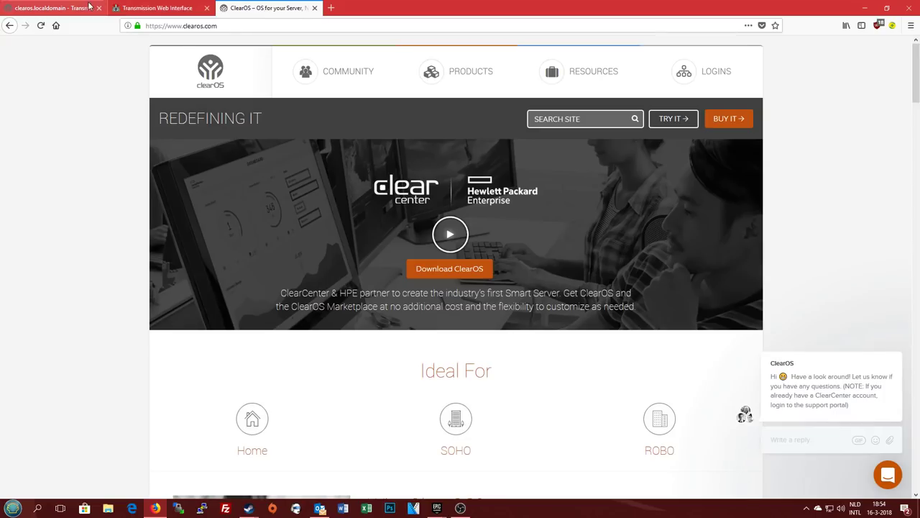
{"action": "left_click", "coordinate": [50, 8]}
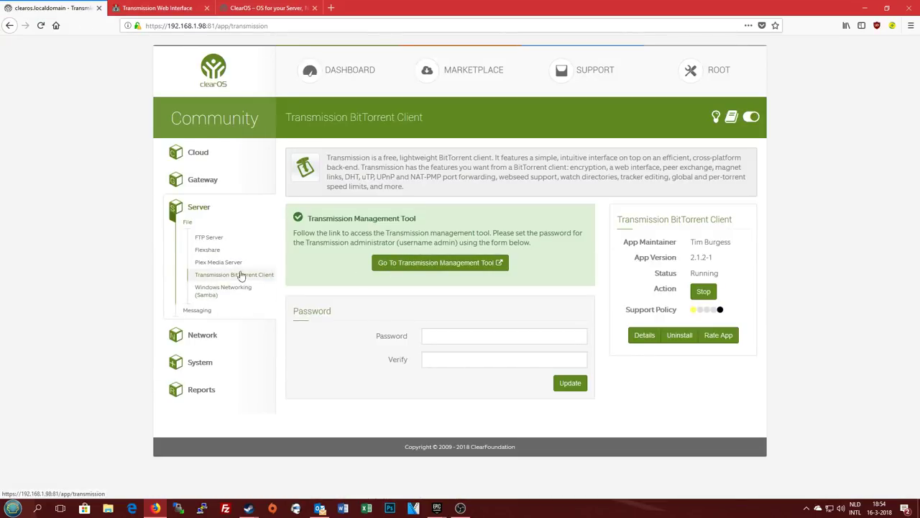
Review the Windows Networking (Samba) page, running as Primary Domain Controller for WORKGROUP
{"action": "left_click", "coordinate": [214, 292]}
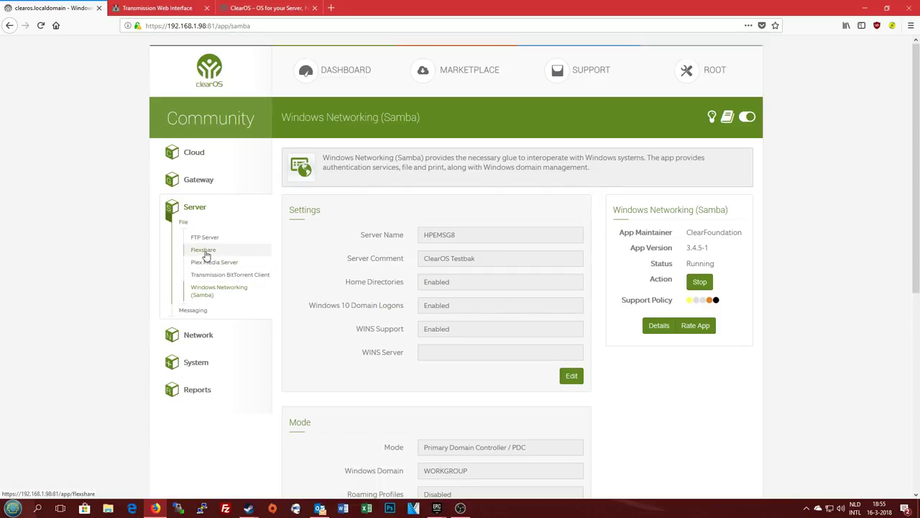
{"action": "scroll", "coordinate": [383, 366], "scroll_direction": "down", "scroll_amount": 3}
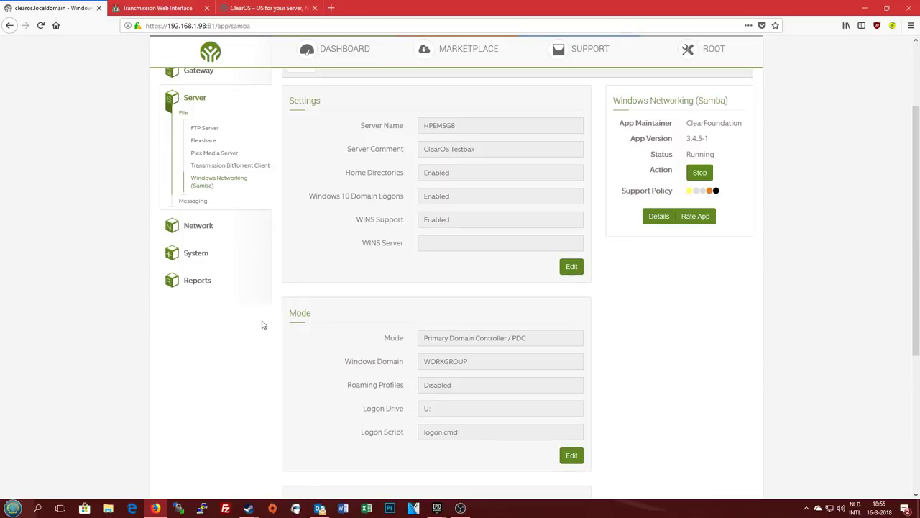
{"action": "scroll", "coordinate": [293, 354], "scroll_direction": "down", "scroll_amount": 3}
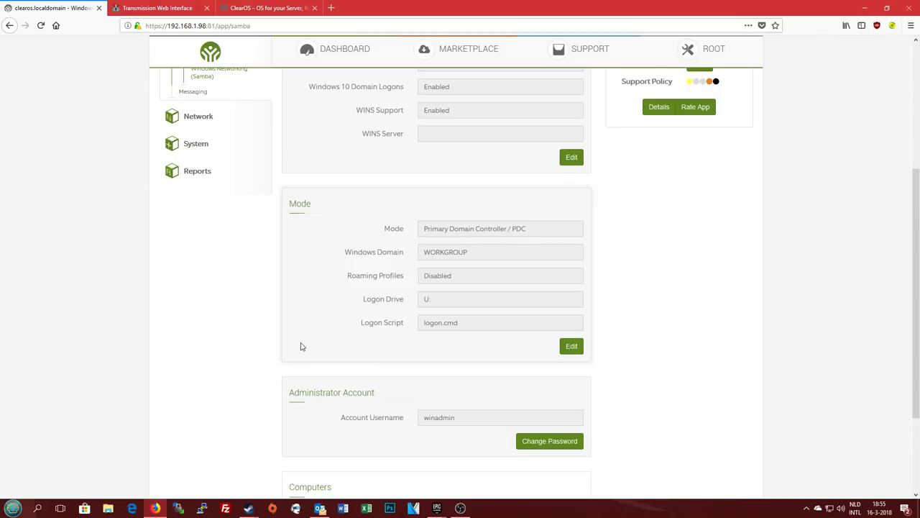
{"action": "scroll", "coordinate": [280, 353], "scroll_direction": "down", "scroll_amount": 4}
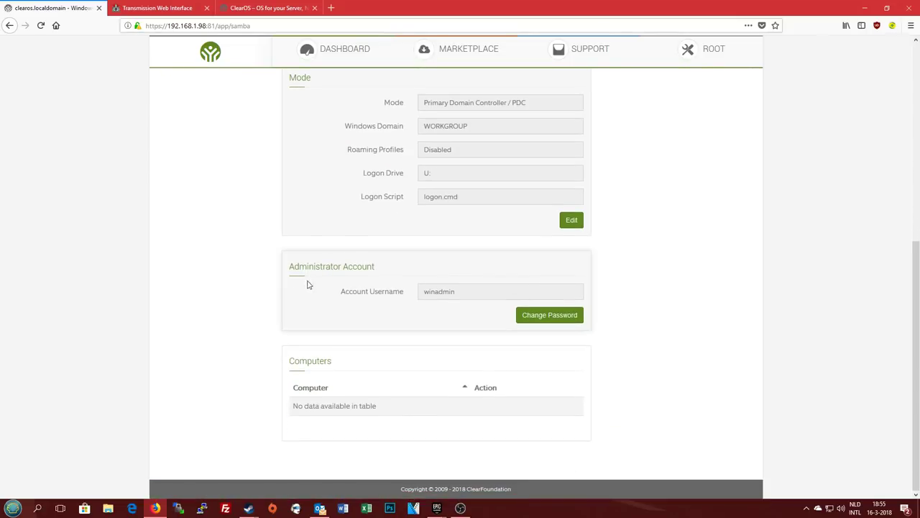
{"action": "scroll", "coordinate": [290, 354], "scroll_direction": "up", "scroll_amount": 3}
{"action": "scroll", "coordinate": [291, 354], "scroll_direction": "up", "scroll_amount": 4}
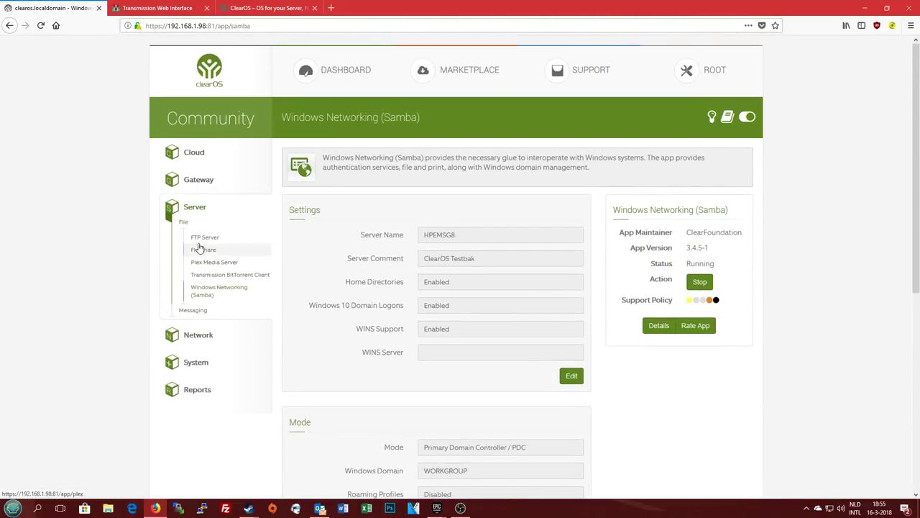
Open Network > Device Management > Network Map and show the Unknown Devices details
{"action": "left_click", "coordinate": [203, 340]}
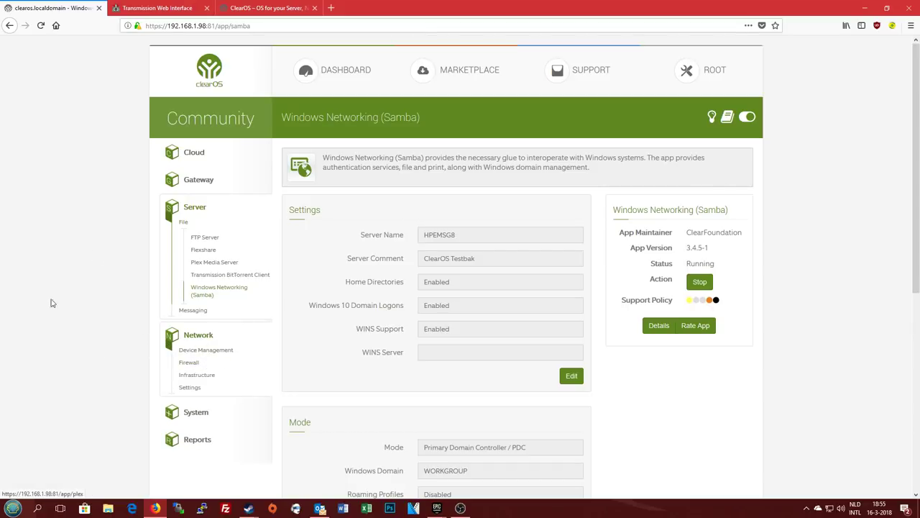
{"action": "left_click", "coordinate": [196, 208]}
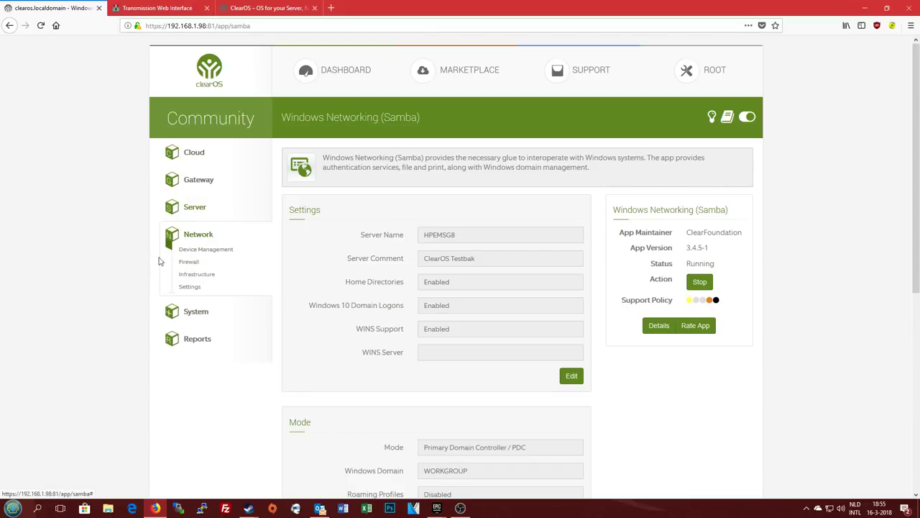
{"action": "left_click", "coordinate": [224, 252]}
{"action": "left_click", "coordinate": [220, 264]}
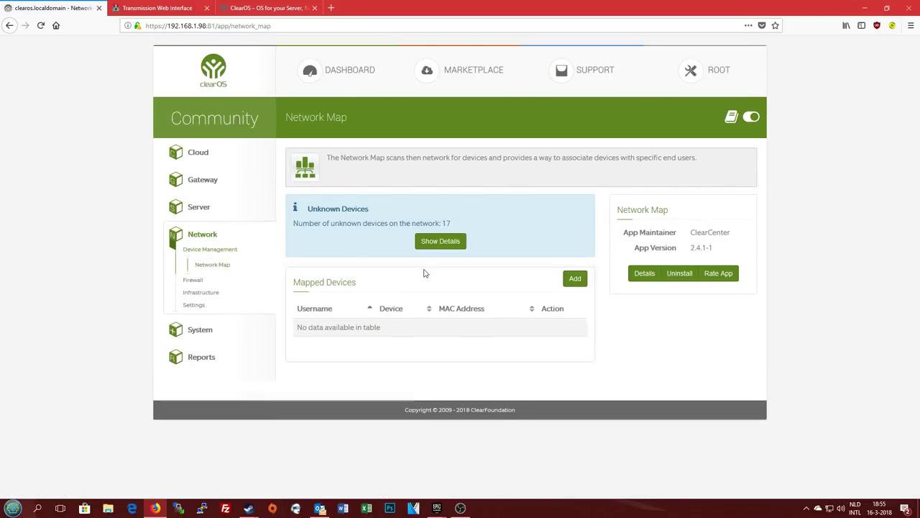
{"action": "left_click", "coordinate": [439, 241]}
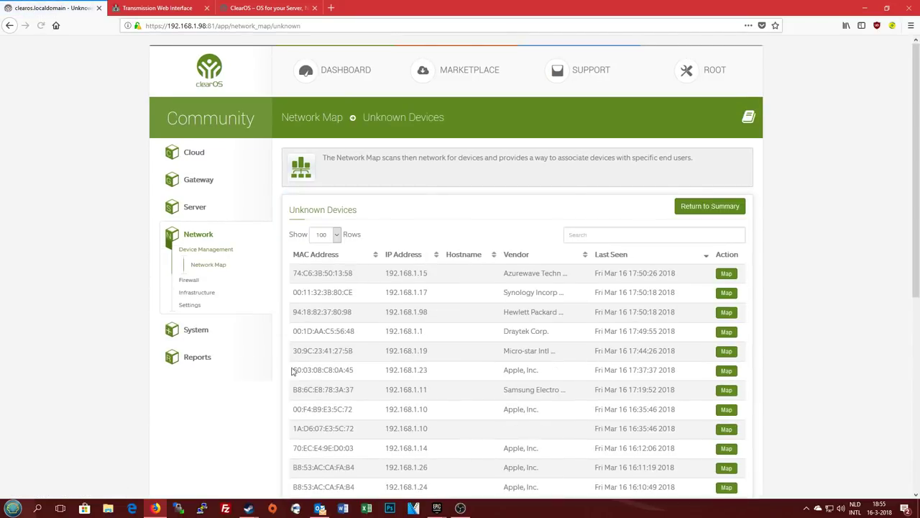
Examine the vendors of the unknown devices, such as 192.168.1.23, .10, .14, .26 and .29
{"action": "scroll", "coordinate": [527, 343], "scroll_direction": "down", "scroll_amount": 3}
{"action": "scroll", "coordinate": [501, 339], "scroll_direction": "down", "scroll_amount": 5}
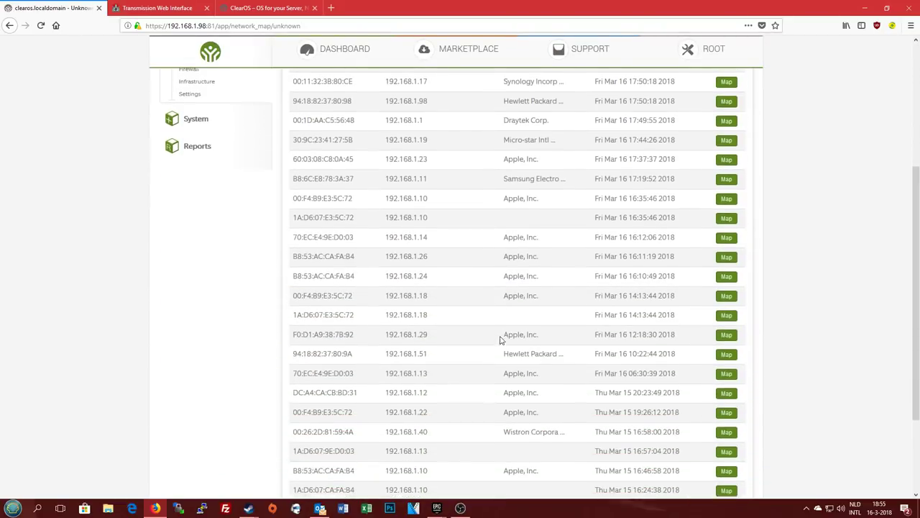
{"action": "scroll", "coordinate": [496, 331], "scroll_direction": "up", "scroll_amount": 2}
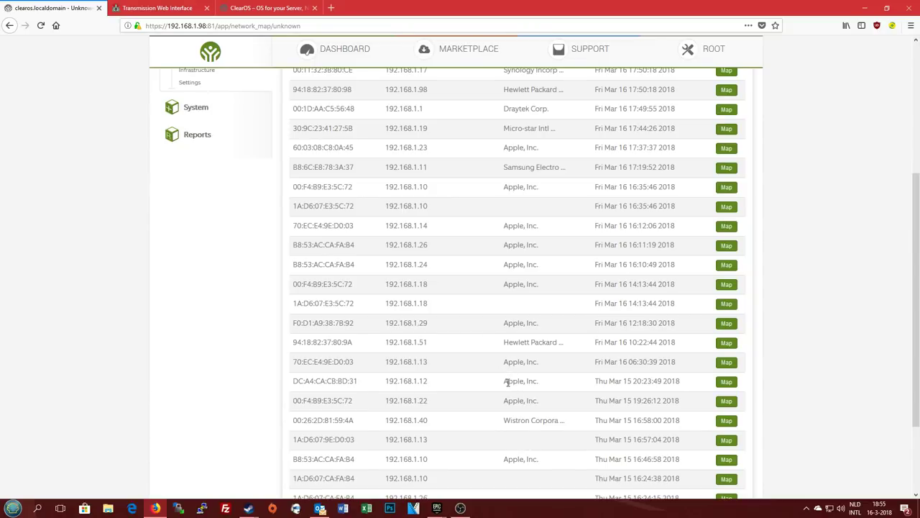
{"action": "scroll", "coordinate": [507, 382], "scroll_direction": "up", "scroll_amount": 3}
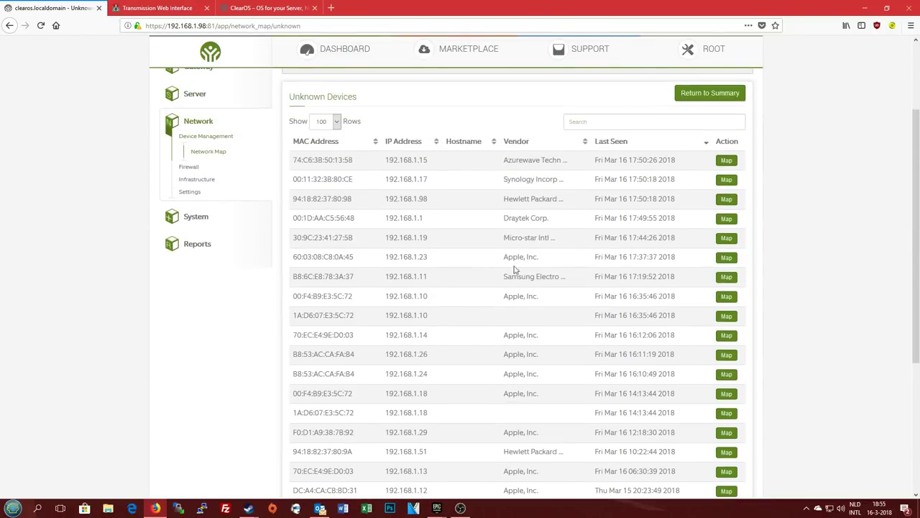
{"action": "left_click_drag", "start_coordinate": [504, 258], "coordinate": [550, 256]}
{"action": "left_click_drag", "start_coordinate": [501, 300], "coordinate": [554, 299]}
{"action": "left_click_drag", "start_coordinate": [503, 335], "coordinate": [551, 337]}
{"action": "left_click_drag", "start_coordinate": [502, 354], "coordinate": [554, 376]}
{"action": "left_click_drag", "start_coordinate": [499, 394], "coordinate": [550, 395]}
{"action": "scroll", "coordinate": [536, 402], "scroll_direction": "down", "scroll_amount": 4}
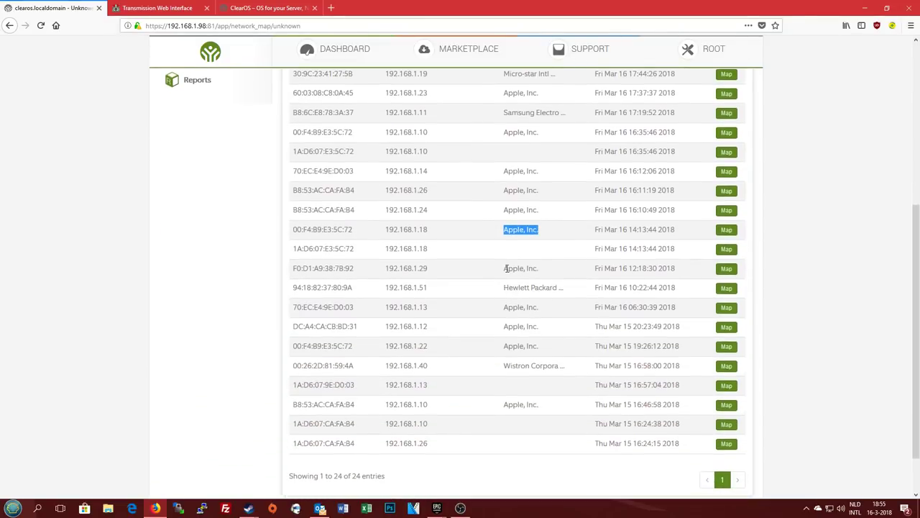
{"action": "left_click_drag", "start_coordinate": [507, 268], "coordinate": [539, 269]}
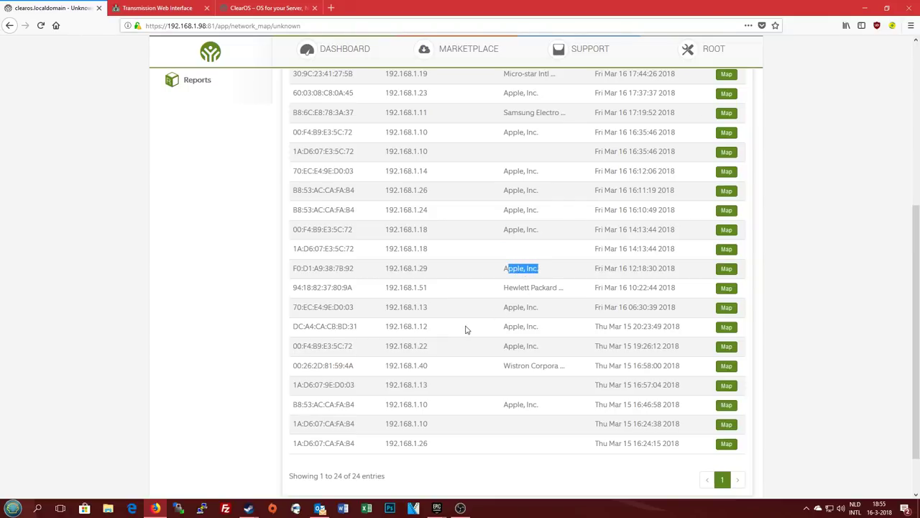
{"action": "scroll", "coordinate": [464, 332], "scroll_direction": "up", "scroll_amount": 3}
{"action": "scroll", "coordinate": [463, 333], "scroll_direction": "down", "scroll_amount": 2}
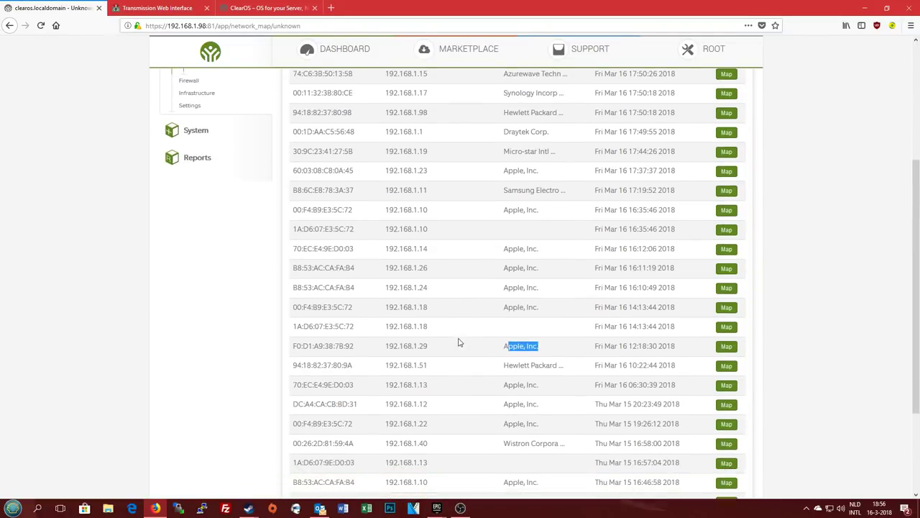
{"action": "left_click_drag", "start_coordinate": [502, 358], "coordinate": [536, 411]}
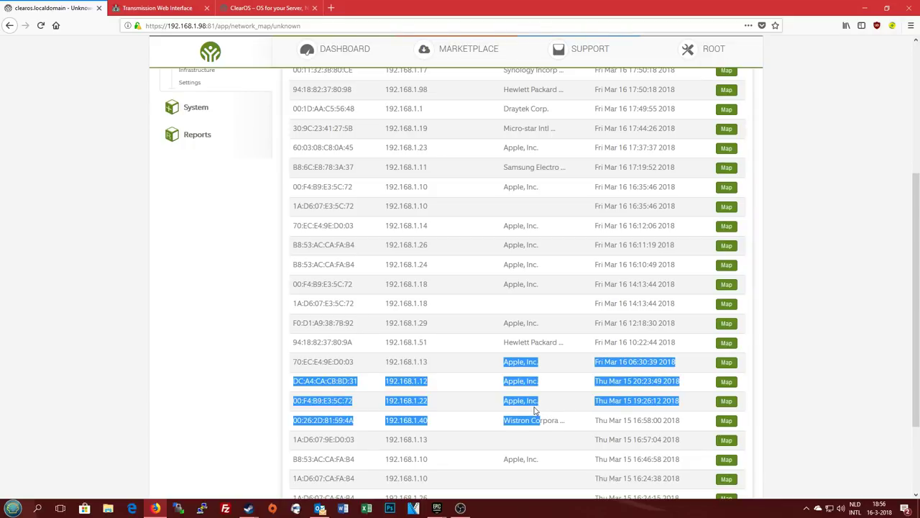
{"action": "left_click", "coordinate": [531, 399]}
{"action": "scroll", "coordinate": [541, 399], "scroll_direction": "down", "scroll_amount": 3}
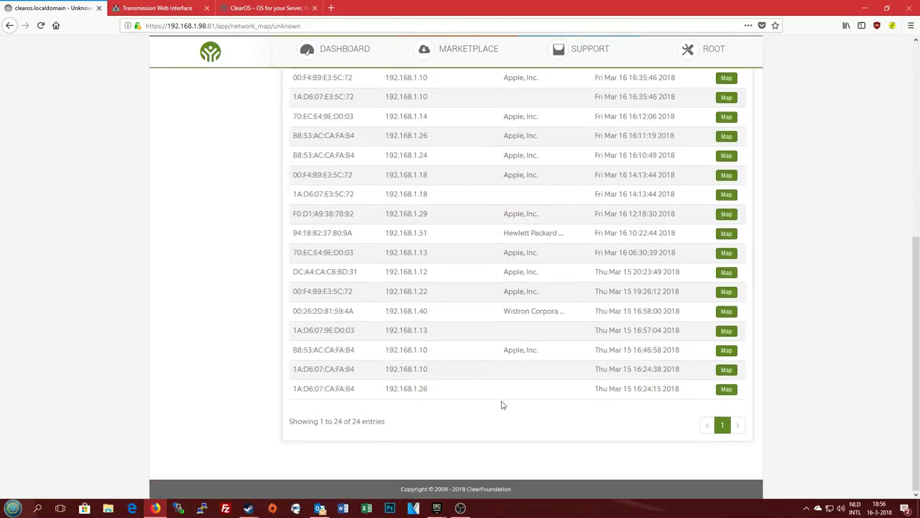
{"action": "scroll", "coordinate": [474, 374], "scroll_direction": "up", "scroll_amount": 9}
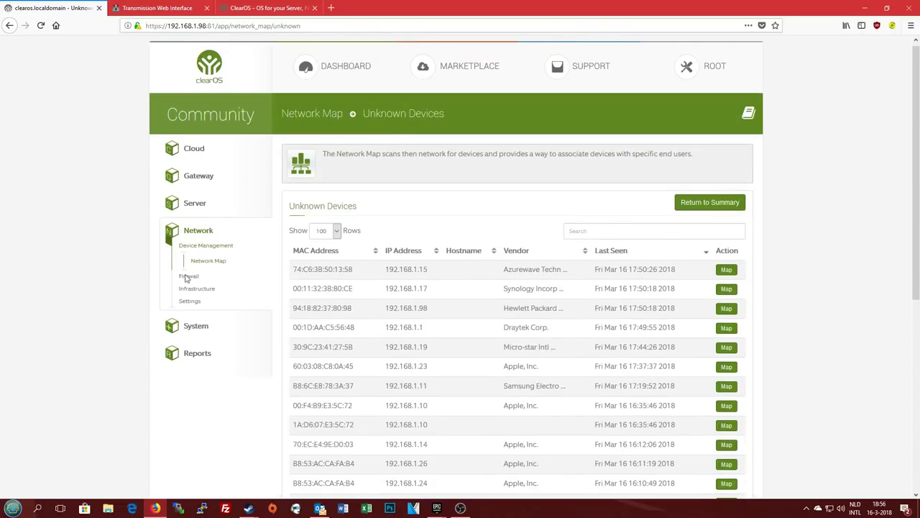
Review the Incoming Firewall page's Allowed and Blocked Incoming Connections sections
{"action": "left_click", "coordinate": [202, 276]}
{"action": "left_click", "coordinate": [218, 292]}
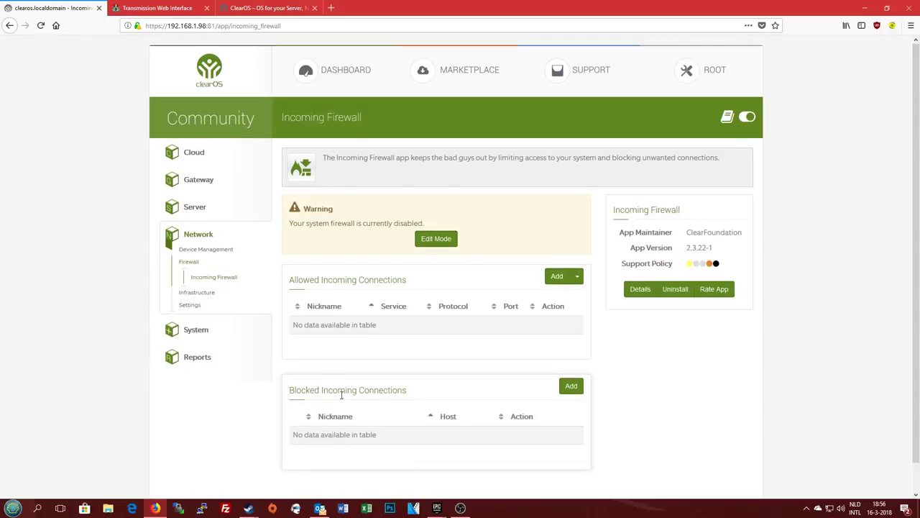
{"action": "left_click_drag", "start_coordinate": [295, 390], "coordinate": [426, 400]}
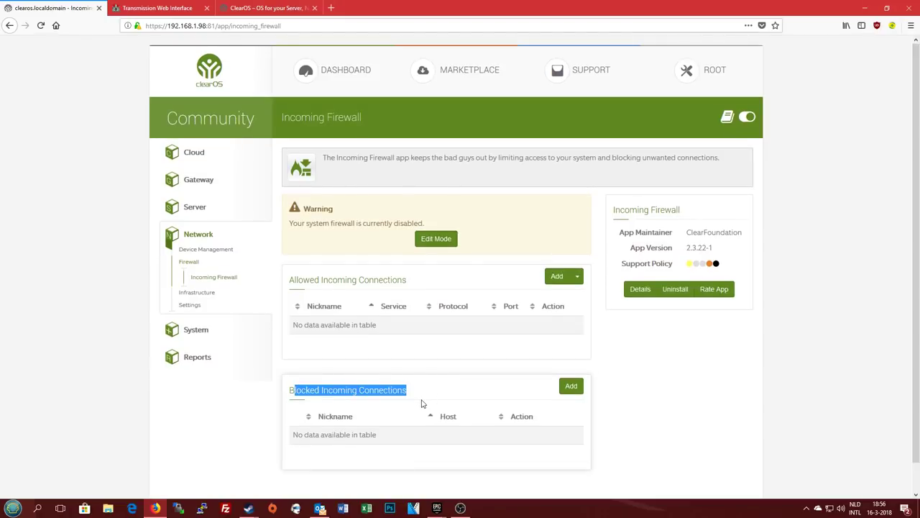
{"action": "left_click", "coordinate": [421, 403]}
{"action": "left_click_drag", "start_coordinate": [288, 283], "coordinate": [434, 298]}
{"action": "left_click", "coordinate": [430, 291]}
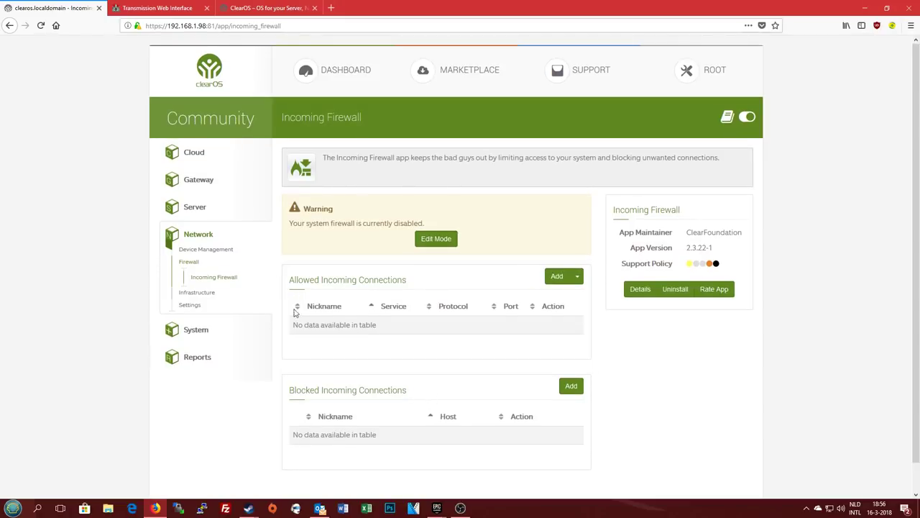
Look over the DHCP Server and DNS Server pages, then open the SSH Server page
{"action": "left_click", "coordinate": [208, 291]}
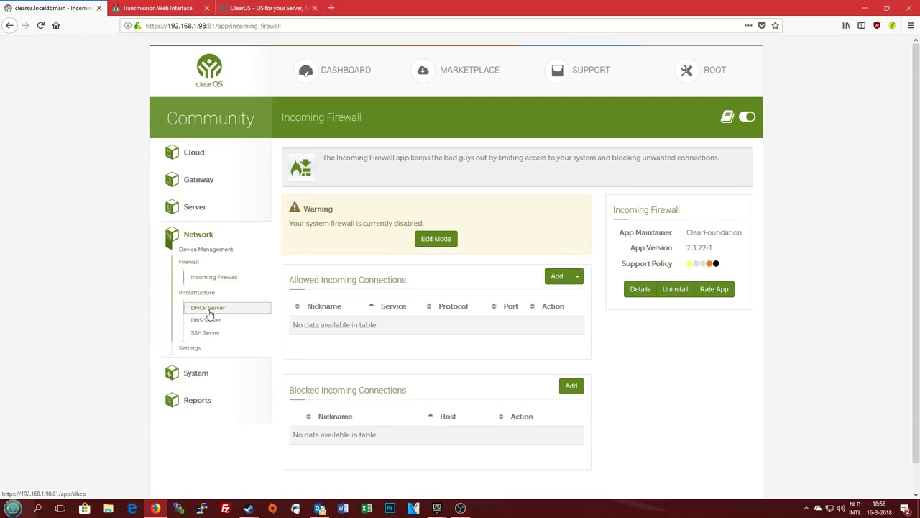
{"action": "left_click", "coordinate": [207, 309]}
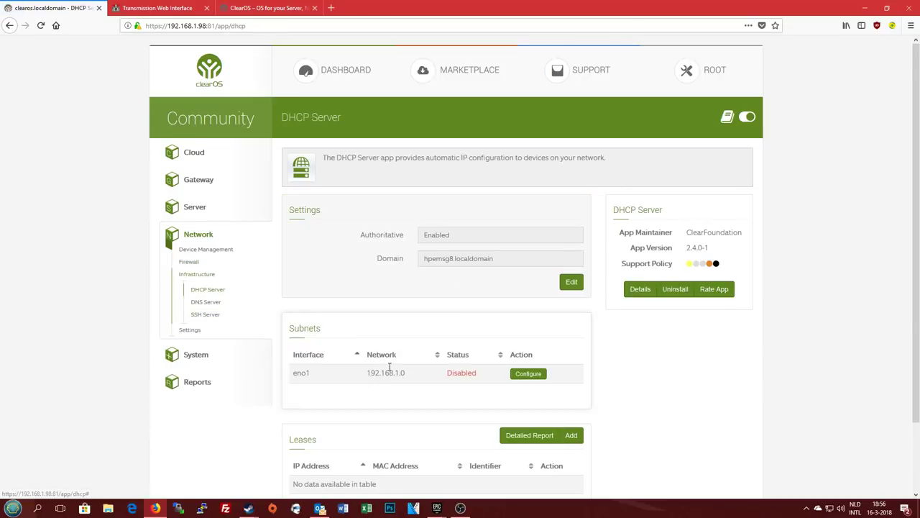
{"action": "scroll", "coordinate": [377, 412], "scroll_direction": "down", "scroll_amount": 2}
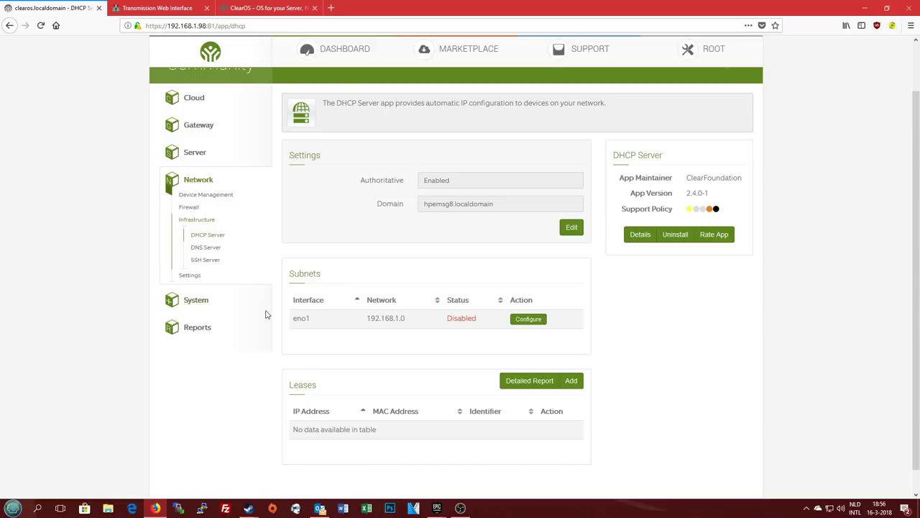
{"action": "left_click", "coordinate": [206, 248]}
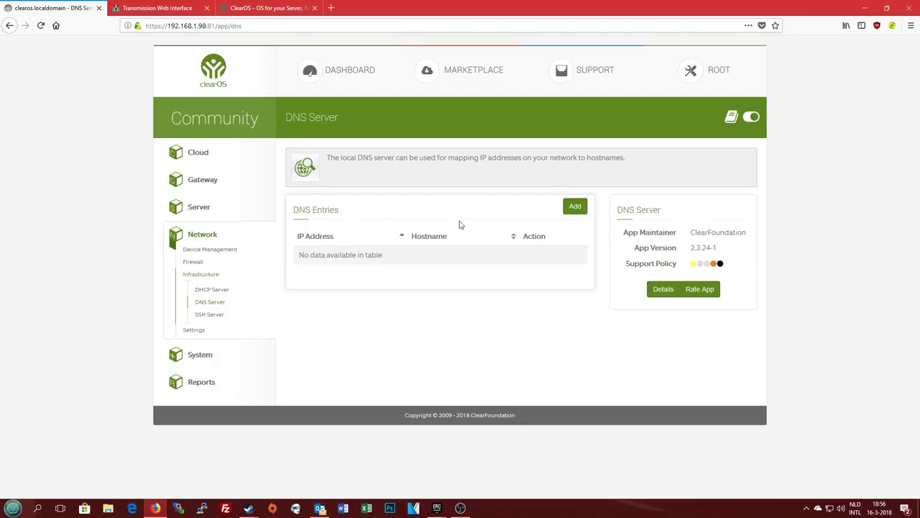
{"action": "left_click", "coordinate": [207, 315]}
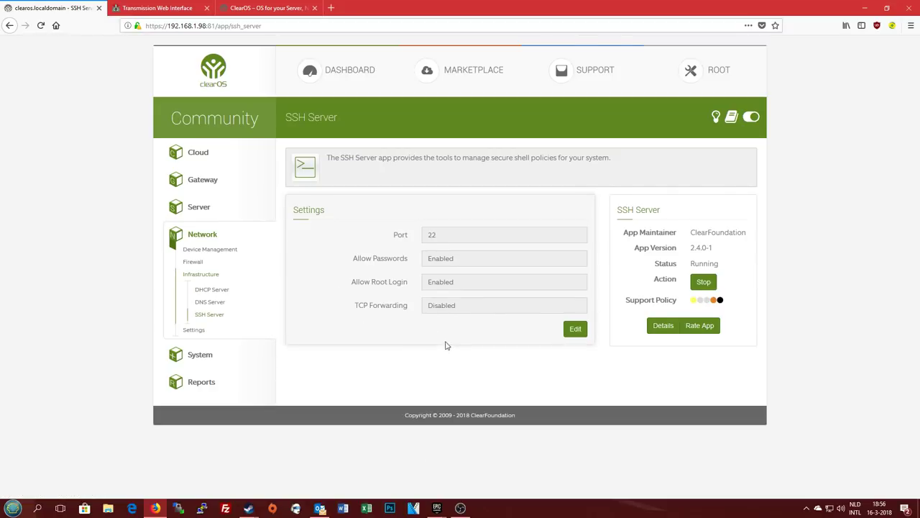
{"action": "left_click", "coordinate": [194, 330]}
Review IP Settings: Standalone - No Firewall mode with DNS servers 192.168.1.1 and 8.8.8.8
{"action": "left_click", "coordinate": [215, 345]}
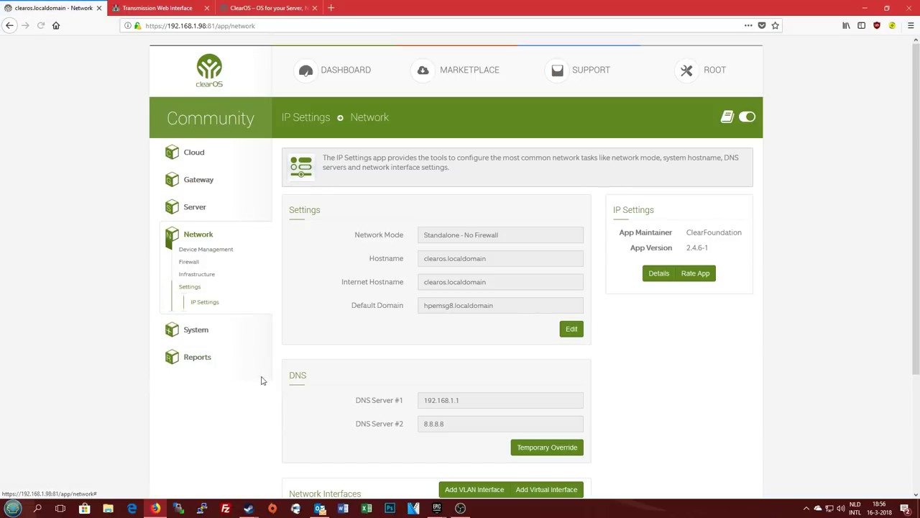
{"action": "scroll", "coordinate": [335, 274], "scroll_direction": "down", "scroll_amount": 2}
{"action": "scroll", "coordinate": [335, 275], "scroll_direction": "down", "scroll_amount": 3}
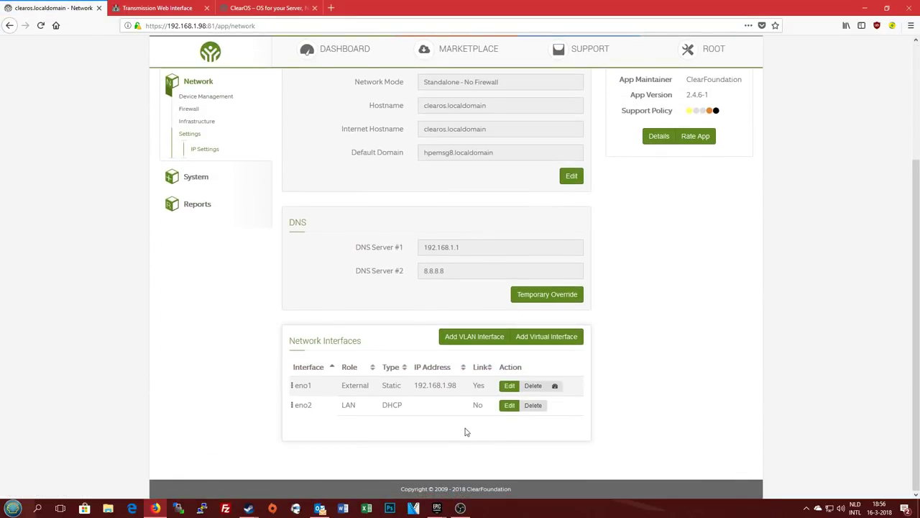
{"action": "scroll", "coordinate": [367, 324], "scroll_direction": "up", "scroll_amount": 3}
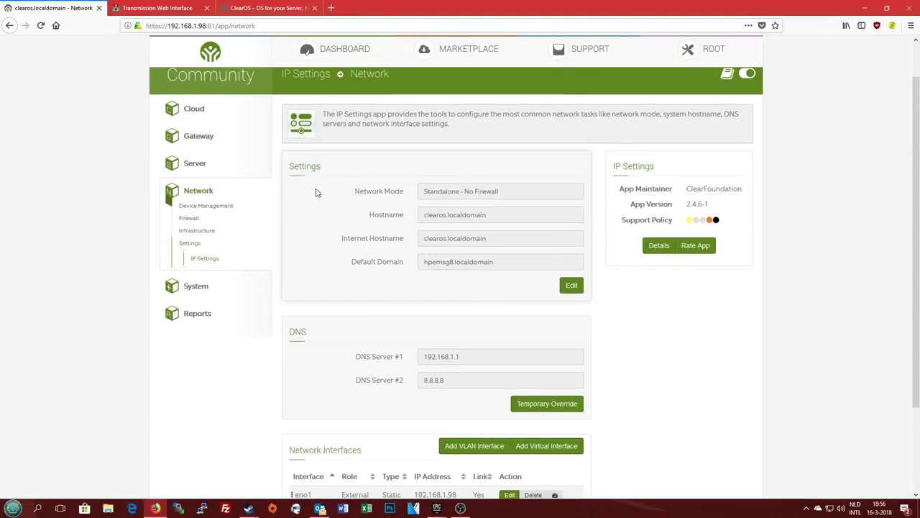
Open the Group Manager under System > Accounts, then the User Manager
{"action": "left_click", "coordinate": [194, 287]}
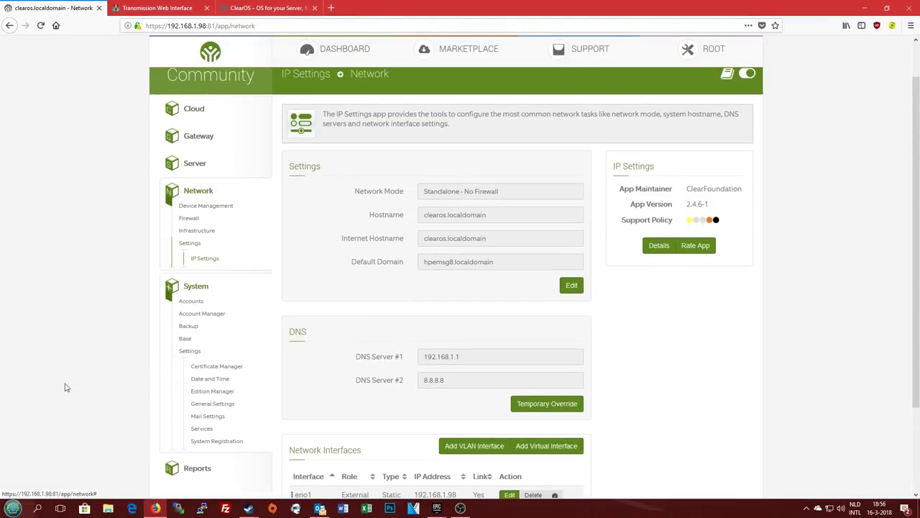
{"action": "left_click", "coordinate": [205, 303]}
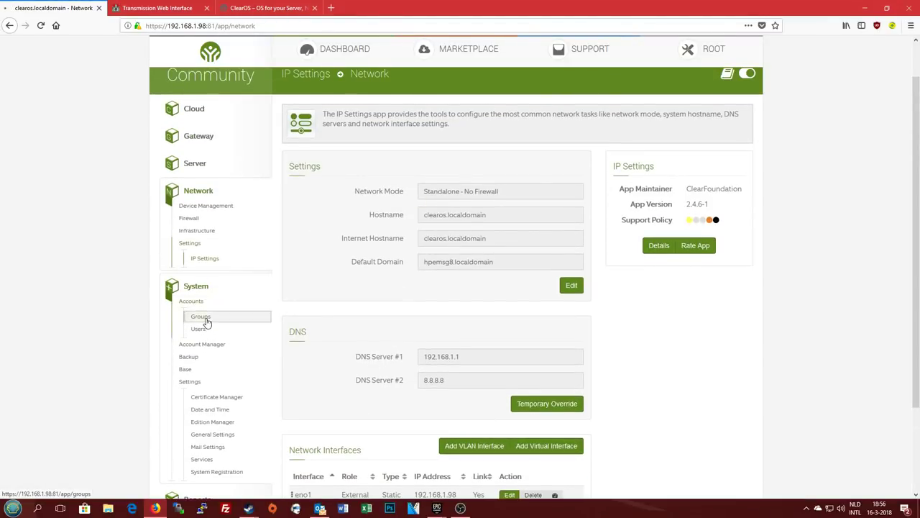
{"action": "left_click", "coordinate": [202, 319]}
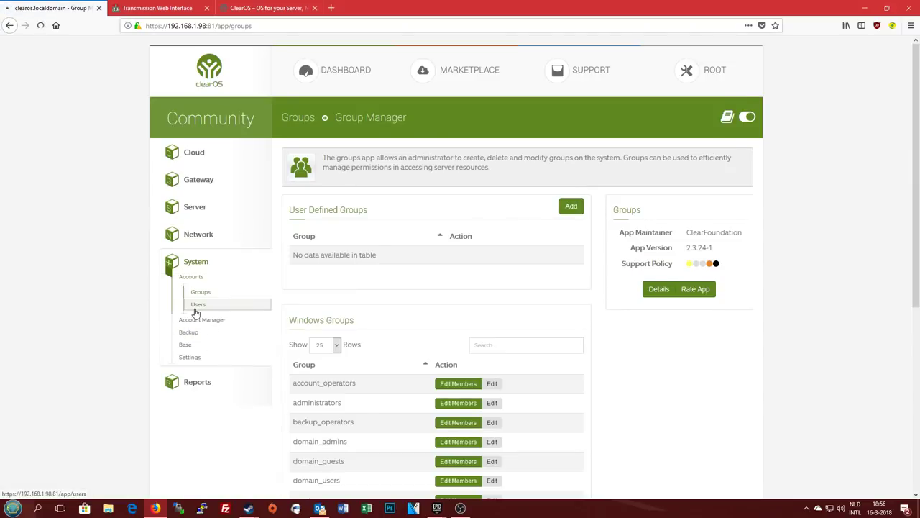
{"action": "left_click", "coordinate": [199, 305]}
Browse the Backup, Base and Settings app lists in the sidebar, then collapse Settings and Base
{"action": "left_click", "coordinate": [205, 333]}
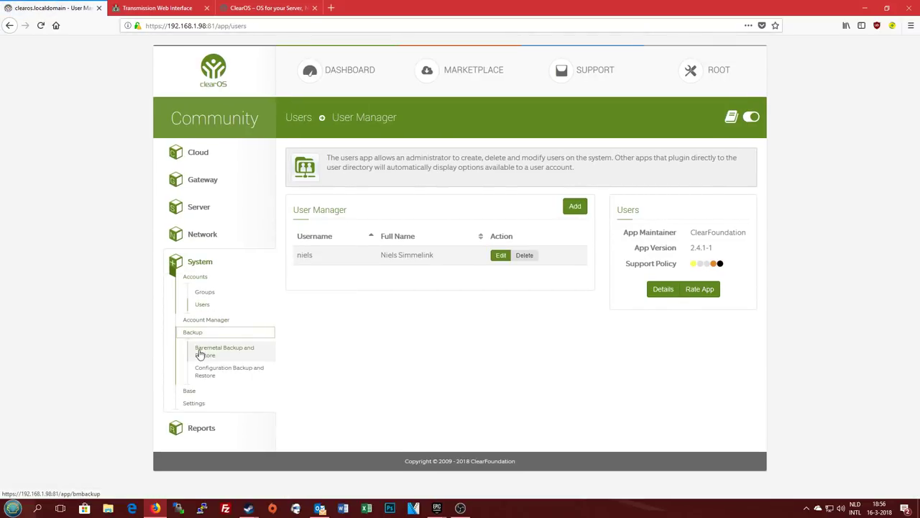
{"action": "left_click", "coordinate": [191, 392]}
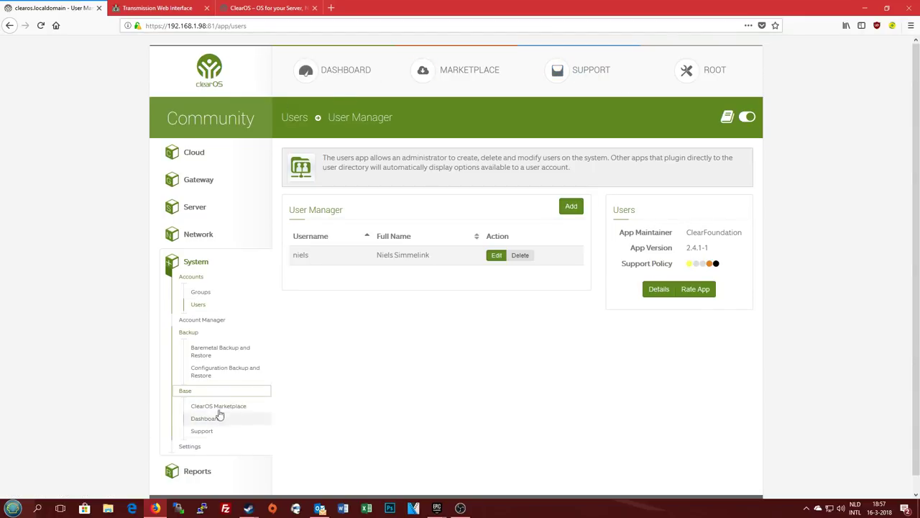
{"action": "left_click", "coordinate": [195, 447]}
{"action": "scroll", "coordinate": [153, 423], "scroll_direction": "down", "scroll_amount": 3}
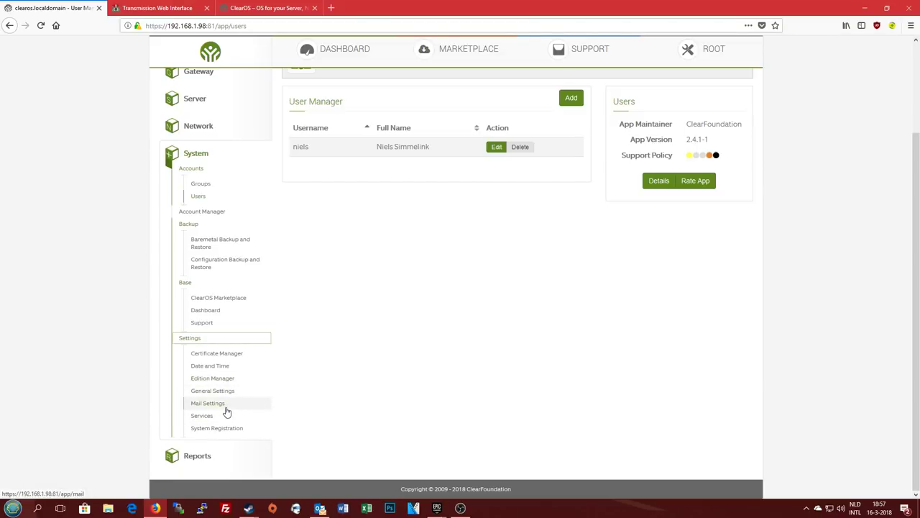
{"action": "left_click", "coordinate": [205, 341]}
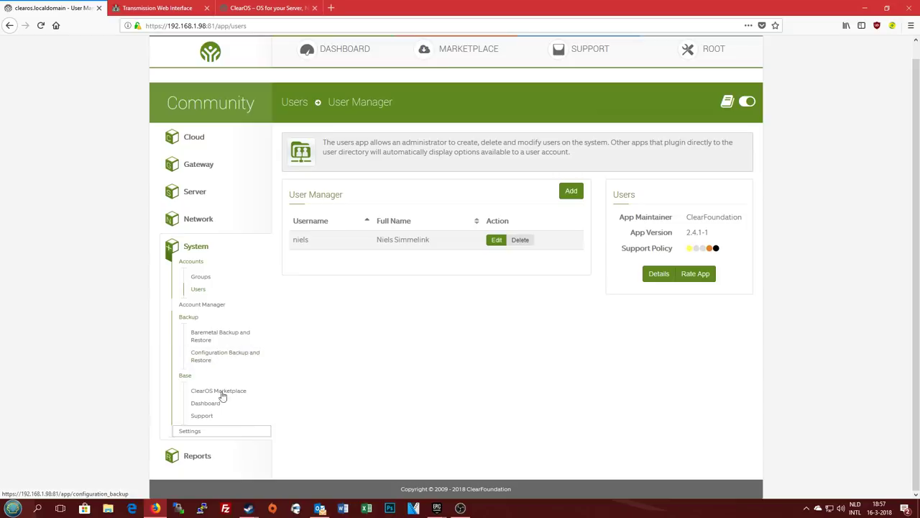
{"action": "left_click", "coordinate": [187, 376]}
{"action": "left_click", "coordinate": [228, 350]}
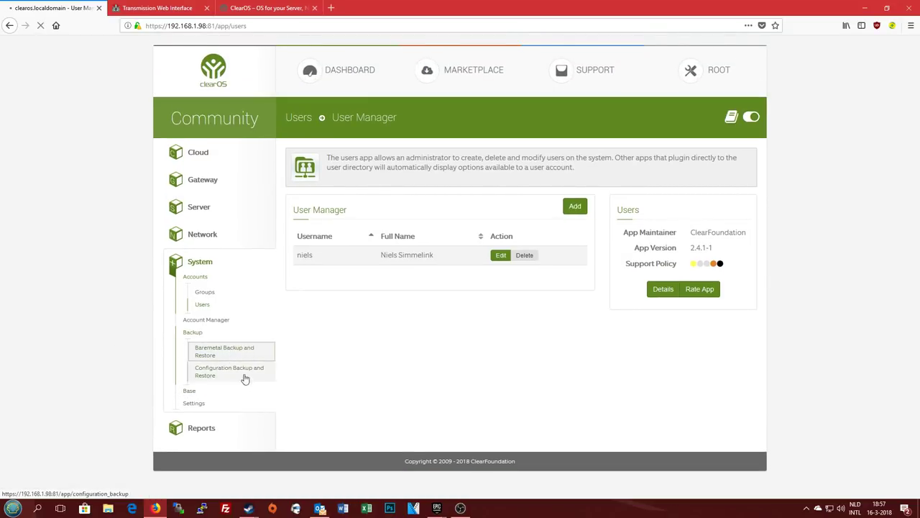
{"action": "left_click", "coordinate": [222, 342]}
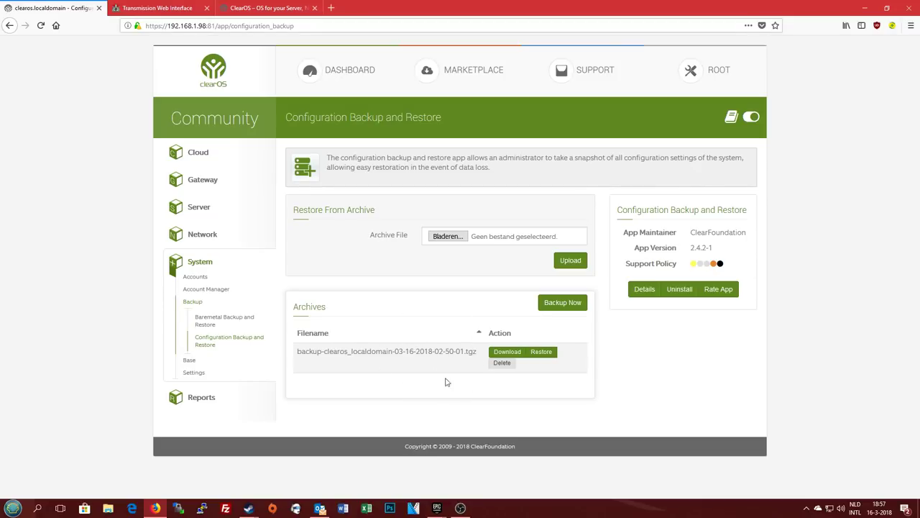
{"action": "left_click_drag", "start_coordinate": [296, 354], "coordinate": [496, 367]}
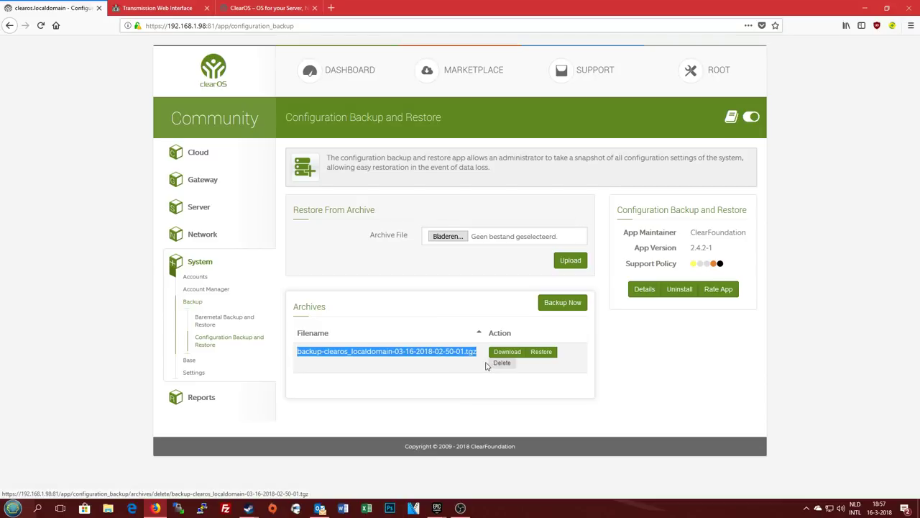
{"action": "left_click", "coordinate": [442, 403]}
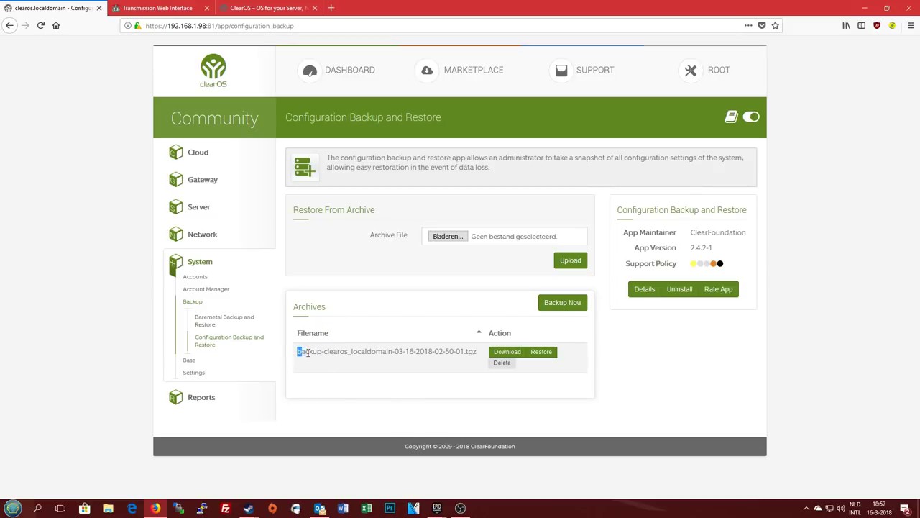
{"action": "left_click_drag", "start_coordinate": [307, 352], "coordinate": [476, 364]}
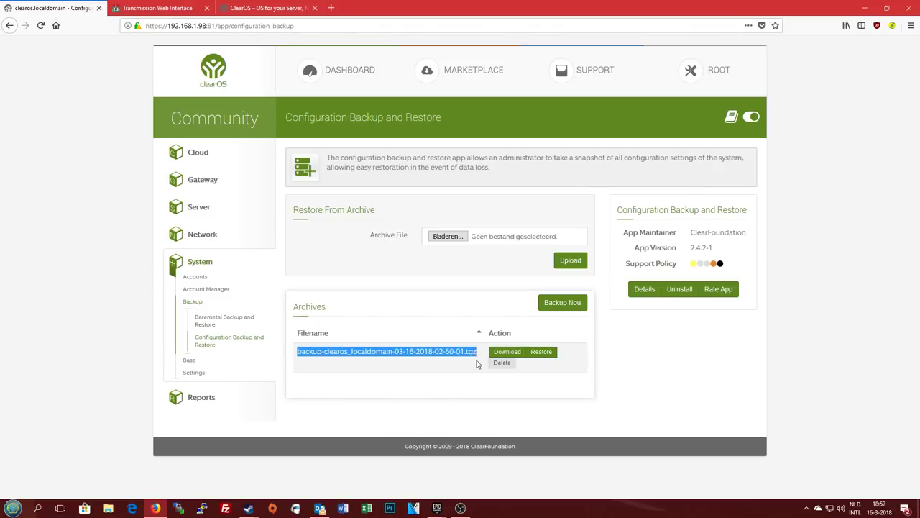
Open Baremetal Backup and Restore and check the Flexshare, Home_Directory and Configuration archives
{"action": "left_click", "coordinate": [209, 320]}
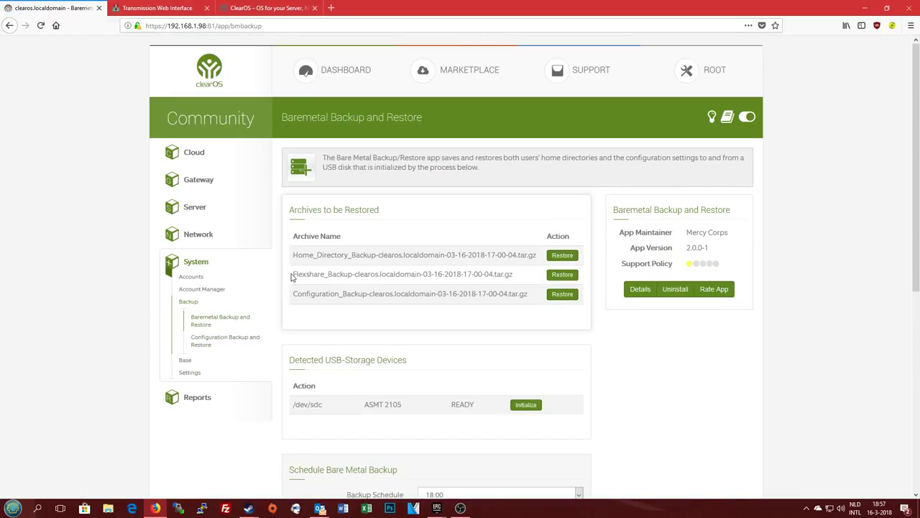
{"action": "left_click_drag", "start_coordinate": [292, 275], "coordinate": [558, 280]}
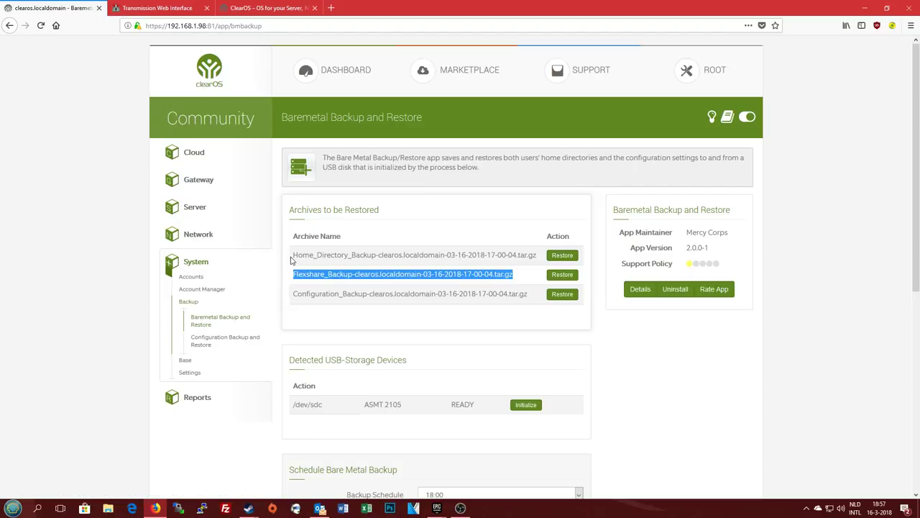
{"action": "left_click_drag", "start_coordinate": [291, 256], "coordinate": [560, 266]}
{"action": "left_click_drag", "start_coordinate": [286, 294], "coordinate": [539, 301]}
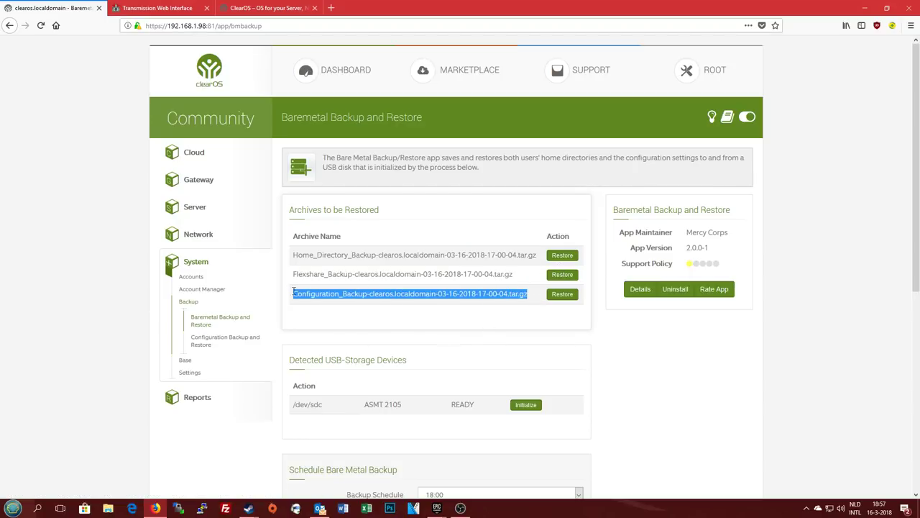
{"action": "left_click", "coordinate": [373, 316]}
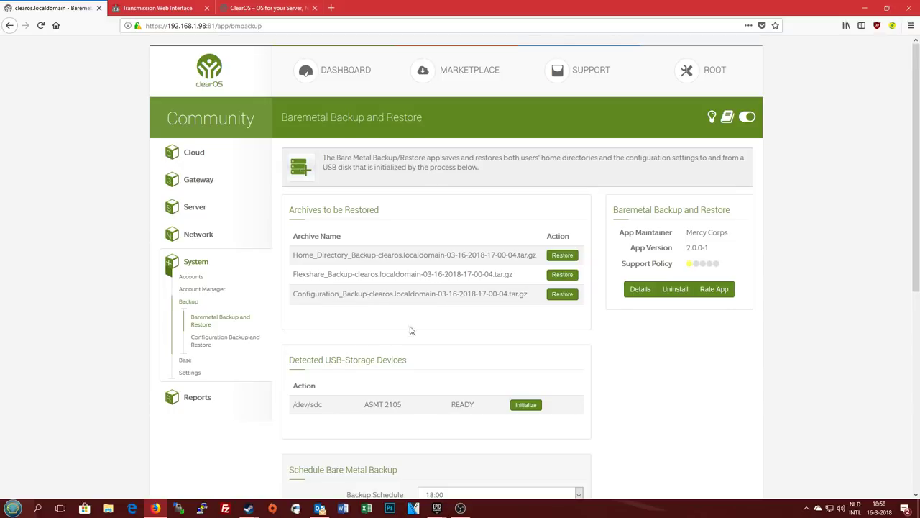
Check the detected USB disk /dev/sdc marked READY, and scroll down to the backup log
{"action": "scroll", "coordinate": [424, 302], "scroll_direction": "down", "scroll_amount": 2}
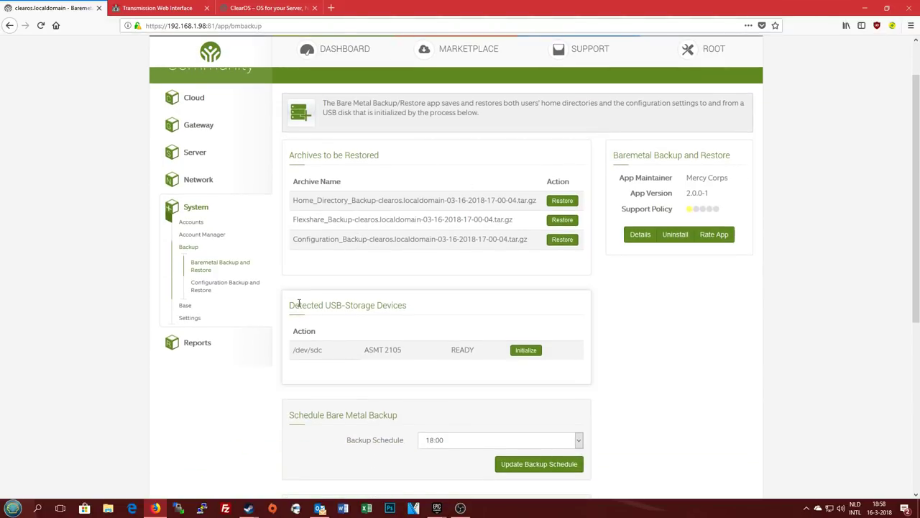
{"action": "left_click_drag", "start_coordinate": [290, 304], "coordinate": [417, 325]}
{"action": "left_click", "coordinate": [402, 328]}
{"action": "left_click_drag", "start_coordinate": [293, 349], "coordinate": [434, 374]}
{"action": "left_click", "coordinate": [427, 351]}
{"action": "left_click_drag", "start_coordinate": [299, 351], "coordinate": [503, 353]}
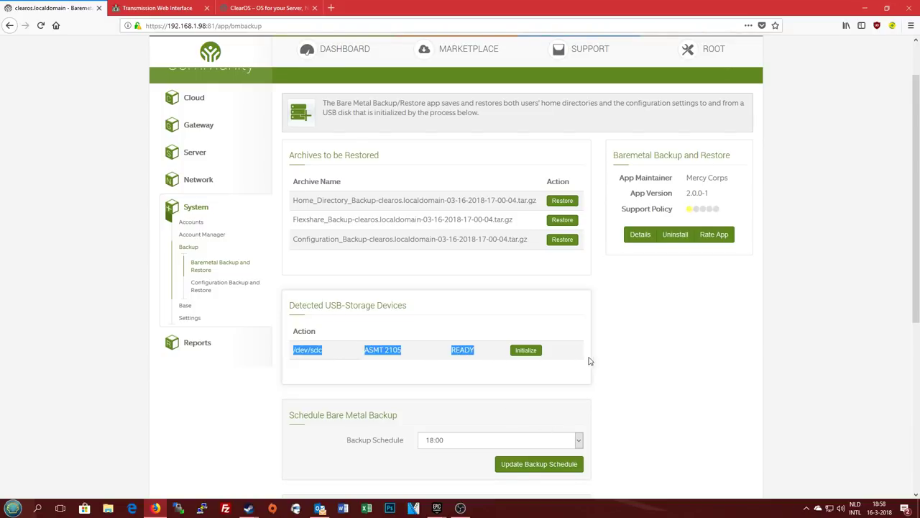
{"action": "left_click", "coordinate": [421, 360]}
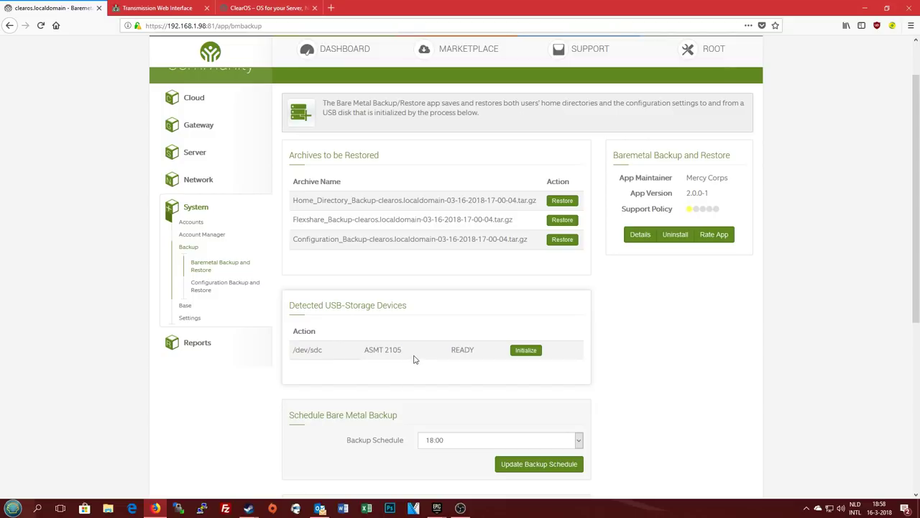
{"action": "scroll", "coordinate": [331, 324], "scroll_direction": "down", "scroll_amount": 3}
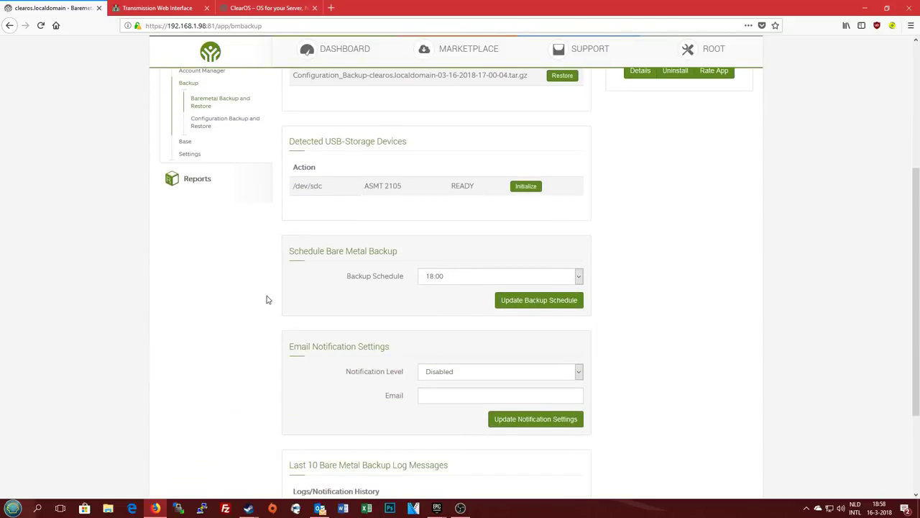
{"action": "scroll", "coordinate": [393, 212], "scroll_direction": "down", "scroll_amount": 3}
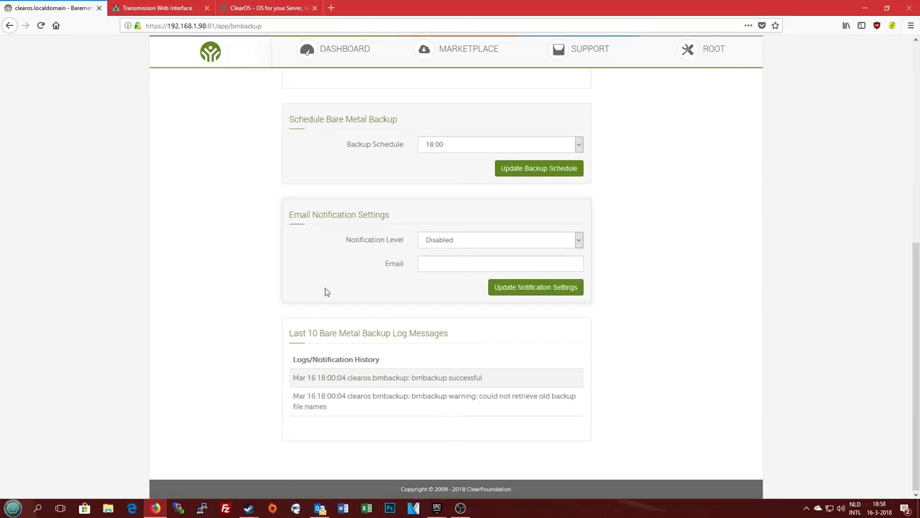
{"action": "scroll", "coordinate": [369, 405], "scroll_direction": "up", "scroll_amount": 7}
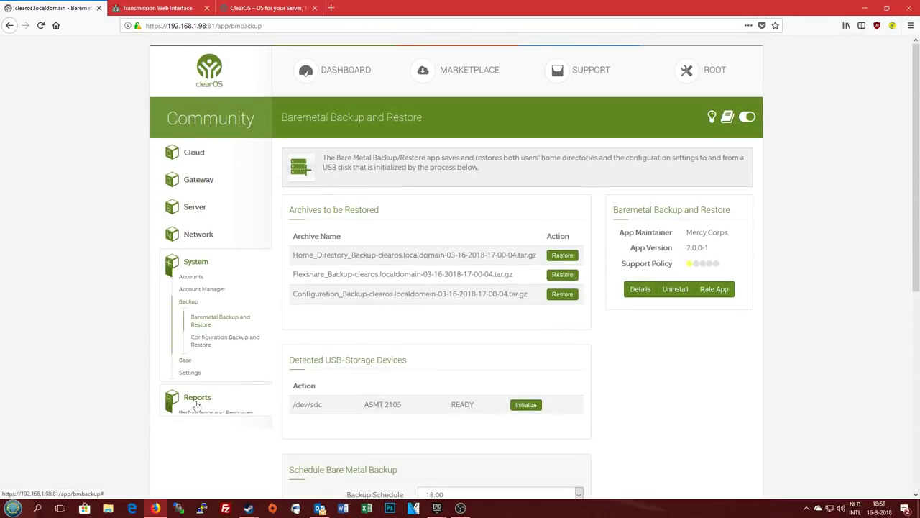
{"action": "left_click", "coordinate": [195, 263]}
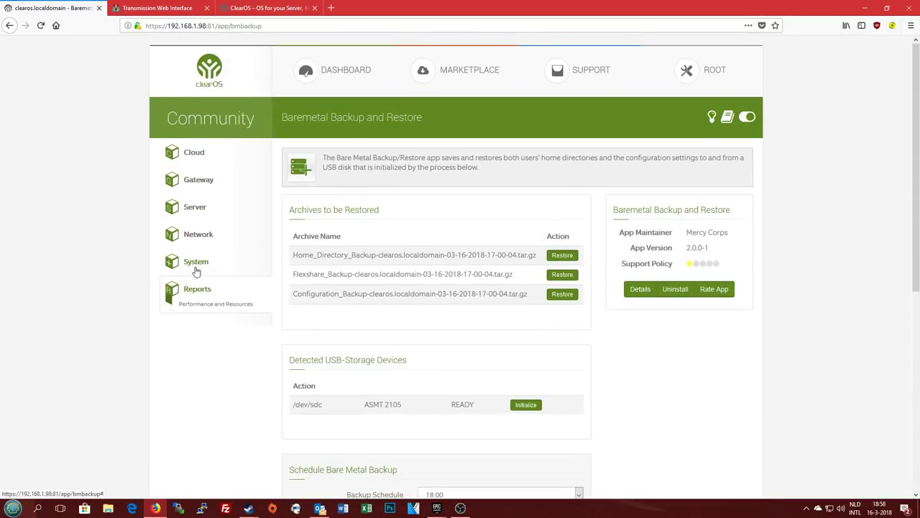
View the Bandwidth Viewer, Disk Usage Report and Events and Notifications pages
{"action": "left_click", "coordinate": [216, 304]}
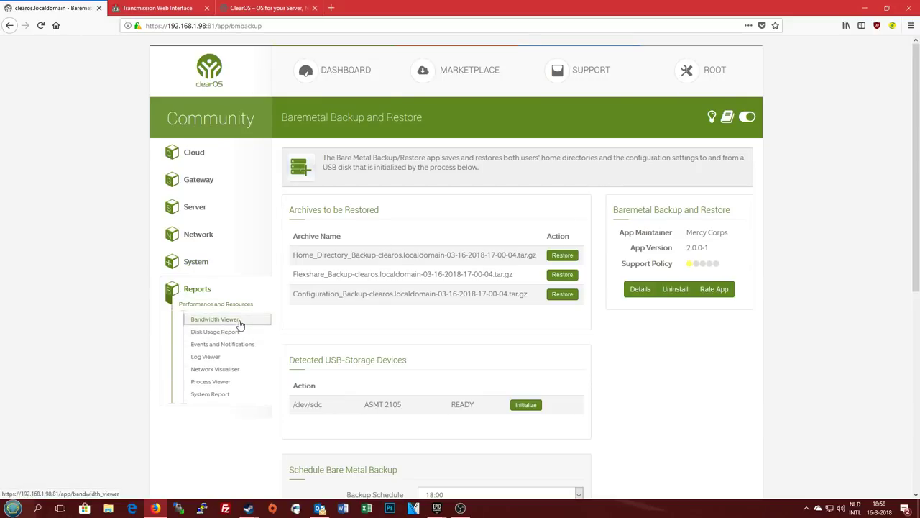
{"action": "left_click", "coordinate": [239, 322]}
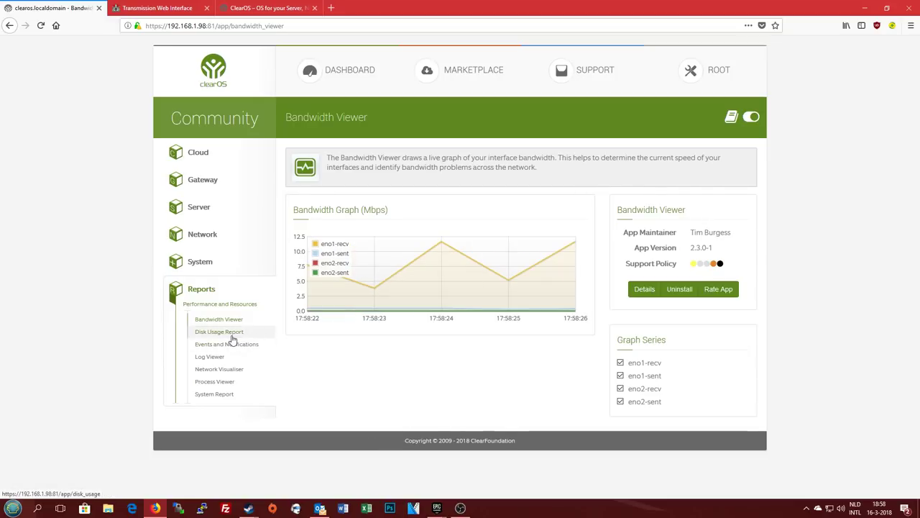
{"action": "left_click", "coordinate": [231, 335]}
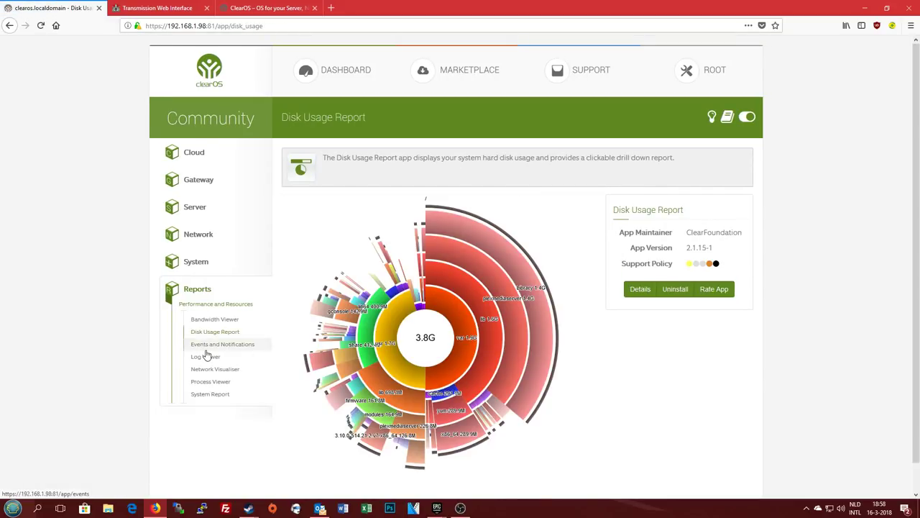
{"action": "left_click", "coordinate": [207, 349]}
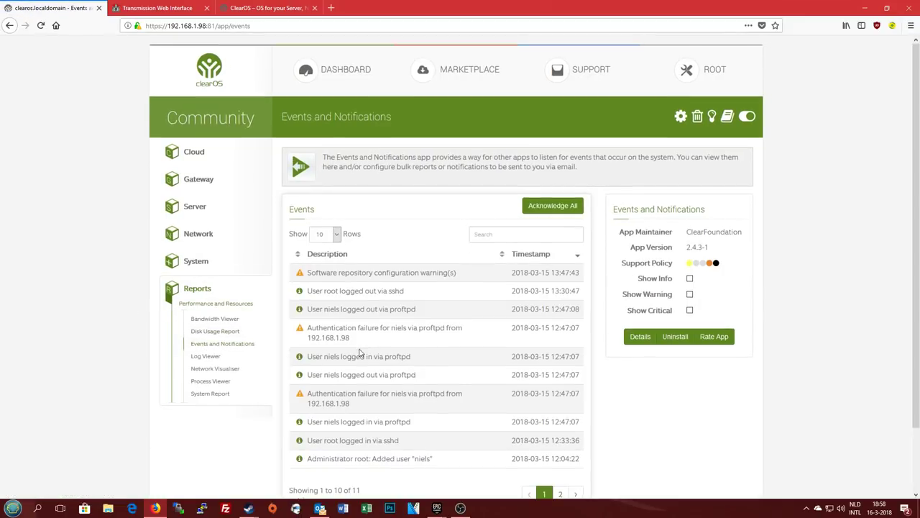
{"action": "scroll", "coordinate": [360, 352], "scroll_direction": "down", "scroll_amount": 2}
Display the system log in Log Viewer, then view Network Visualiser and System Report
{"action": "left_click", "coordinate": [206, 288]}
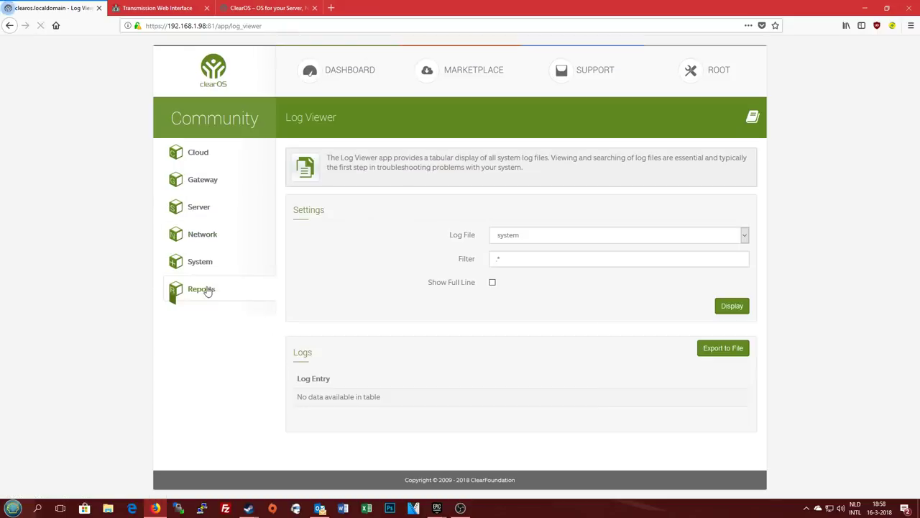
{"action": "left_click", "coordinate": [730, 307]}
{"action": "scroll", "coordinate": [350, 352], "scroll_direction": "down", "scroll_amount": 10}
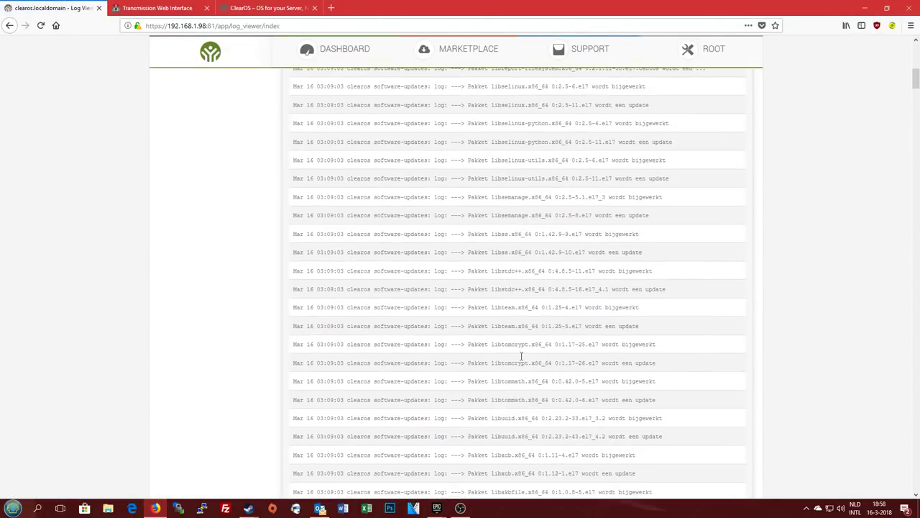
{"action": "scroll", "coordinate": [521, 355], "scroll_direction": "up", "scroll_amount": 6}
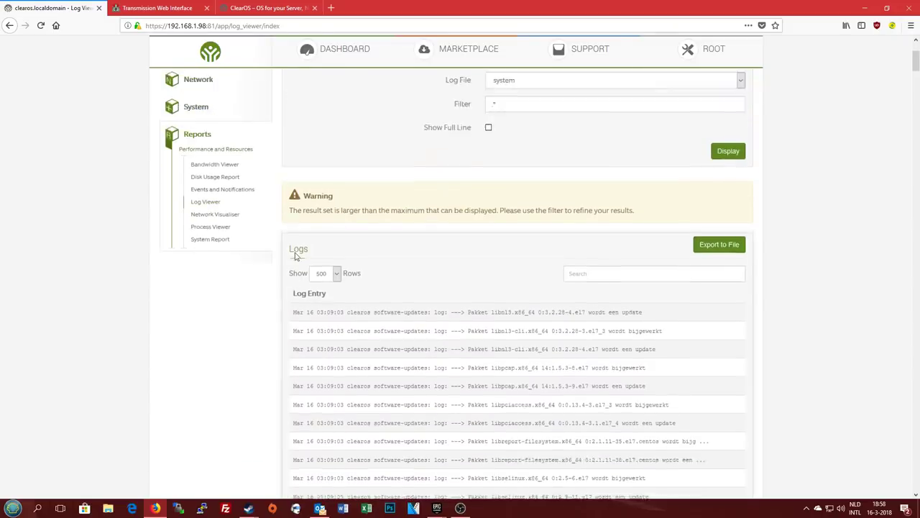
{"action": "scroll", "coordinate": [295, 256], "scroll_direction": "up", "scroll_amount": 3}
{"action": "left_click", "coordinate": [213, 369]}
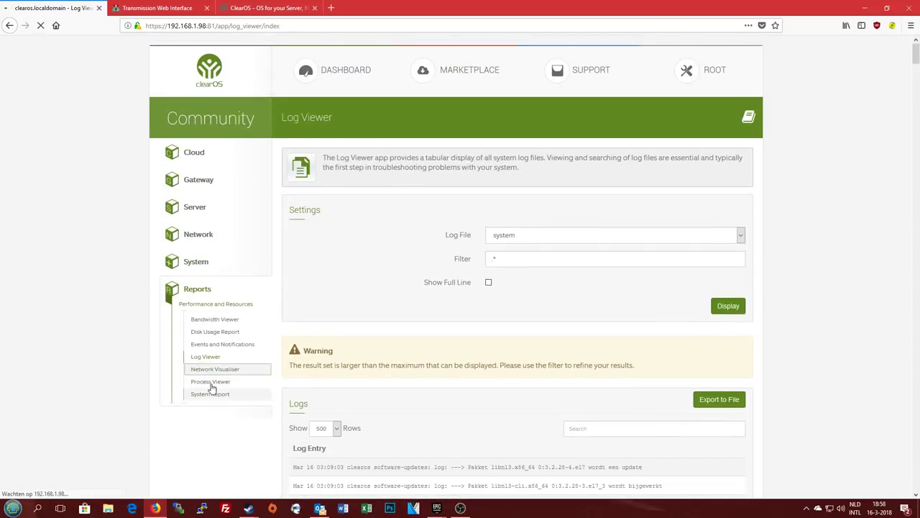
{"action": "left_click", "coordinate": [213, 397]}
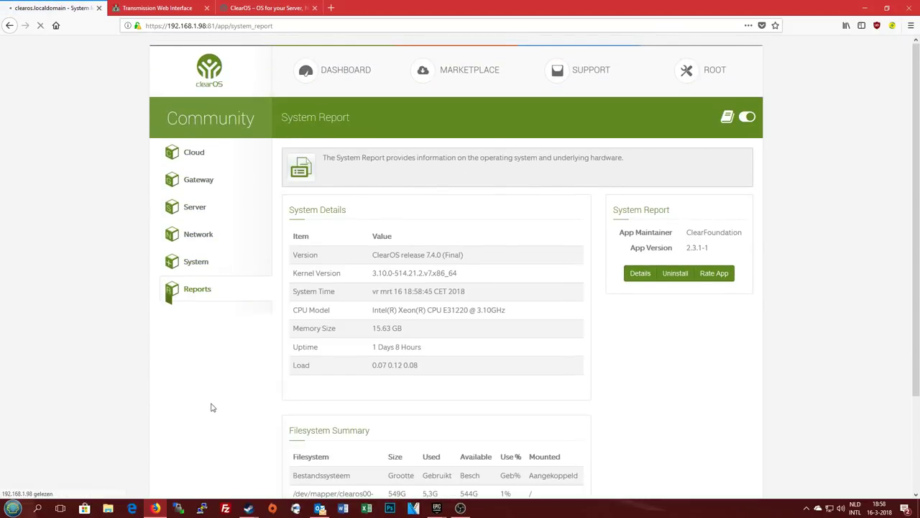
{"action": "scroll", "coordinate": [467, 361], "scroll_direction": "down", "scroll_amount": 3}
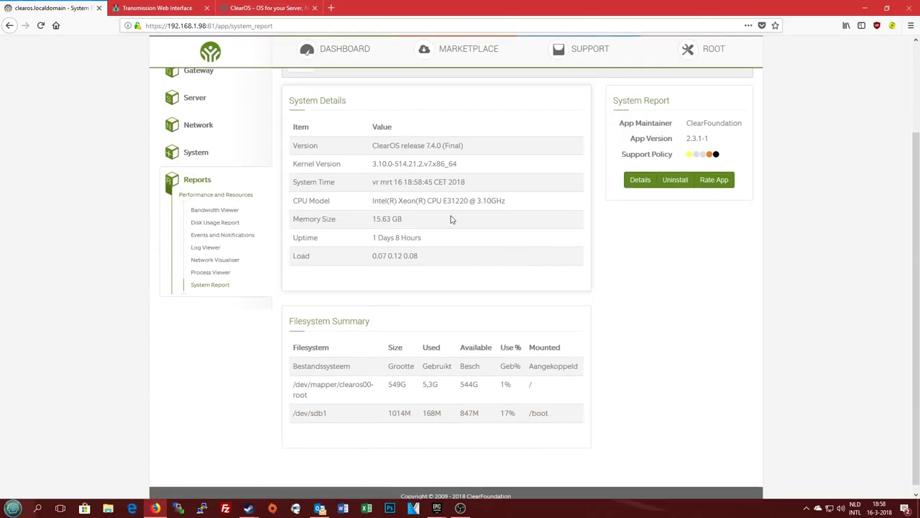
{"action": "scroll", "coordinate": [446, 257], "scroll_direction": "up", "scroll_amount": 3}
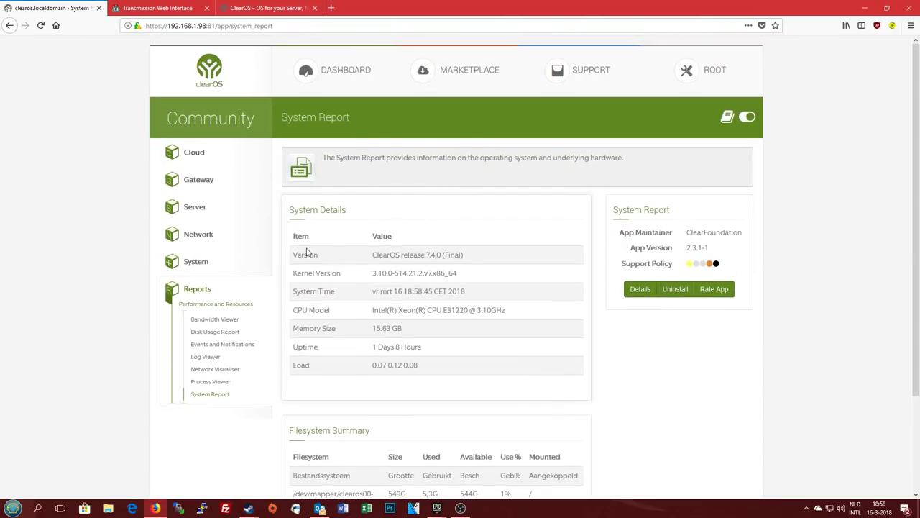
{"action": "left_click_drag", "start_coordinate": [290, 256], "coordinate": [423, 369]}
{"action": "left_click", "coordinate": [438, 381]}
{"action": "left_click_drag", "start_coordinate": [373, 309], "coordinate": [538, 319]}
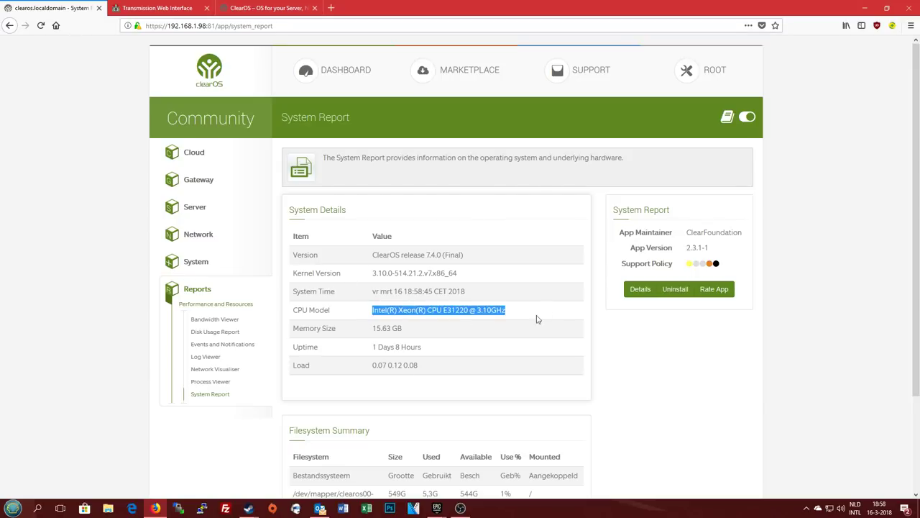
{"action": "left_click", "coordinate": [538, 319]}
{"action": "left_click_drag", "start_coordinate": [370, 330], "coordinate": [457, 347]}
{"action": "left_click", "coordinate": [426, 430]}
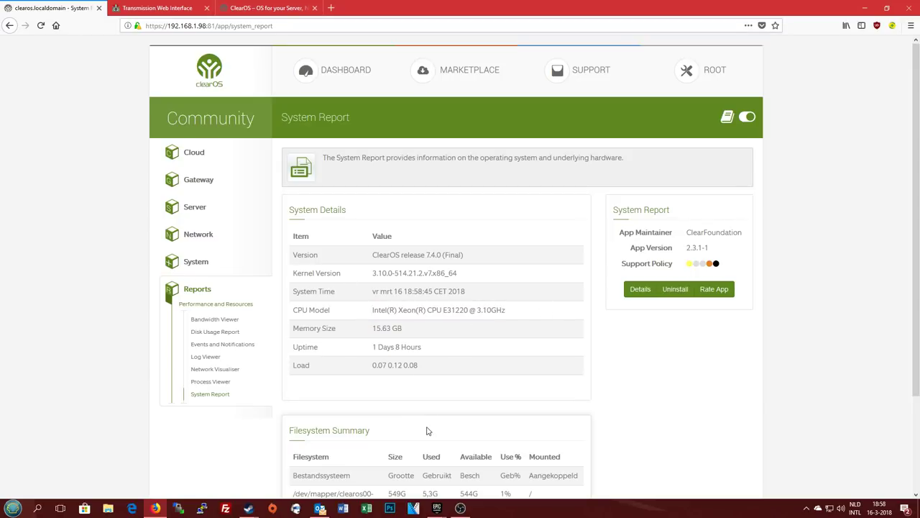
{"action": "left_click_drag", "start_coordinate": [364, 256], "coordinate": [493, 380]}
{"action": "left_click", "coordinate": [493, 380]}
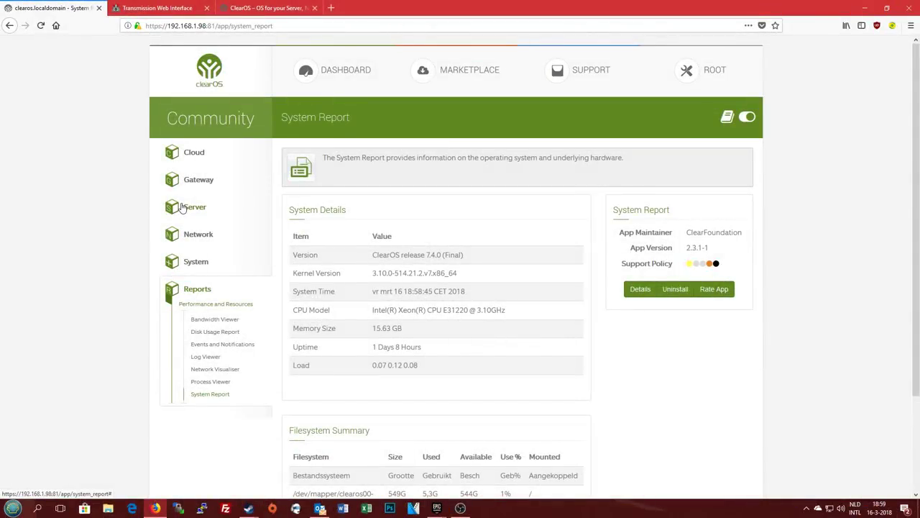
{"action": "left_click", "coordinate": [266, 8]}
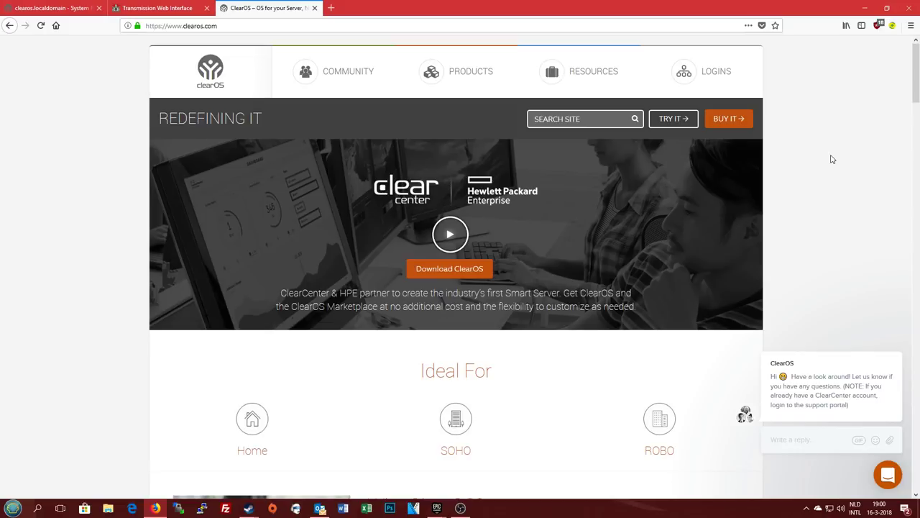
Load the Synology DSM at 192.168.1.17:5001 in a new tab and close its Help window
{"action": "left_click", "coordinate": [332, 9]}
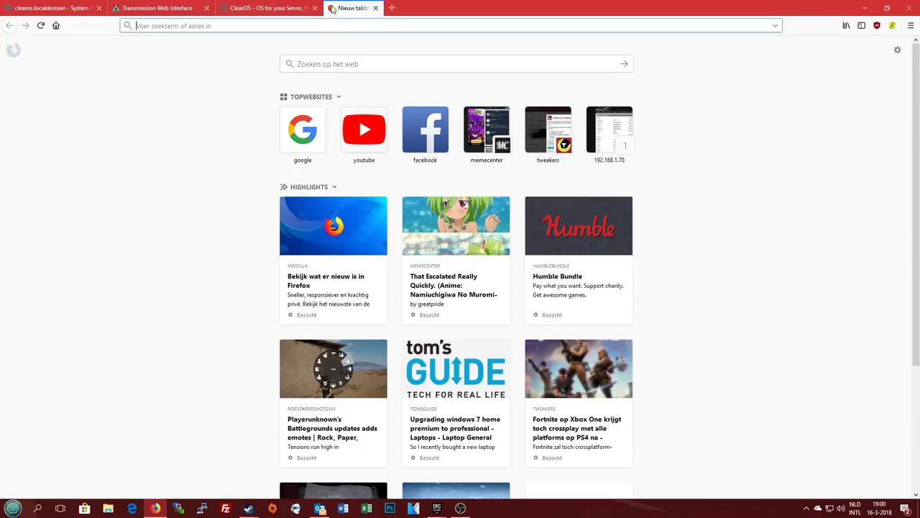
{"action": "type", "text": "198"}
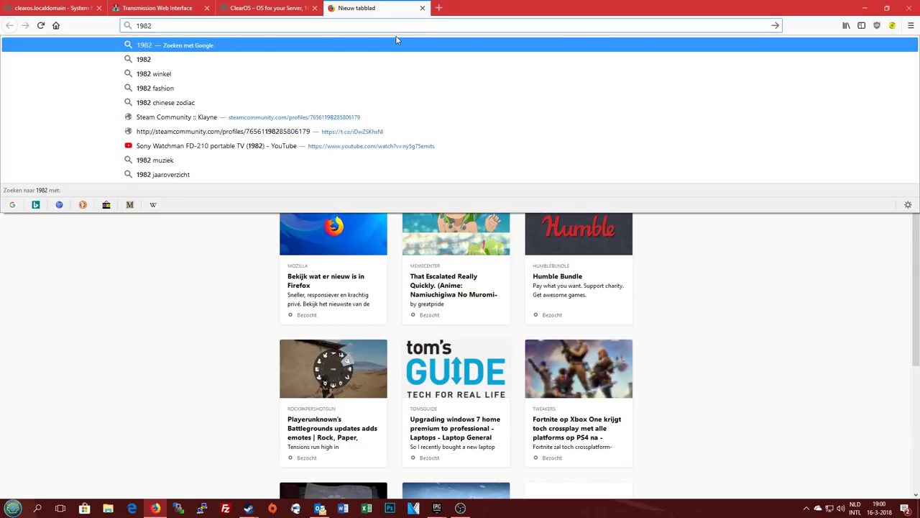
{"action": "key", "text": "BackSpace"}
{"action": "type", "text": "2.1368"}
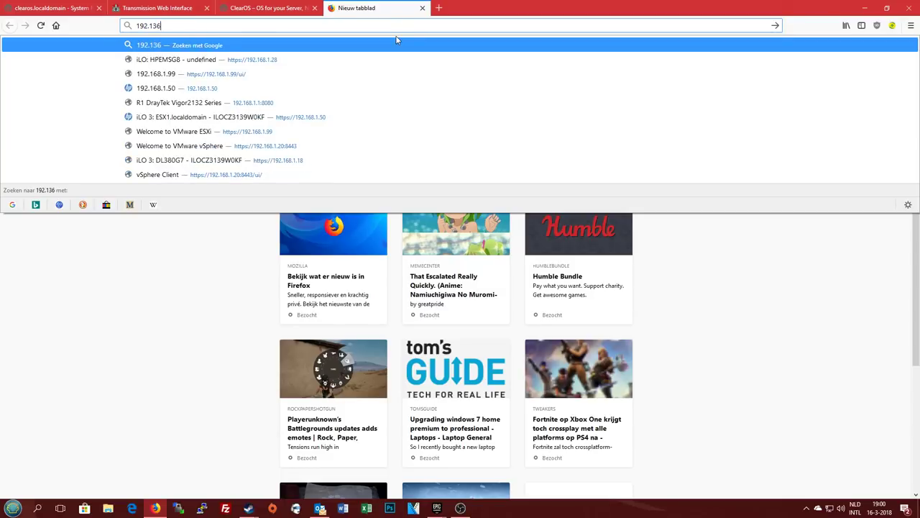
{"action": "key", "text": "BackSpace"}
{"action": "key", "text": "BackSpace"}
{"action": "key", "text": "BackSpace"}
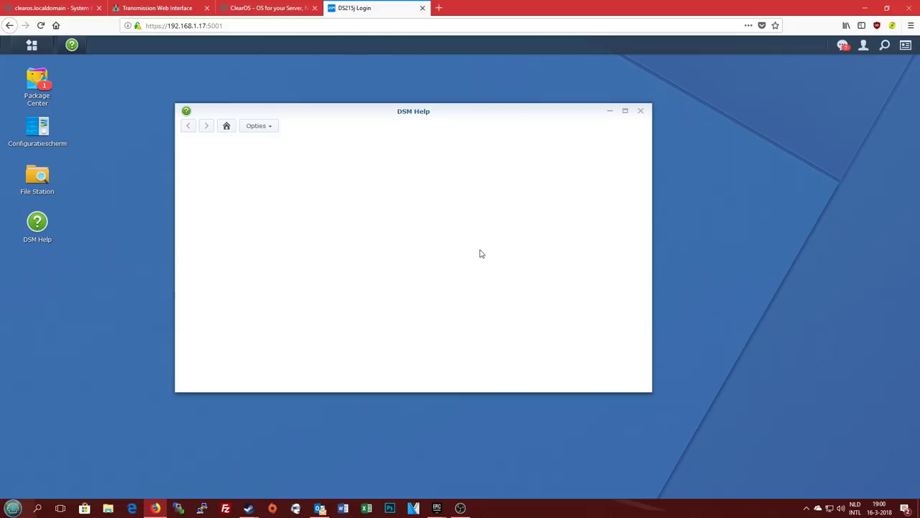
{"action": "left_click", "coordinate": [641, 111]}
Check DSM notifications, then open Package Center on its recommended packages list
{"action": "left_click", "coordinate": [841, 45]}
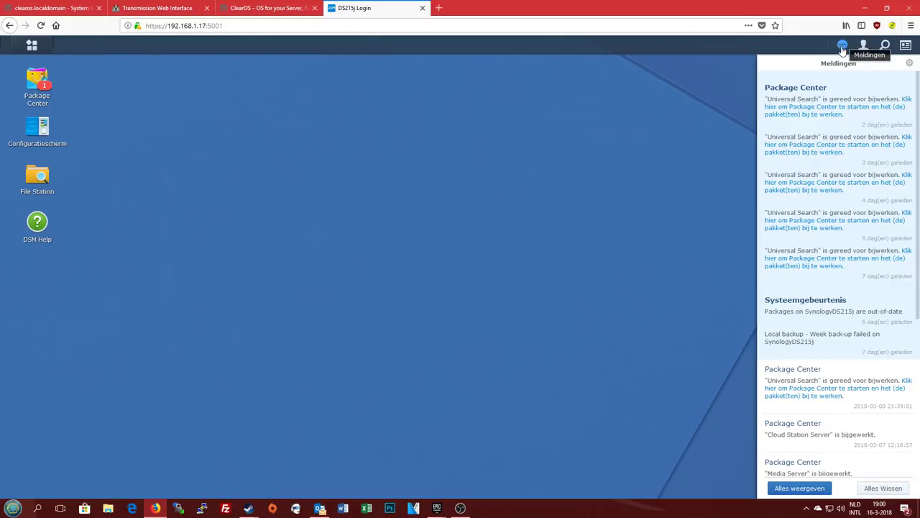
{"action": "left_click", "coordinate": [841, 46]}
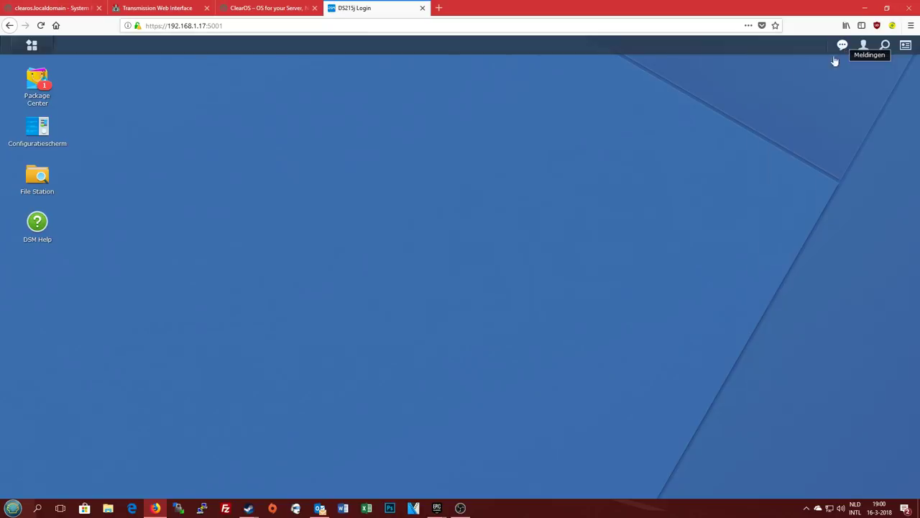
{"action": "left_click", "coordinate": [34, 88]}
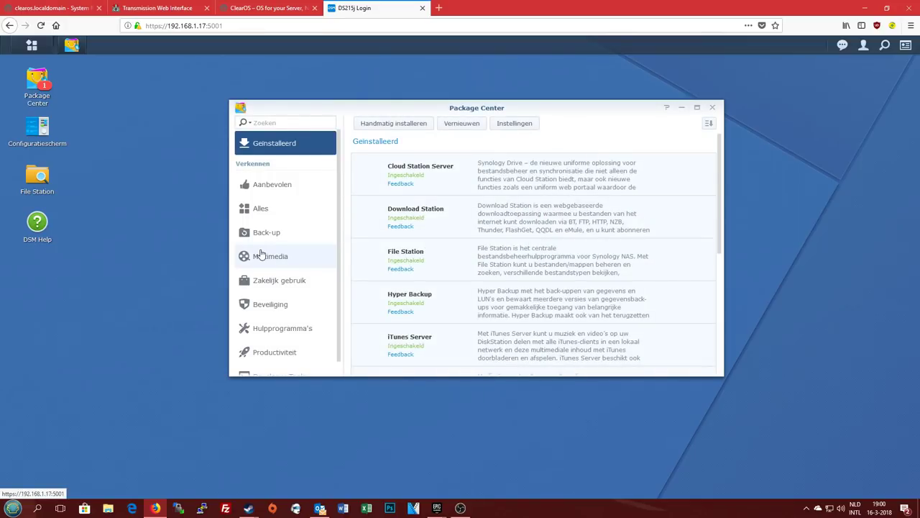
{"action": "left_click", "coordinate": [290, 184]}
Show and scroll through all available packages, then close Package Center
{"action": "left_click", "coordinate": [284, 210]}
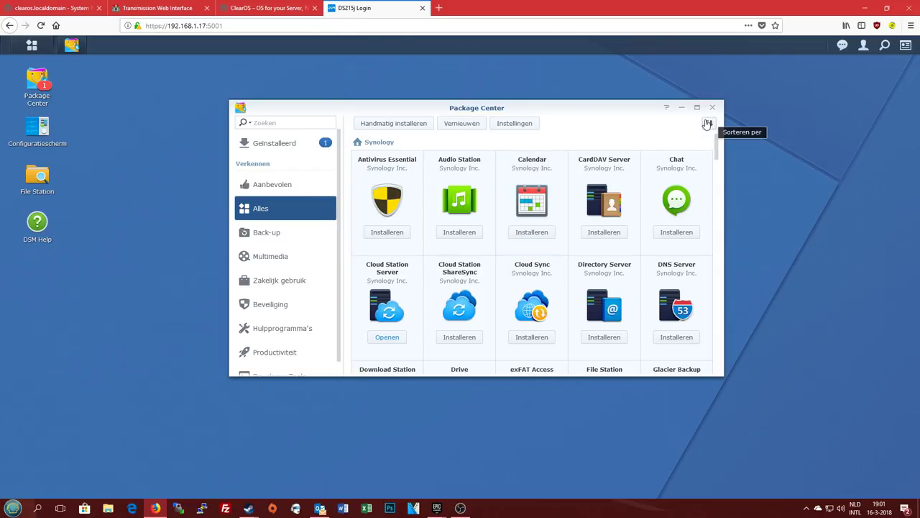
{"action": "scroll", "coordinate": [716, 148], "scroll_direction": "down", "scroll_amount": 3}
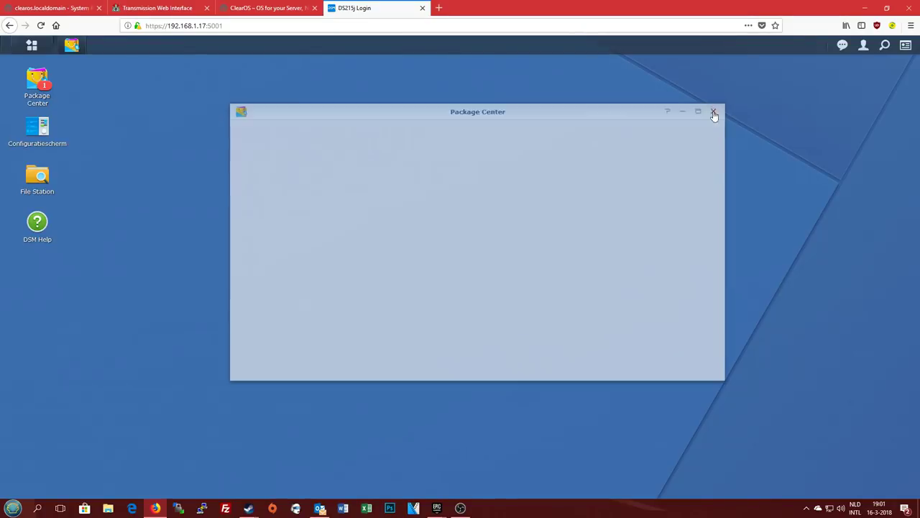
{"action": "left_click", "coordinate": [712, 112]}
View the DSM account menu, close the DS215j DSM tab and minimize Firefox
{"action": "left_click", "coordinate": [864, 48]}
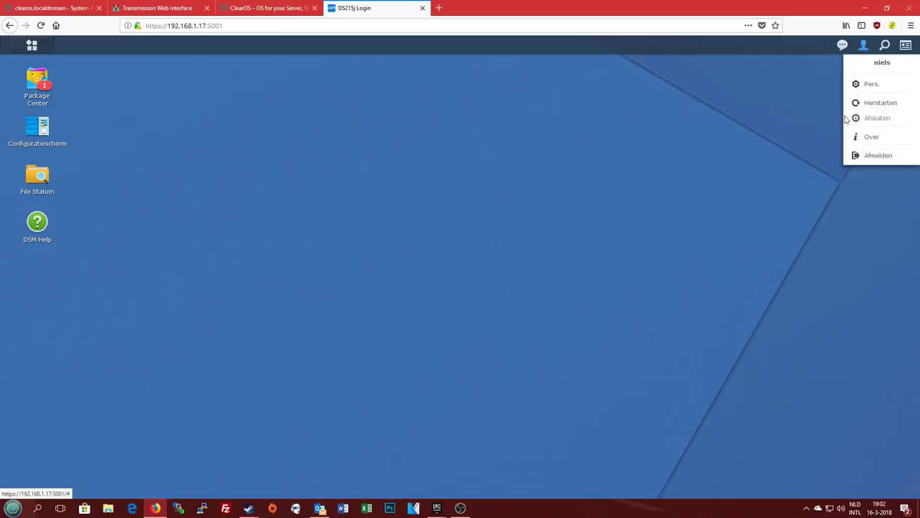
{"action": "left_click", "coordinate": [790, 108]}
{"action": "left_click", "coordinate": [422, 7]}
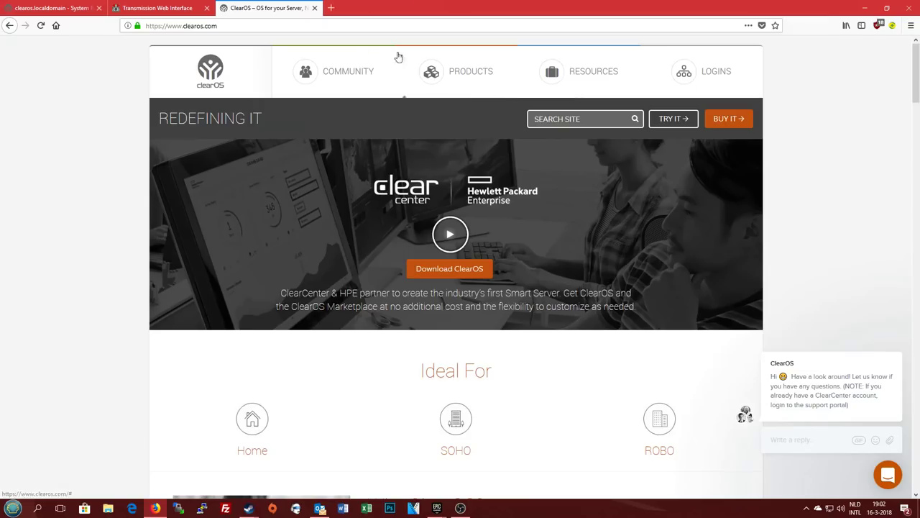
{"action": "left_click", "coordinate": [865, 8]}
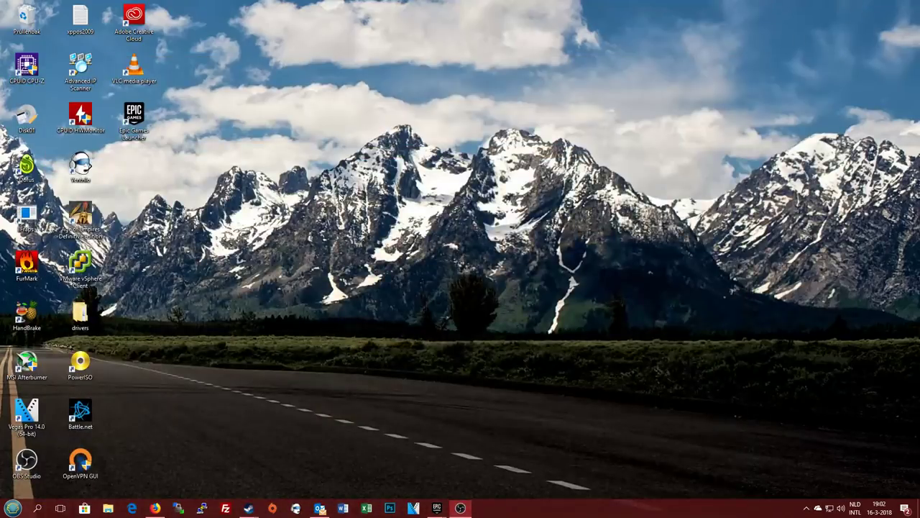